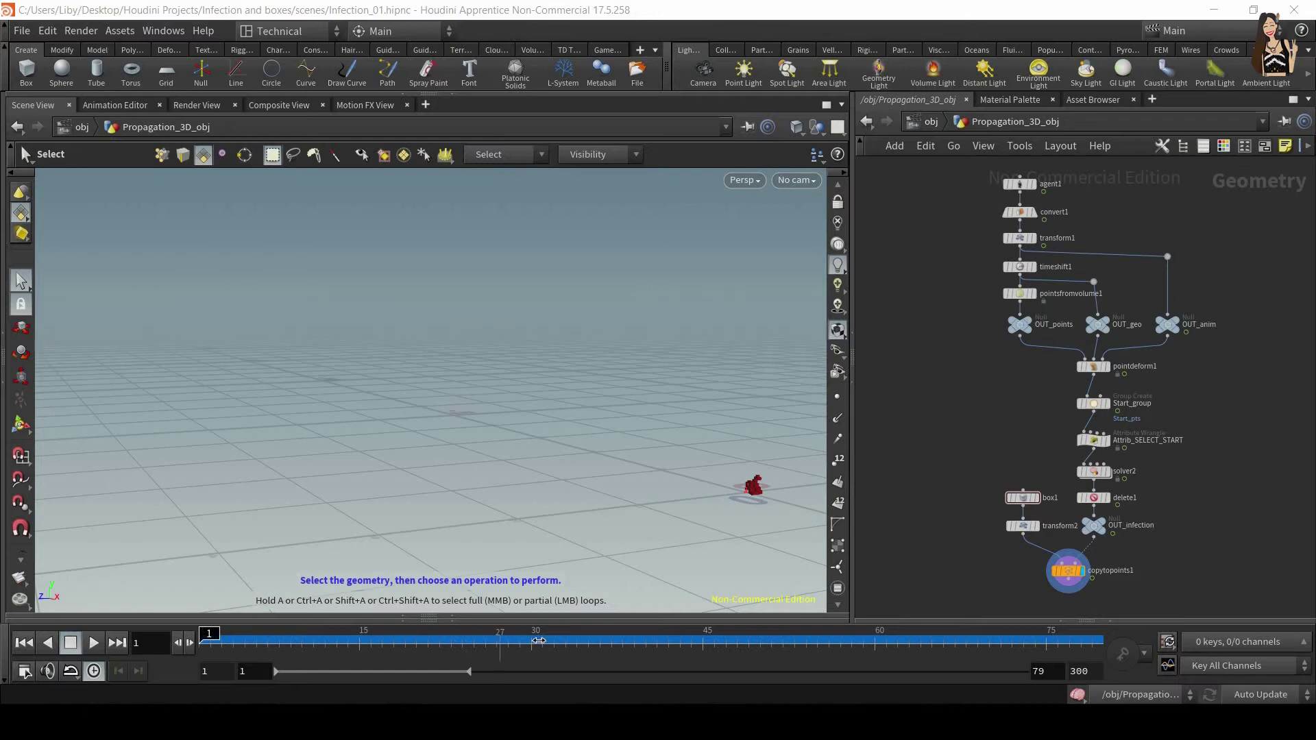
Add a File Cache node wired to the output of copytopoints1
{"action": "middle_click_drag", "start_coordinate": [607, 641], "coordinate": [788, 647]}
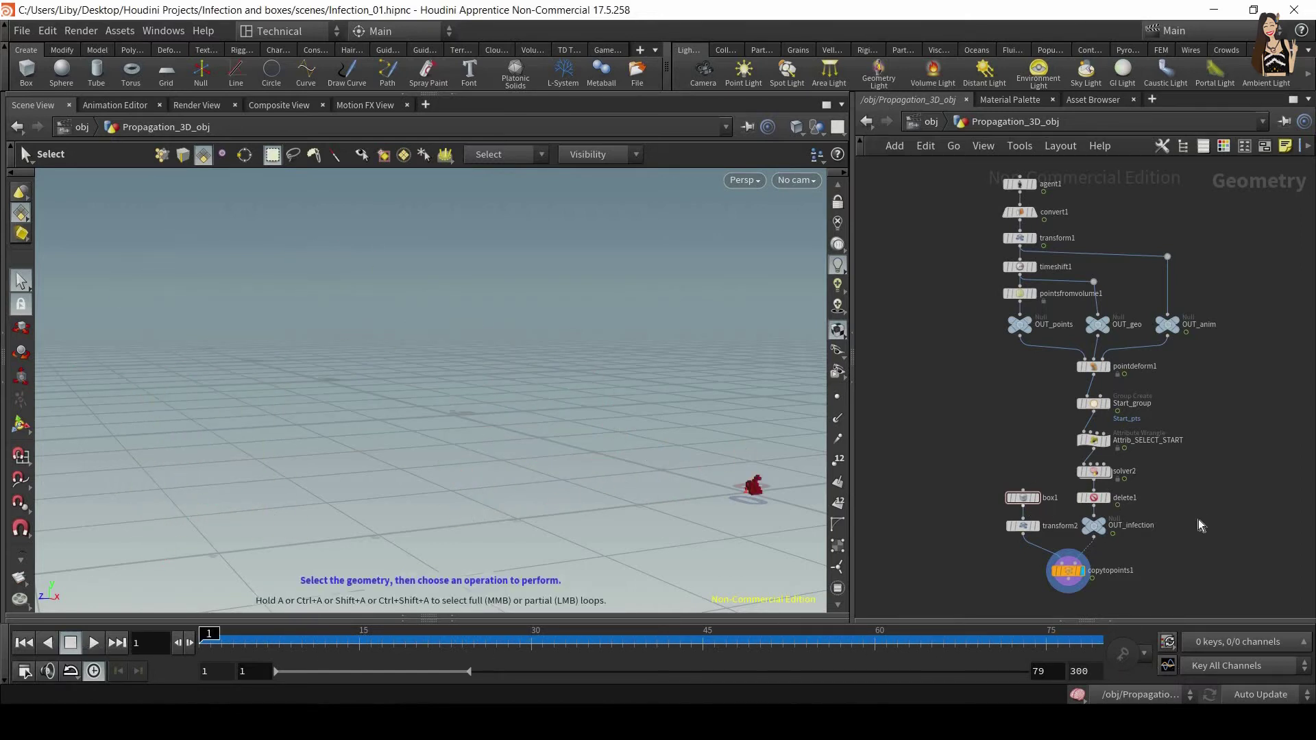
{"action": "middle_click_drag", "start_coordinate": [1199, 517], "coordinate": [1187, 407]}
{"action": "left_click", "coordinate": [1061, 476]}
{"action": "key", "text": "Tab"}
{"action": "type", "text": "fileca"}
{"action": "key", "text": "Return"}
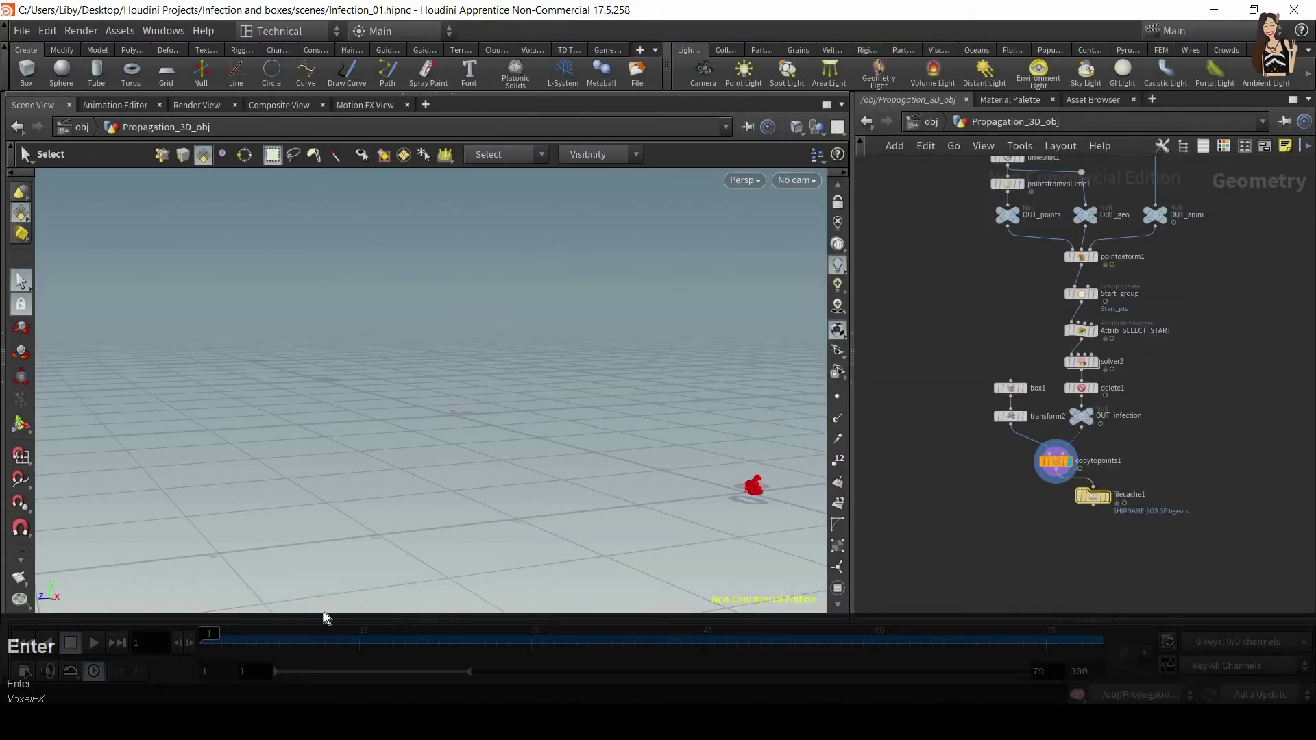
Align the File Cache node directly beneath copytopoints1 and make it the displayed node
{"action": "left_click", "coordinate": [267, 640]}
{"action": "left_click_drag", "start_coordinate": [141, 642], "coordinate": [139, 641]}
{"action": "scroll", "coordinate": [1014, 509], "scroll_direction": "up", "scroll_amount": 3}
{"action": "left_click_drag", "start_coordinate": [1122, 491], "coordinate": [1091, 496]}
{"action": "left_click", "coordinate": [1109, 498]}
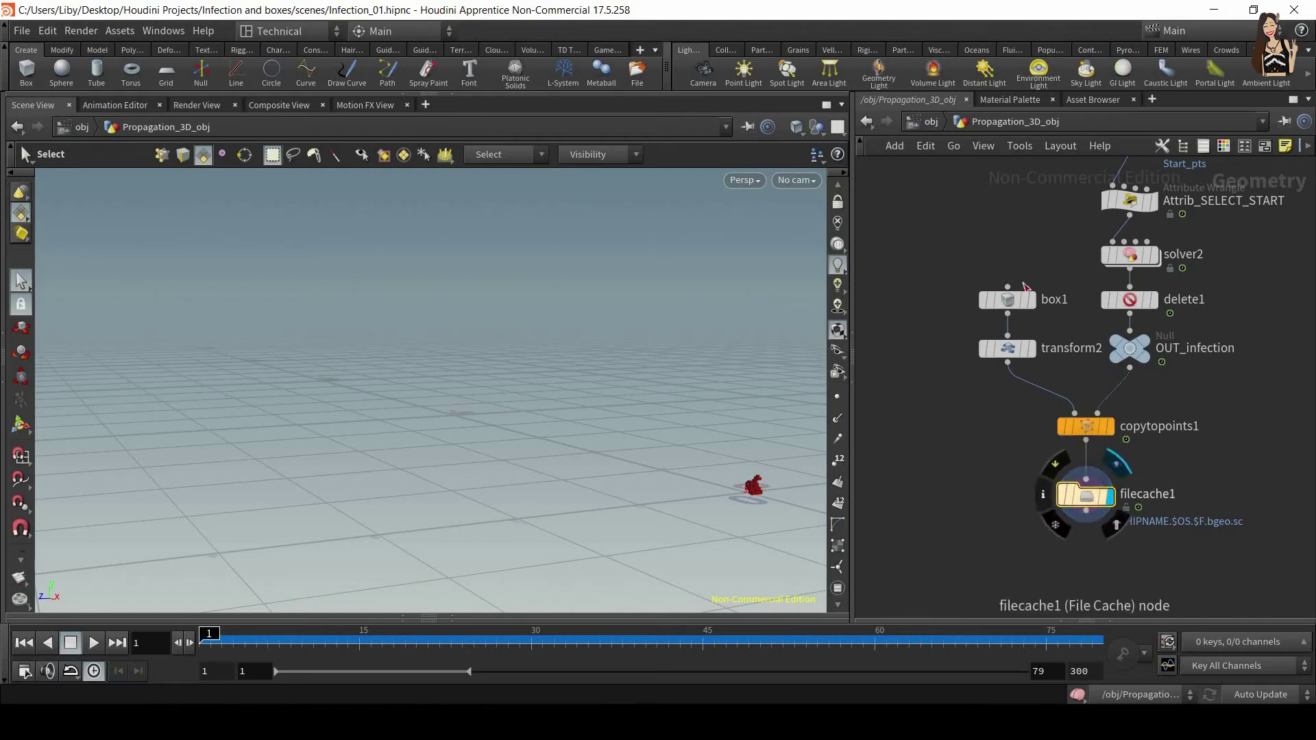
Reveal and enlarge the parameter area, and show the File Cache node's save settings in it
{"action": "left_click", "coordinate": [1002, 350]}
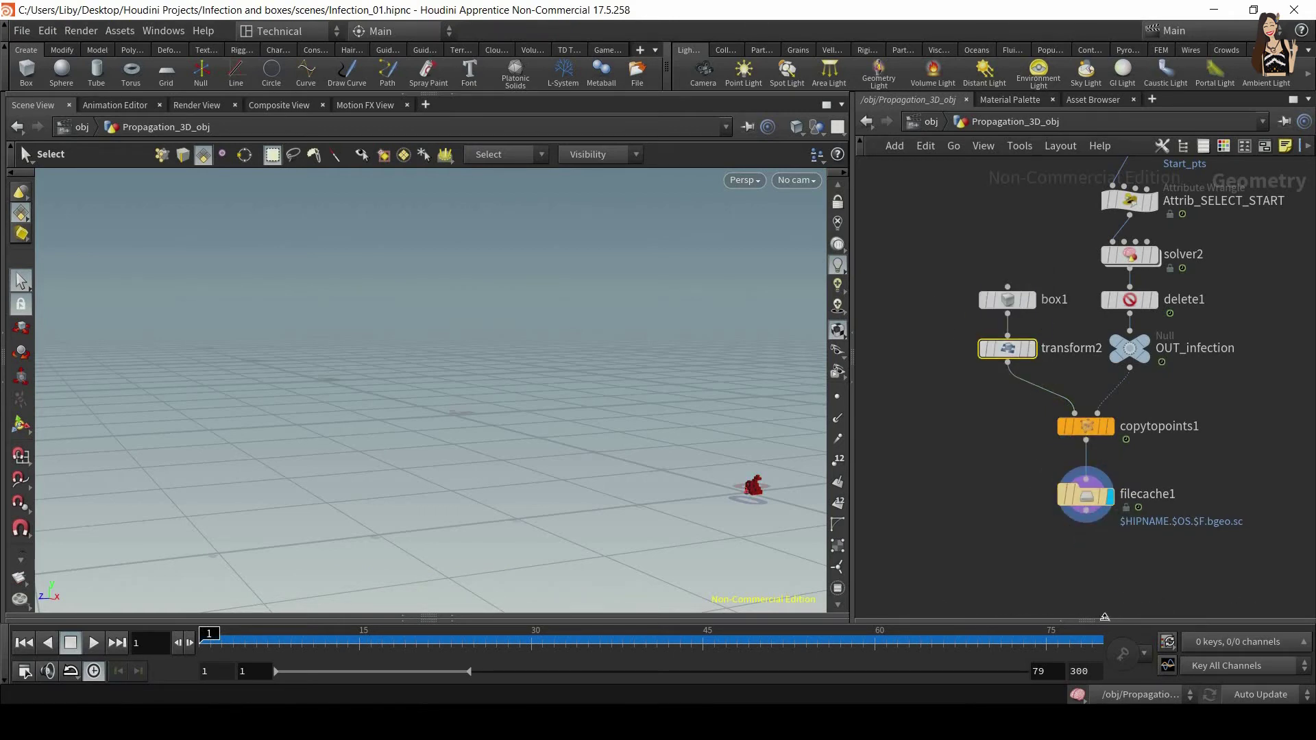
{"action": "left_click_drag", "start_coordinate": [1109, 619], "coordinate": [1110, 453]}
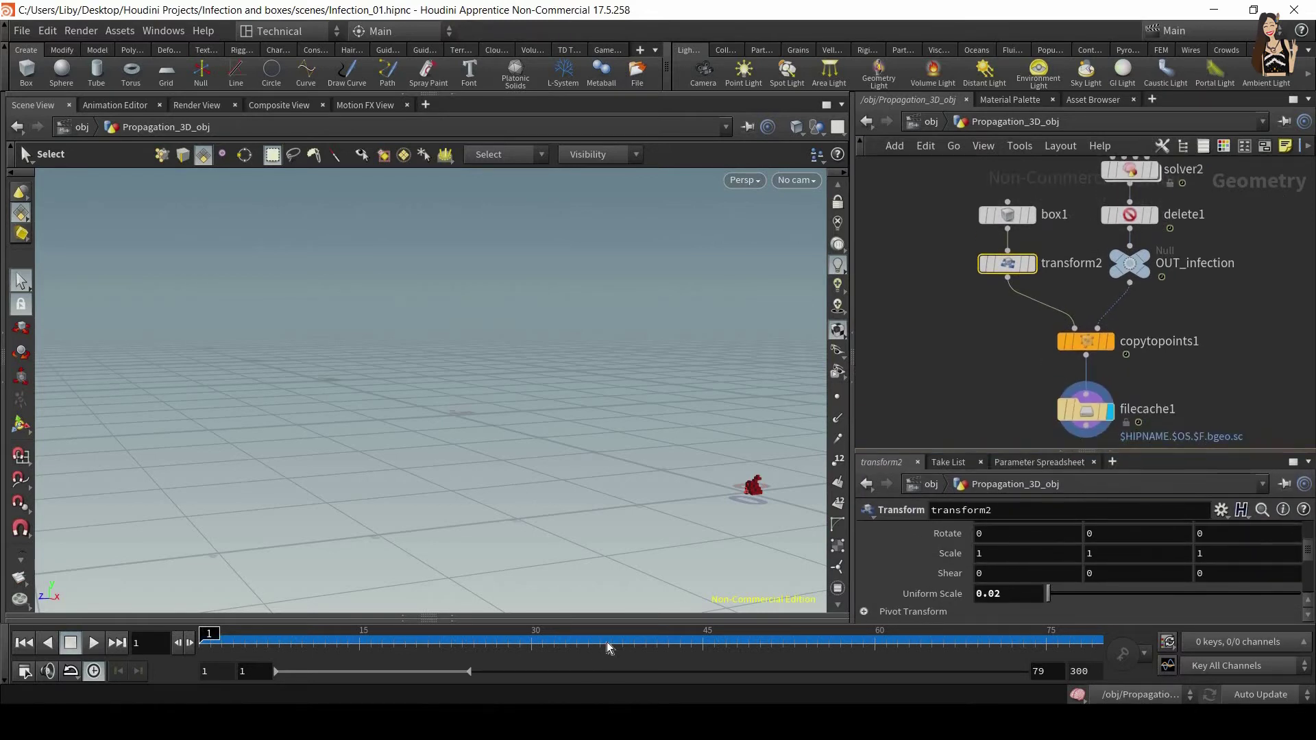
{"action": "left_click_drag", "start_coordinate": [613, 641], "coordinate": [1139, 624]}
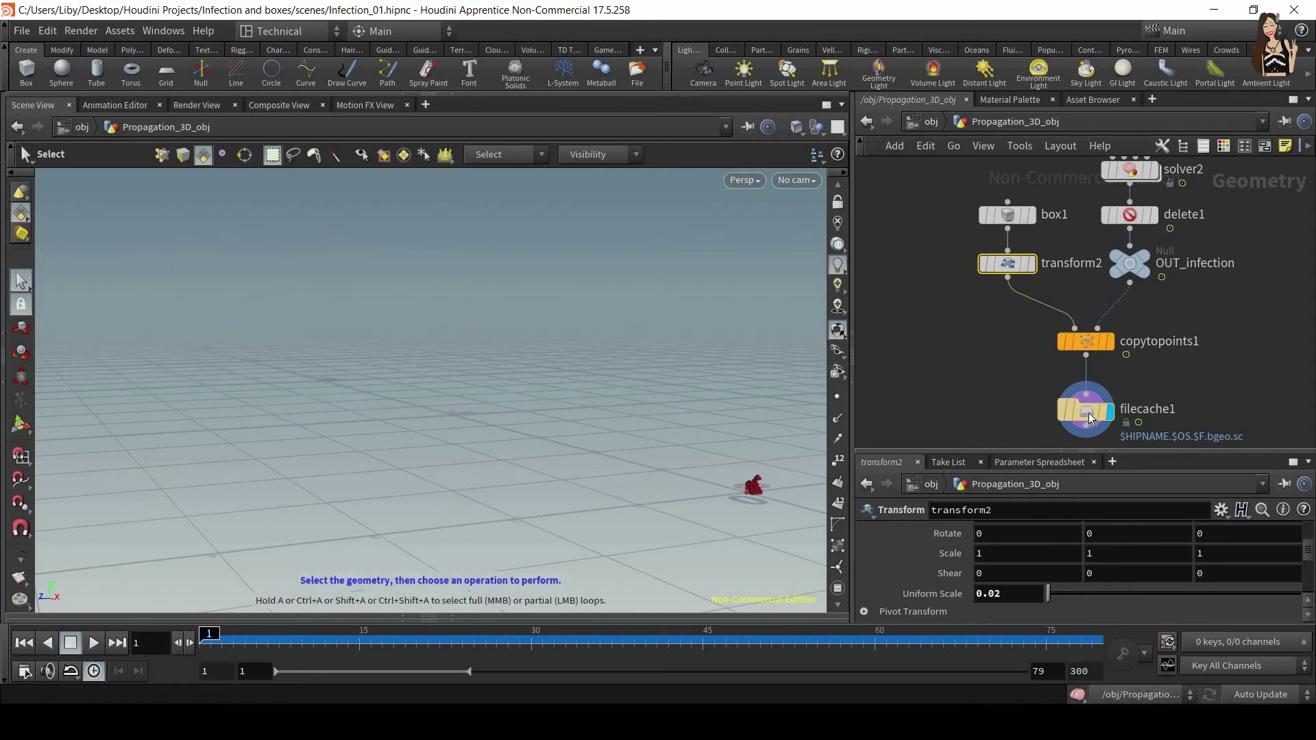
{"action": "left_click_drag", "start_coordinate": [1230, 387], "coordinate": [978, 429]}
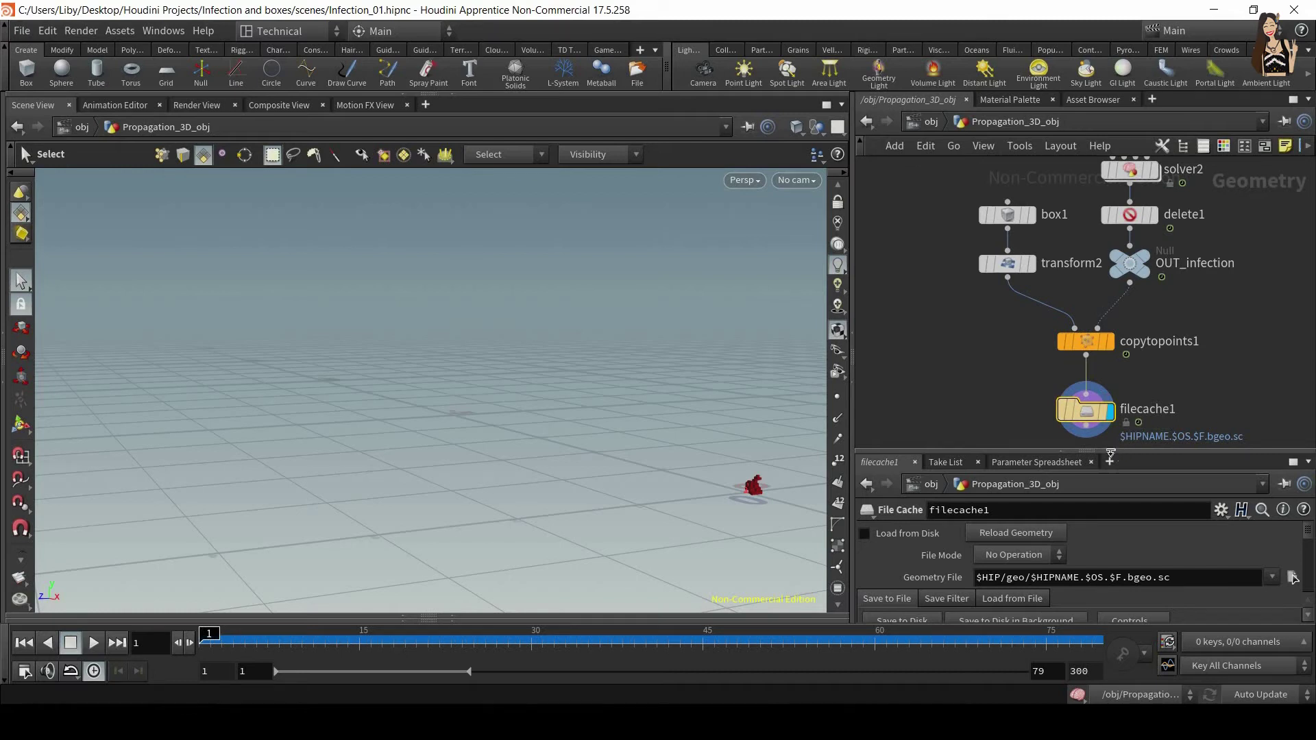
{"action": "left_click_drag", "start_coordinate": [1116, 451], "coordinate": [1119, 390]}
{"action": "middle_click_drag", "start_coordinate": [1163, 323], "coordinate": [1155, 260]}
{"action": "left_click_drag", "start_coordinate": [1104, 389], "coordinate": [1119, 292]}
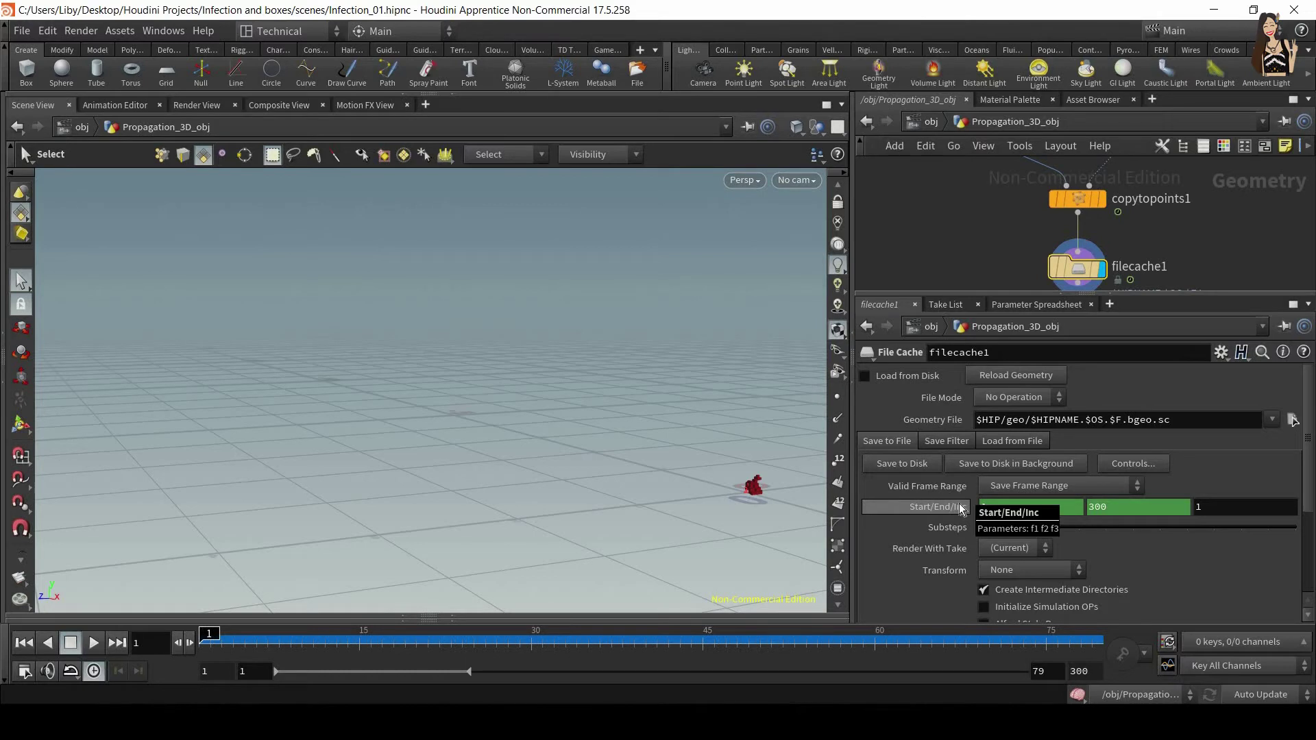
Delete the channels on the File Cache's frame range and set the end frame to 79
{"action": "right_click", "coordinate": [961, 507]}
{"action": "left_click", "coordinate": [1003, 556]}
{"action": "key", "text": "Tab"}
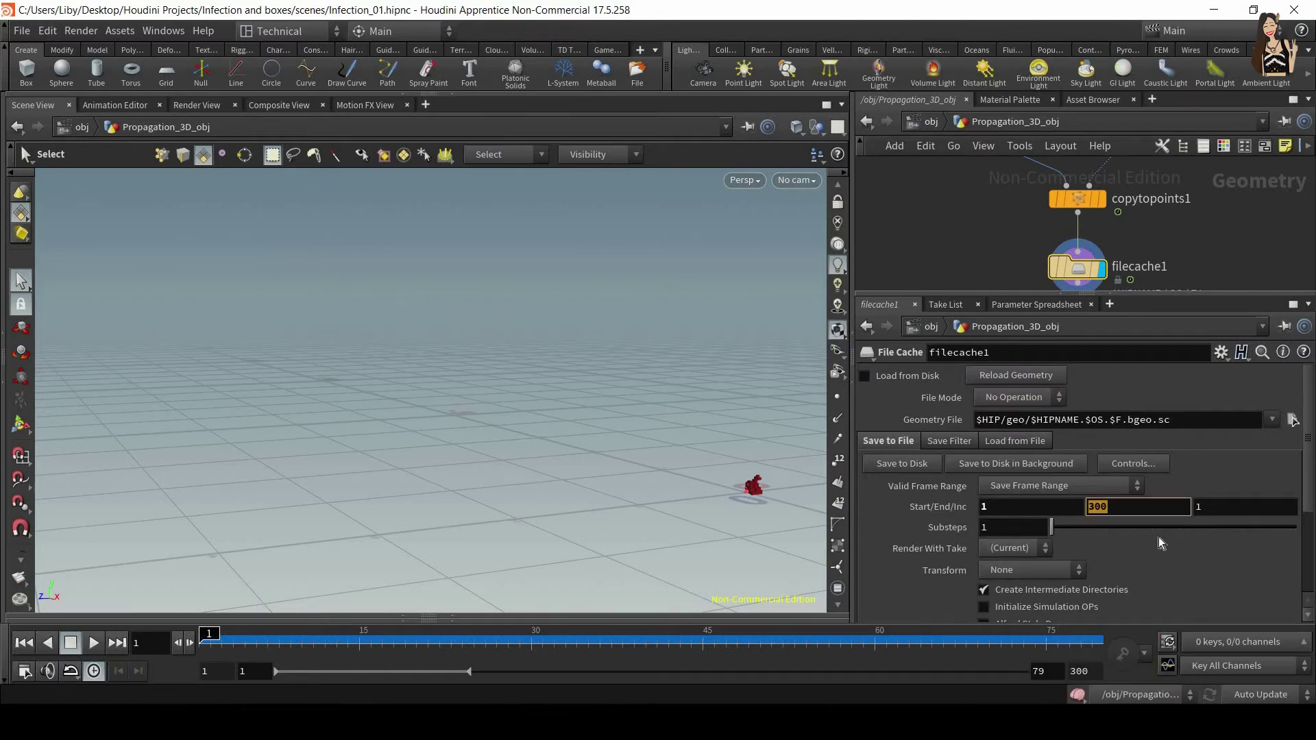
{"action": "type", "text": "79"}
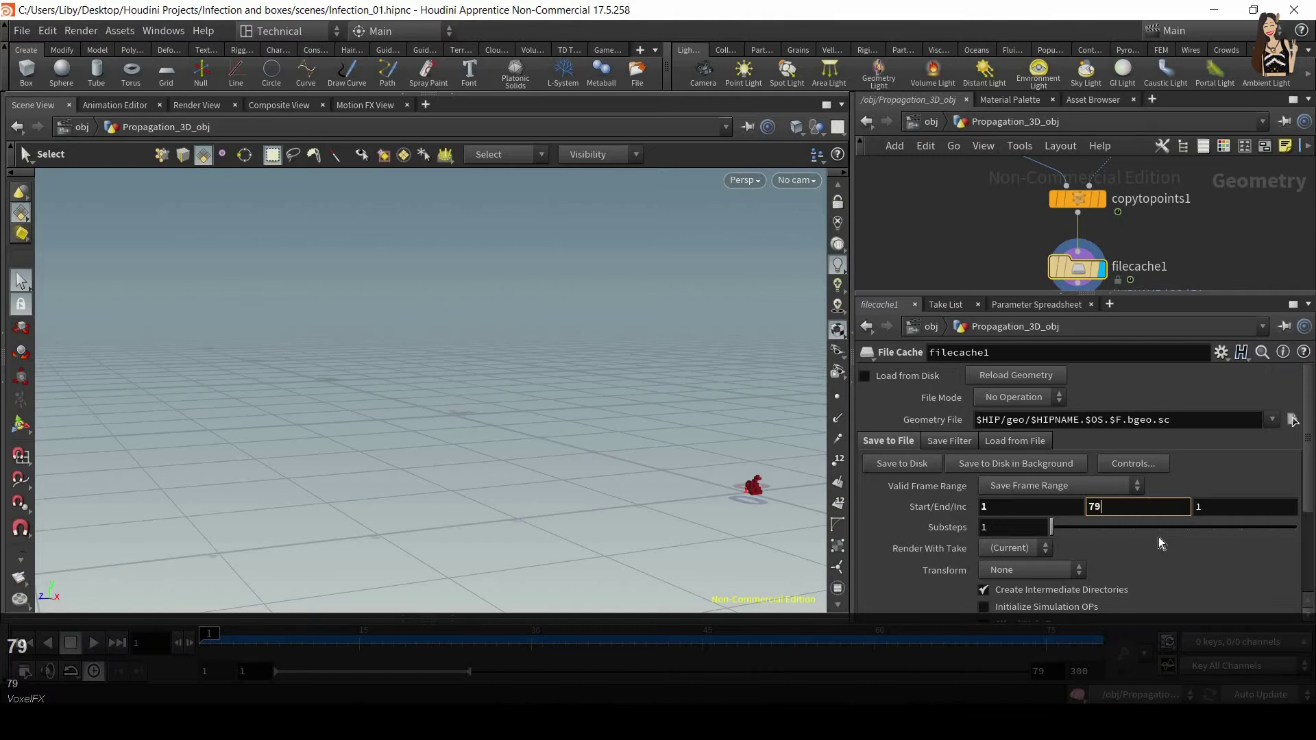
{"action": "key", "text": "Return"}
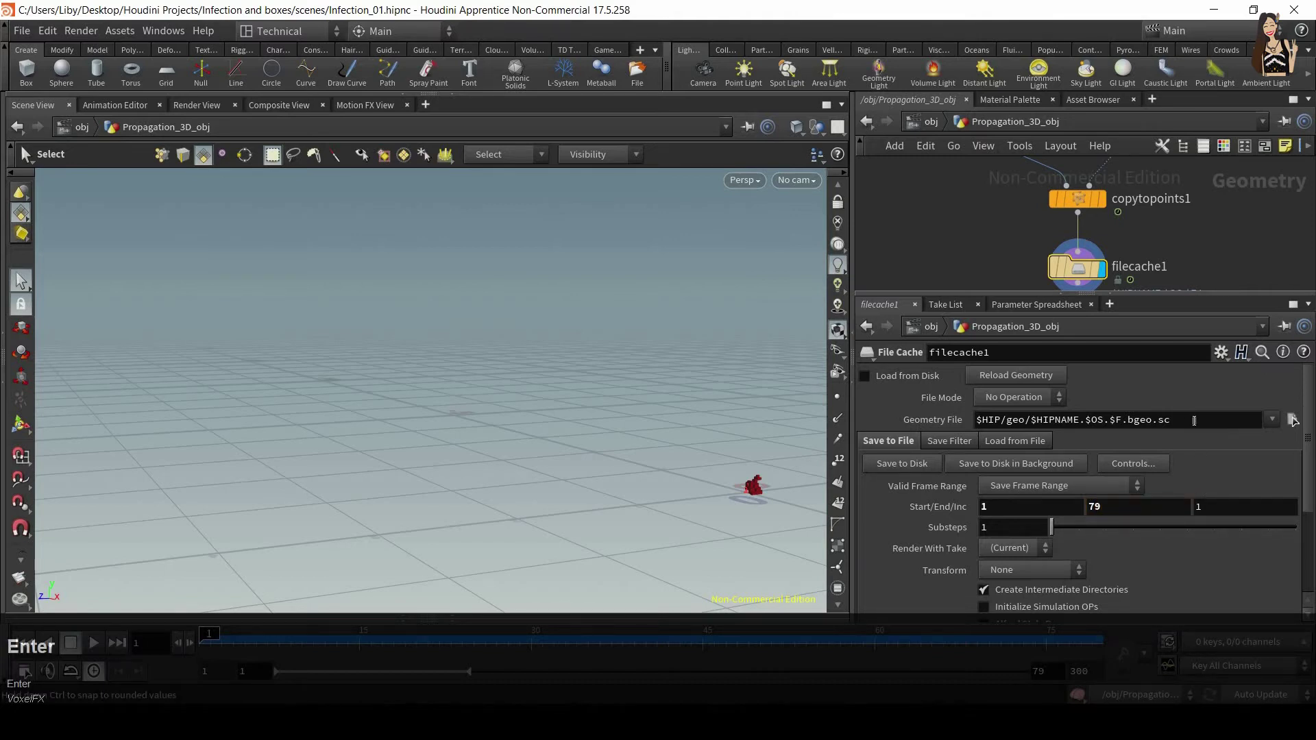
Copy the .$OS.$F.bgeo.sc suffix of the File Cache's Geometry File path and open the file chooser for that path
{"action": "left_click_drag", "start_coordinate": [1194, 420], "coordinate": [1077, 441]}
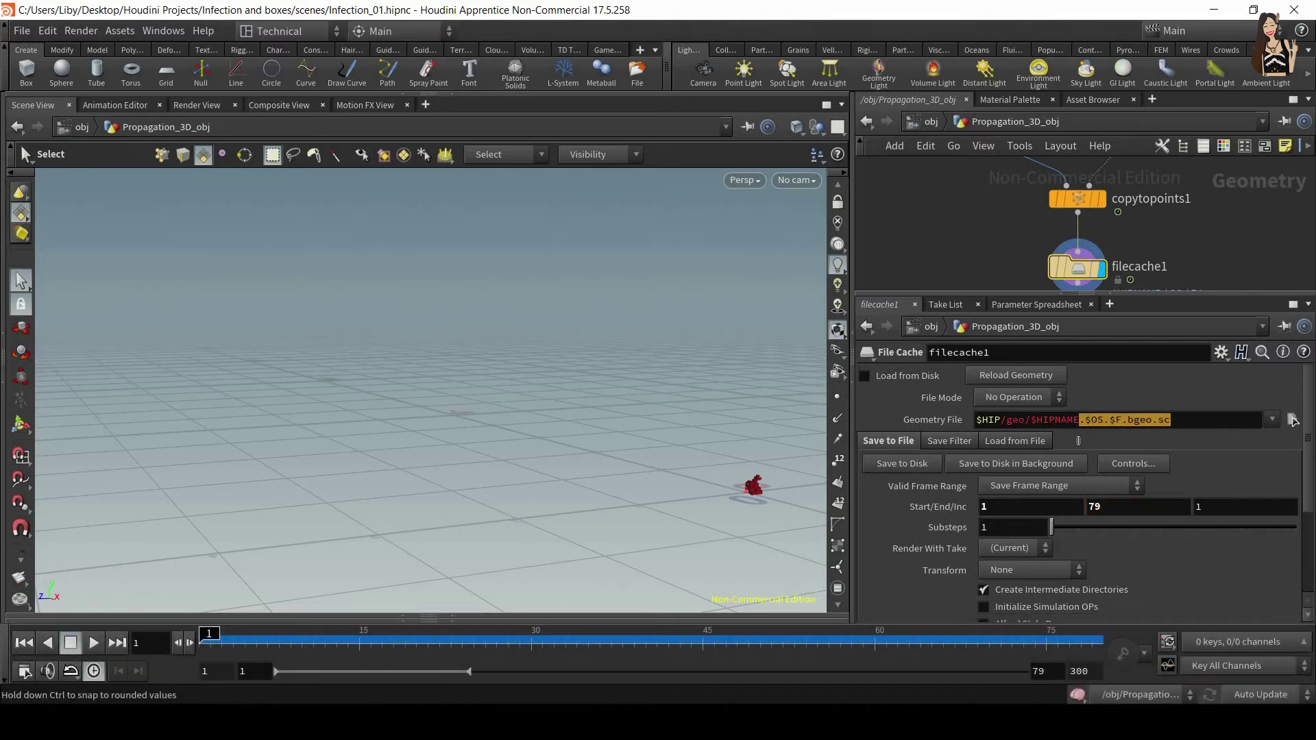
{"action": "key", "text": "ctrl"}
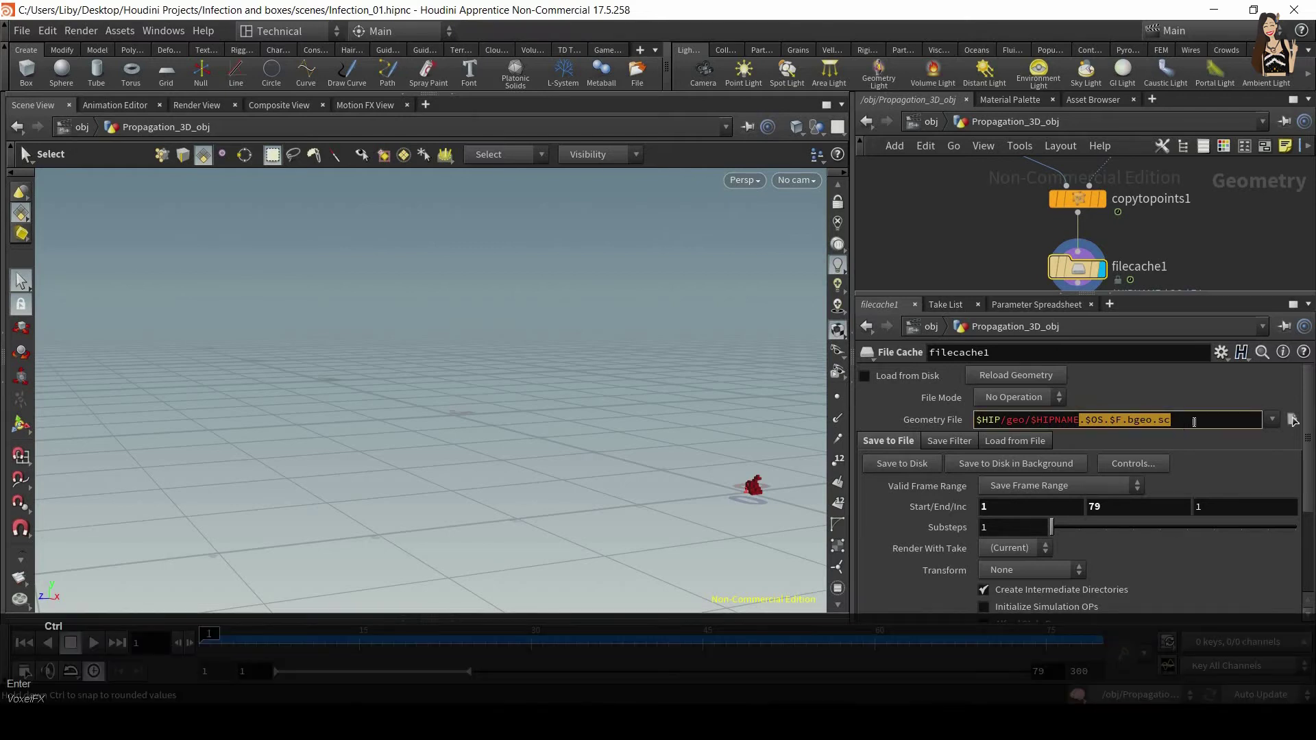
{"action": "left_click_drag", "start_coordinate": [1194, 422], "coordinate": [1105, 440]}
{"action": "key", "text": "ctrl+c"}
{"action": "left_click", "coordinate": [1294, 419]}
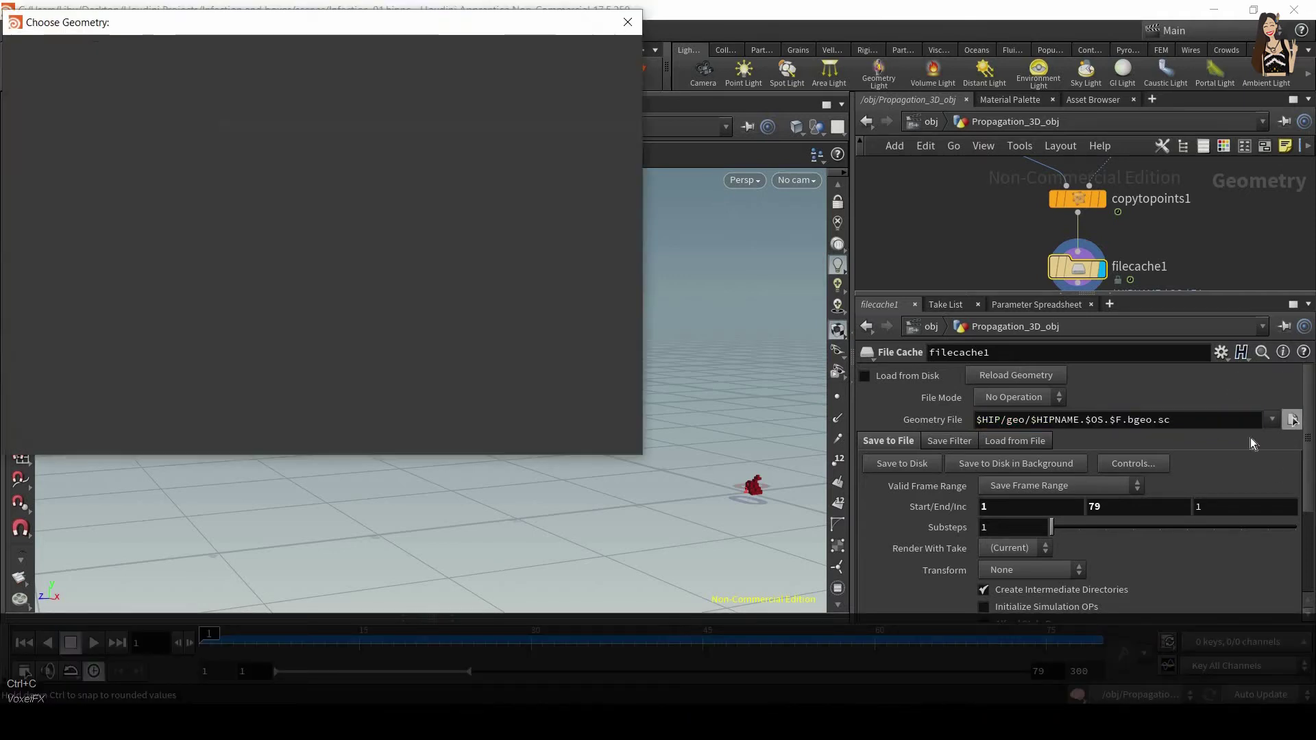
{"action": "left_click", "coordinate": [87, 213]}
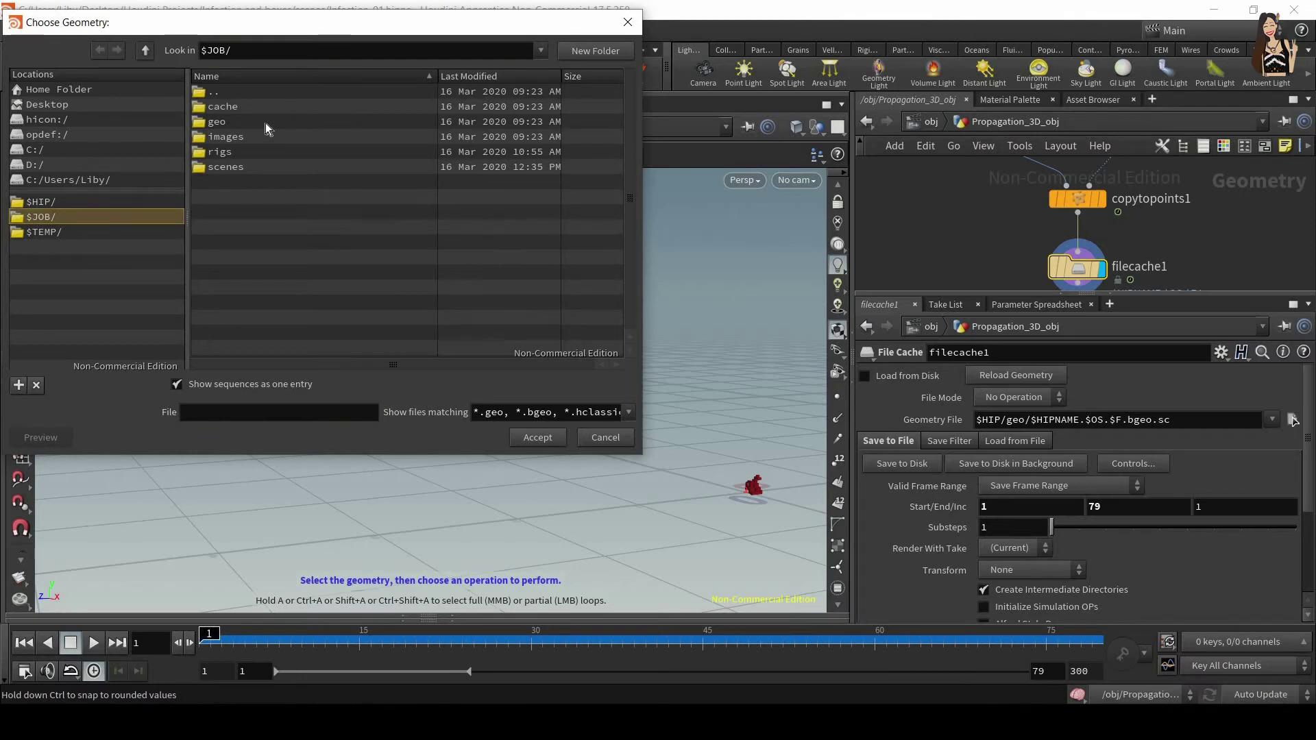
{"action": "double_click", "coordinate": [265, 122]}
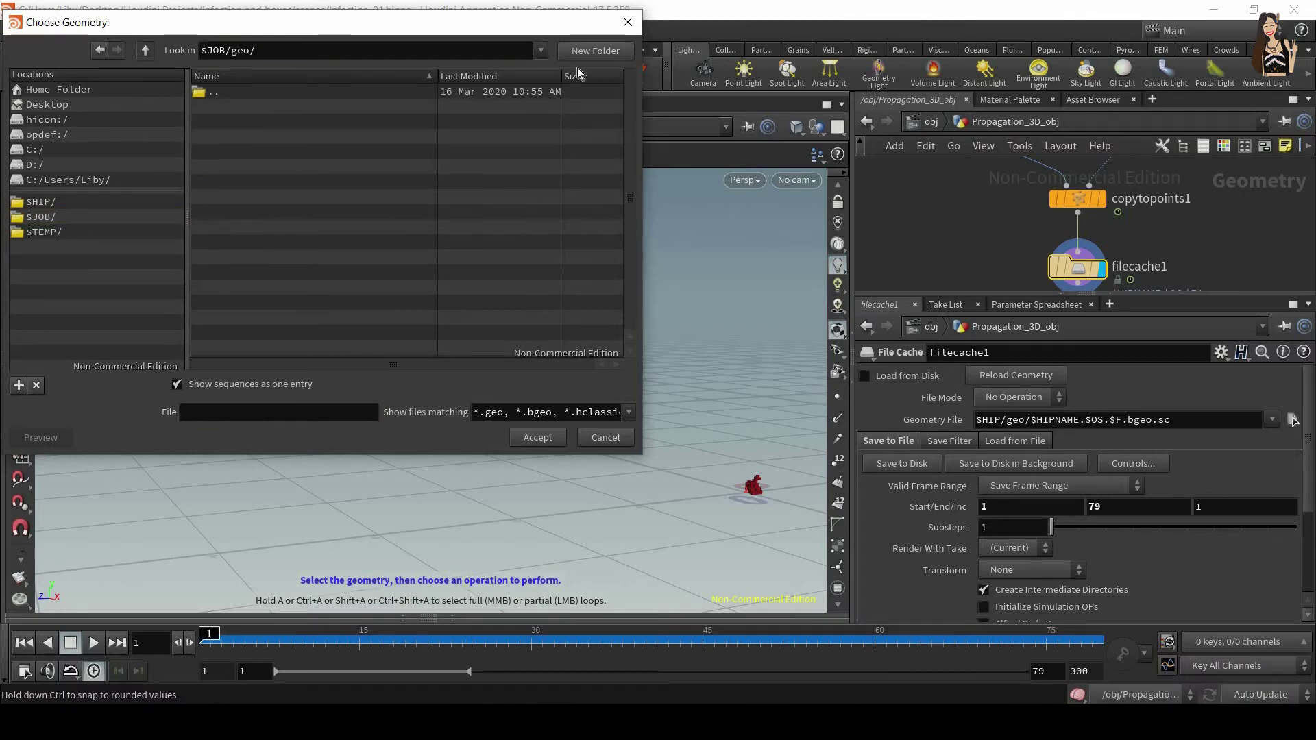
{"action": "left_click", "coordinate": [591, 53]}
{"action": "left_click", "coordinate": [698, 87]}
Create a new folder named boxes_01 inside $JOB/cache
{"action": "left_click", "coordinate": [91, 214]}
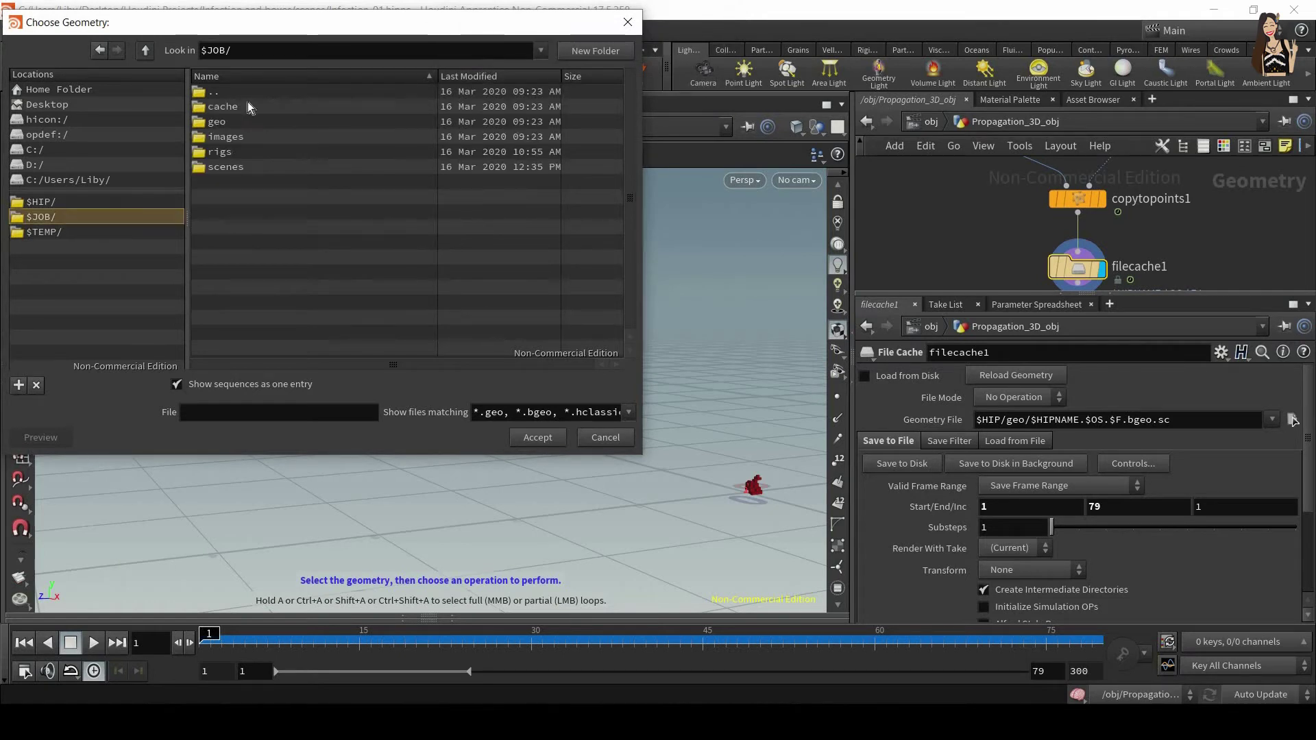
{"action": "double_click", "coordinate": [251, 106]}
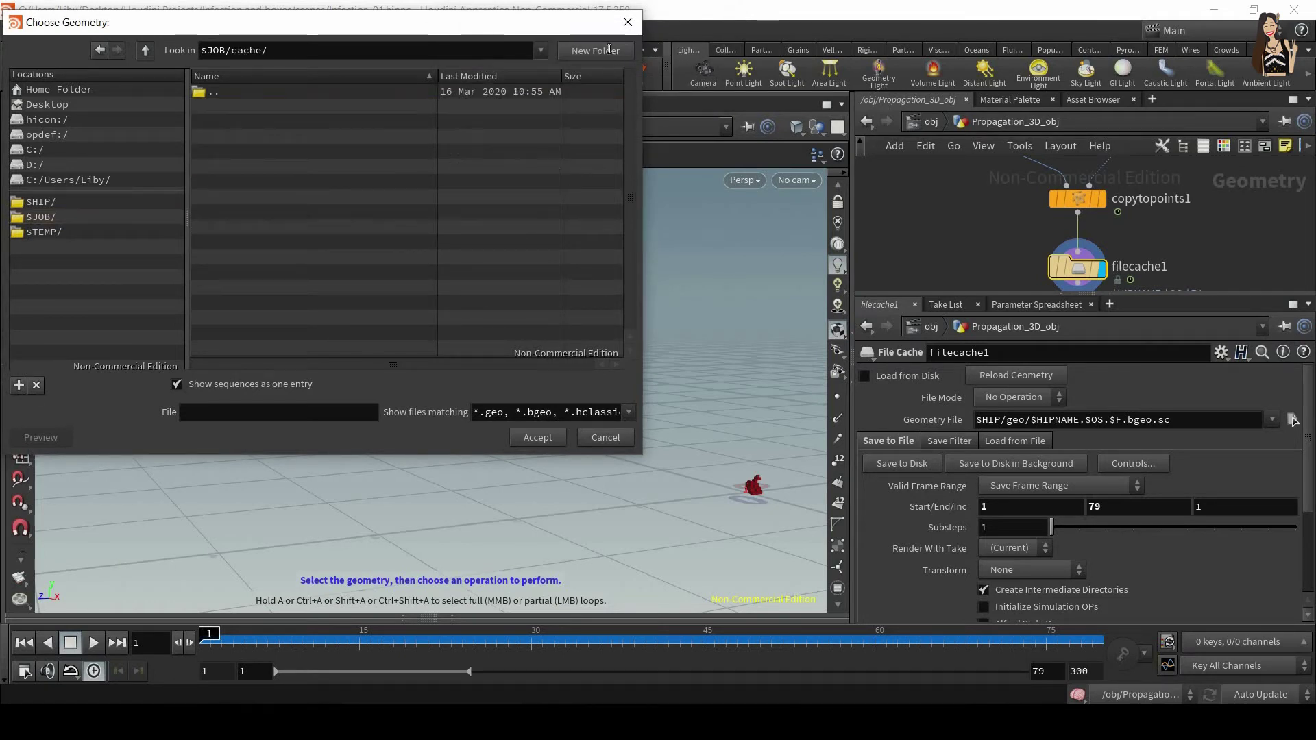
{"action": "left_click", "coordinate": [609, 49]}
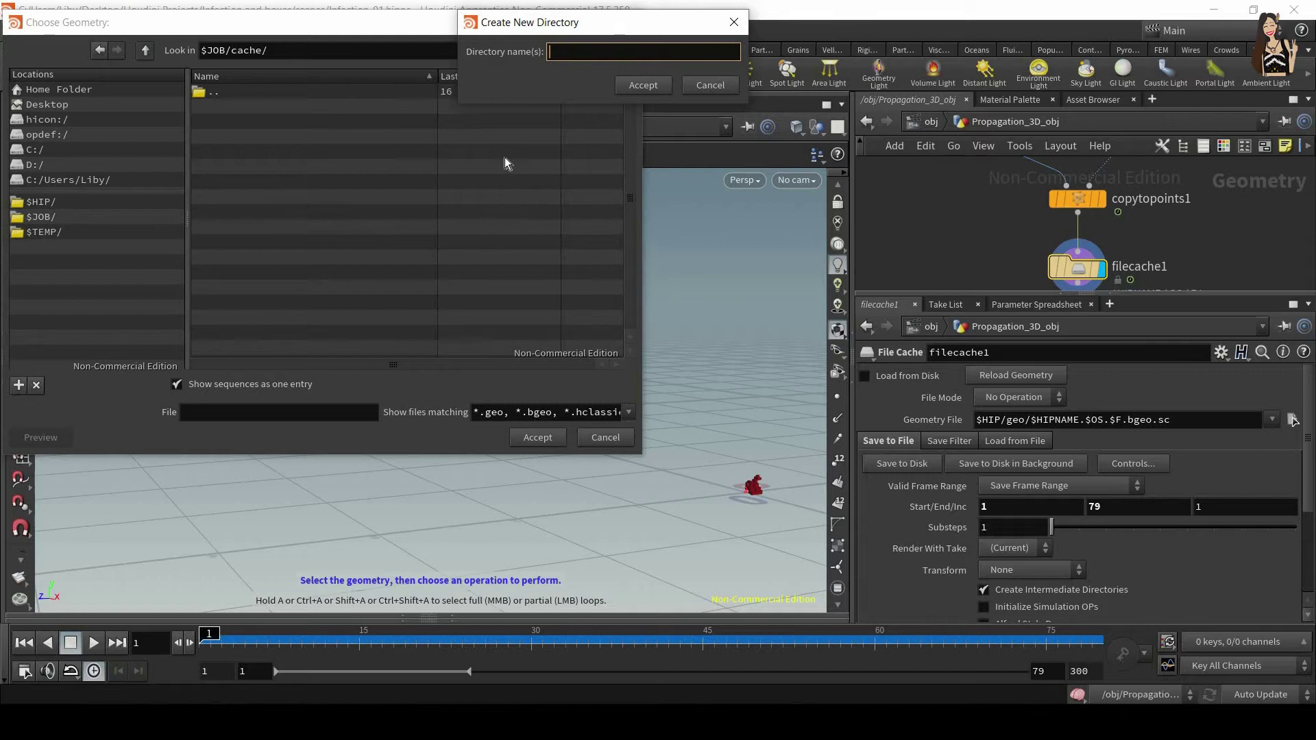
{"action": "type", "text": "boxes_0"}
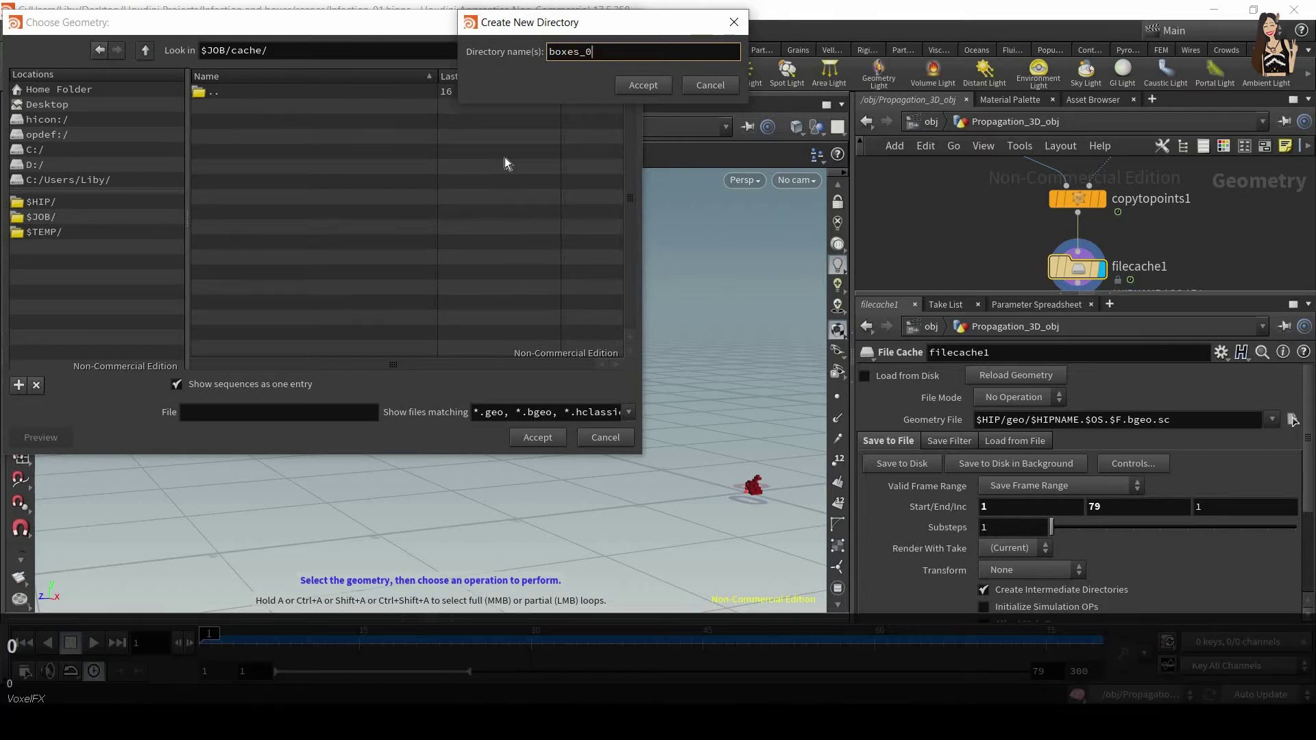
{"action": "type", "text": "1"}
{"action": "key", "text": "Return"}
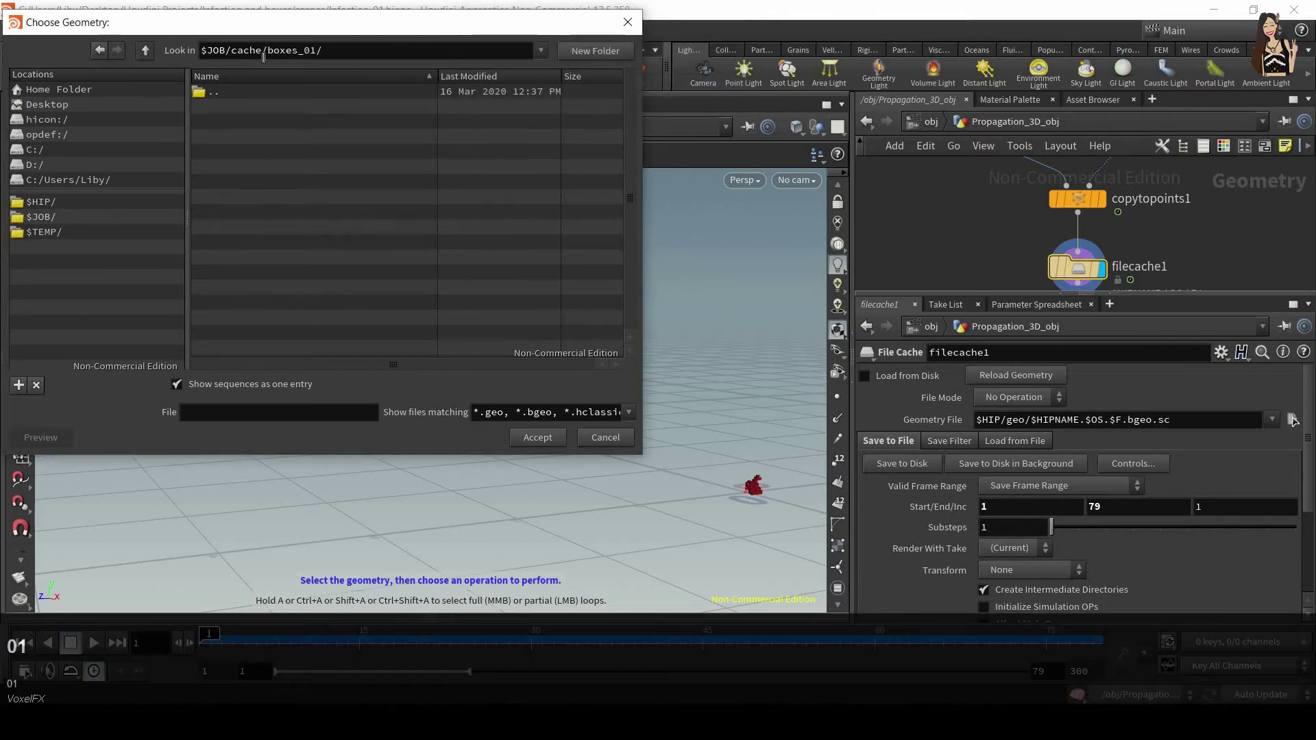
Set the cache file name to boxes.$OS.$F.bgeo.sc in the boxes_01 folder and save the frame range to disk
{"action": "left_click", "coordinate": [272, 415]}
{"action": "key", "text": "ctrl+v"}
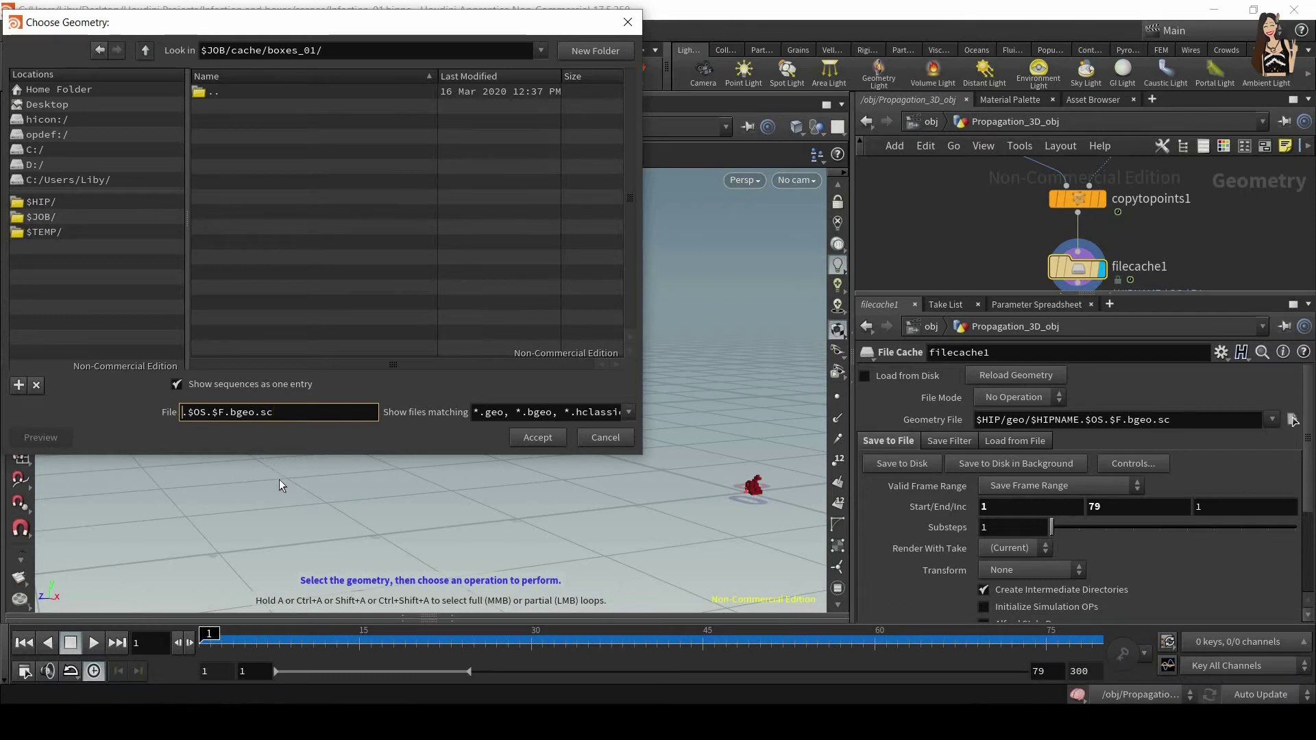
{"action": "type", "text": "boxes"}
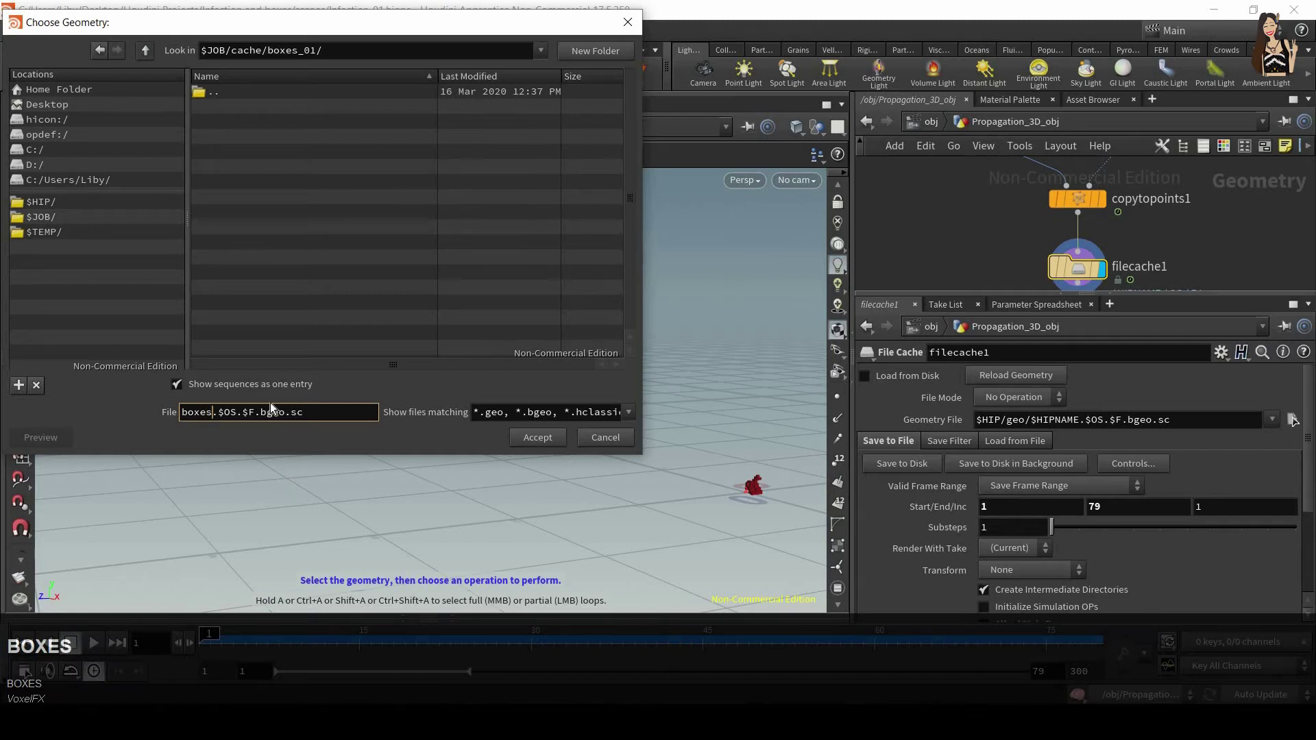
{"action": "left_click", "coordinate": [543, 438]}
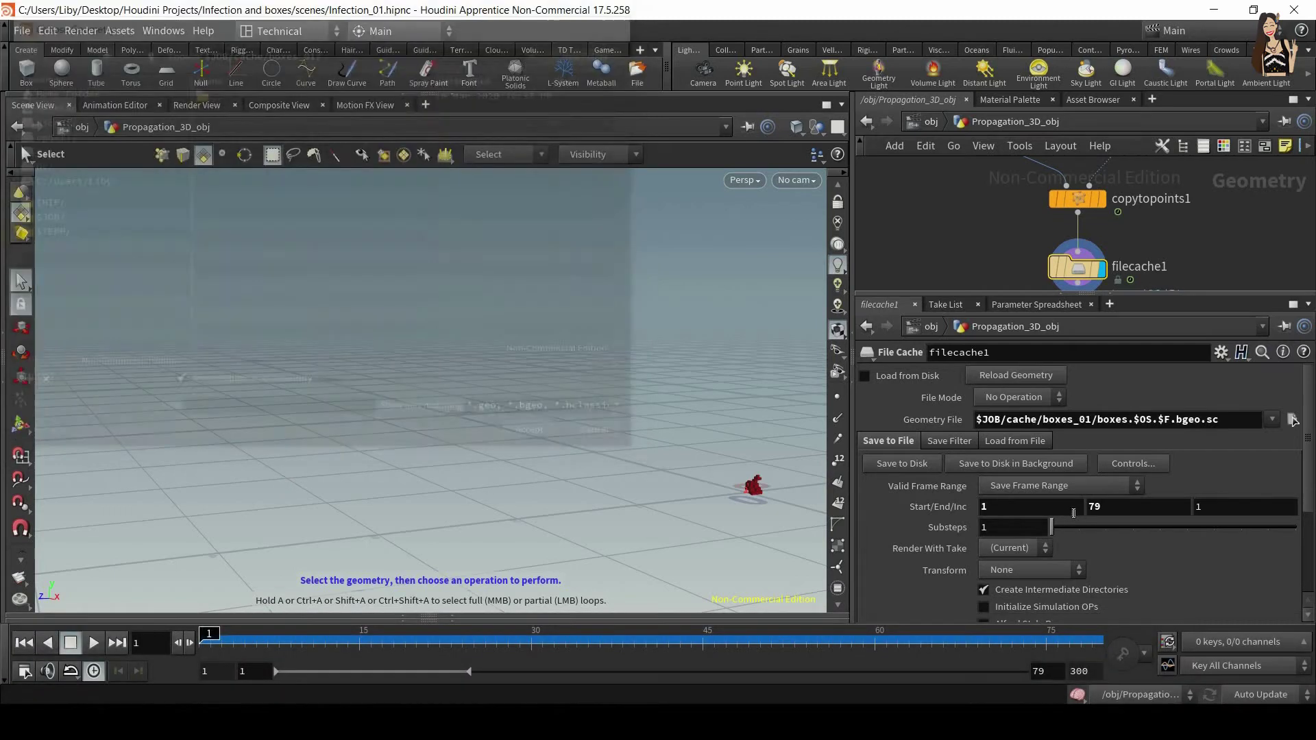
{"action": "left_click", "coordinate": [901, 464]}
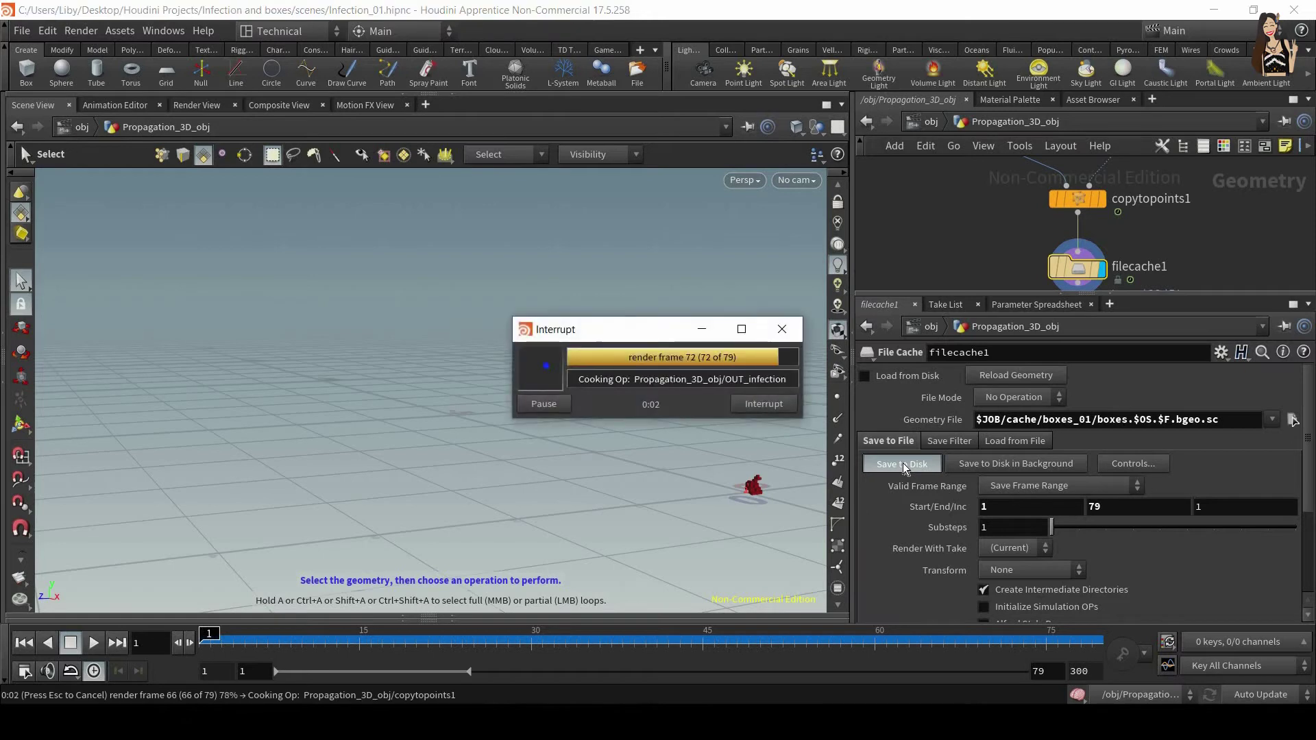
Return to the object level and add a new Geometry node beside Propagation_grid
{"action": "left_click", "coordinate": [926, 122]}
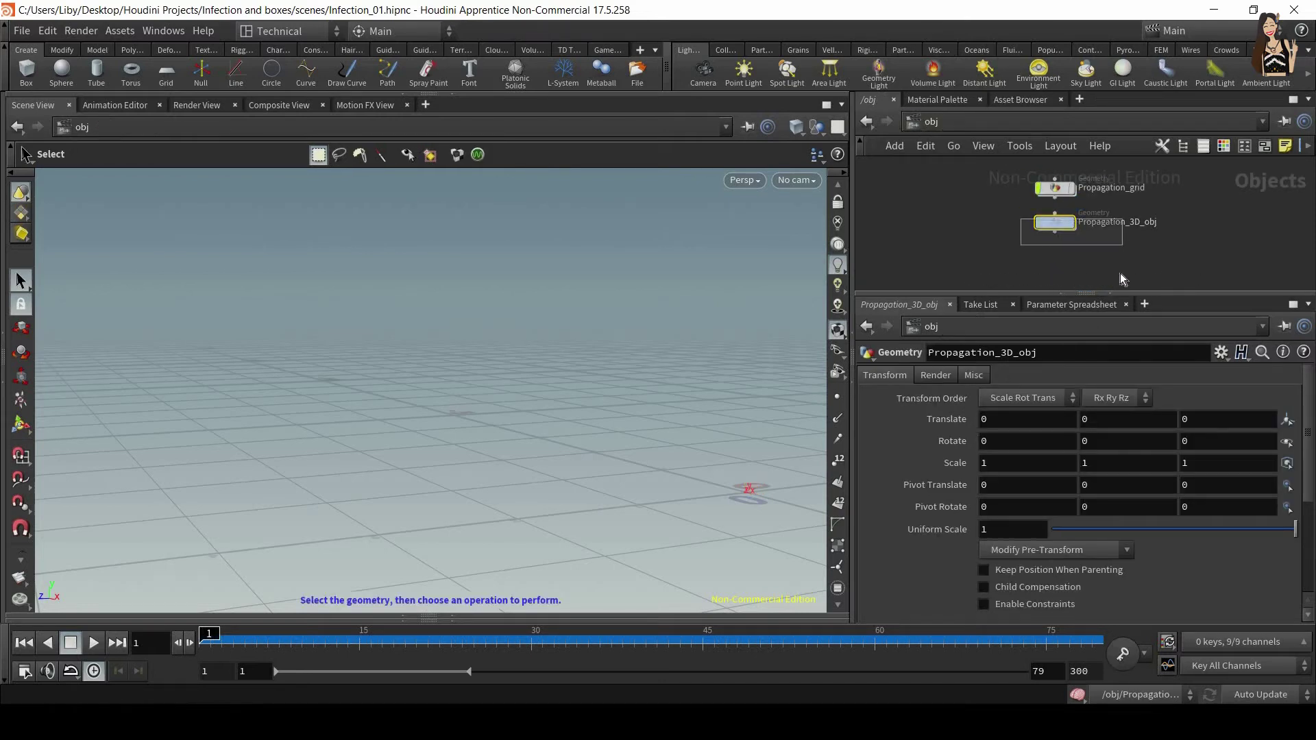
{"action": "left_click_drag", "start_coordinate": [1150, 270], "coordinate": [944, 177]}
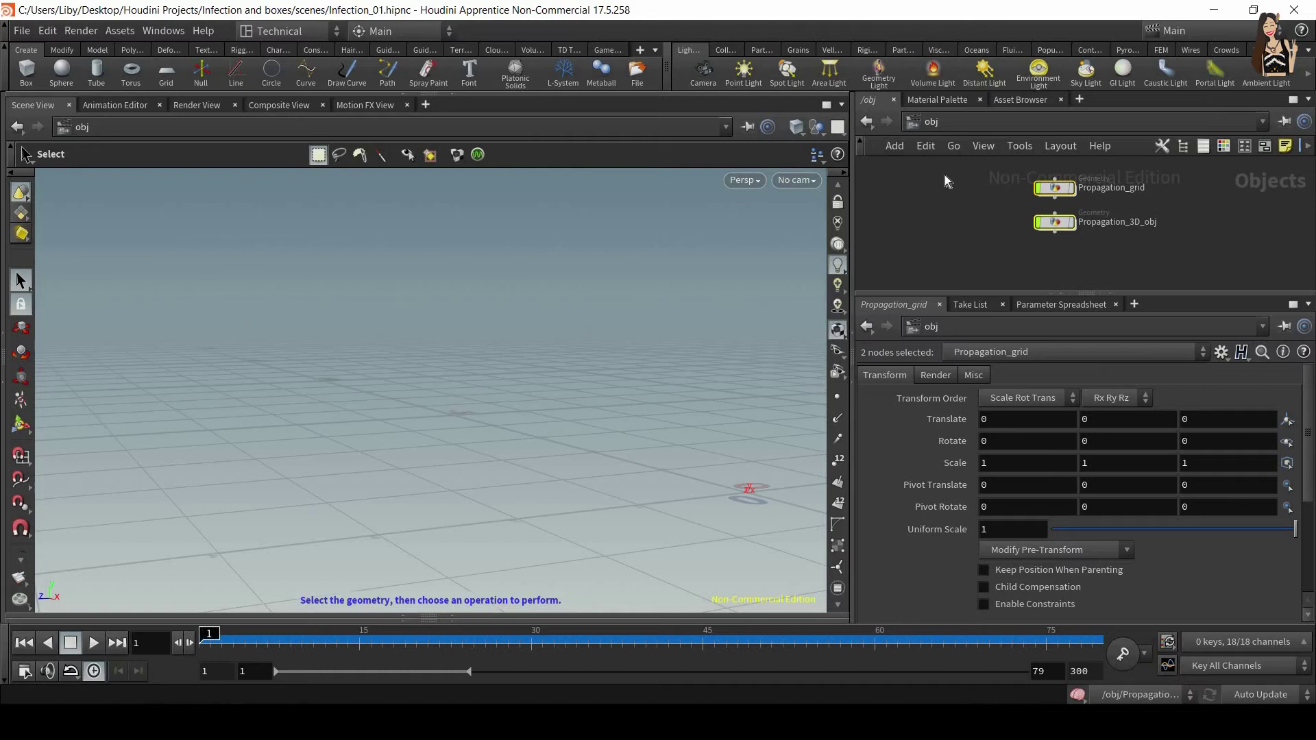
{"action": "left_click", "coordinate": [902, 194]}
{"action": "key", "text": "Tab"}
{"action": "type", "text": "geo"}
{"action": "key", "text": "Return"}
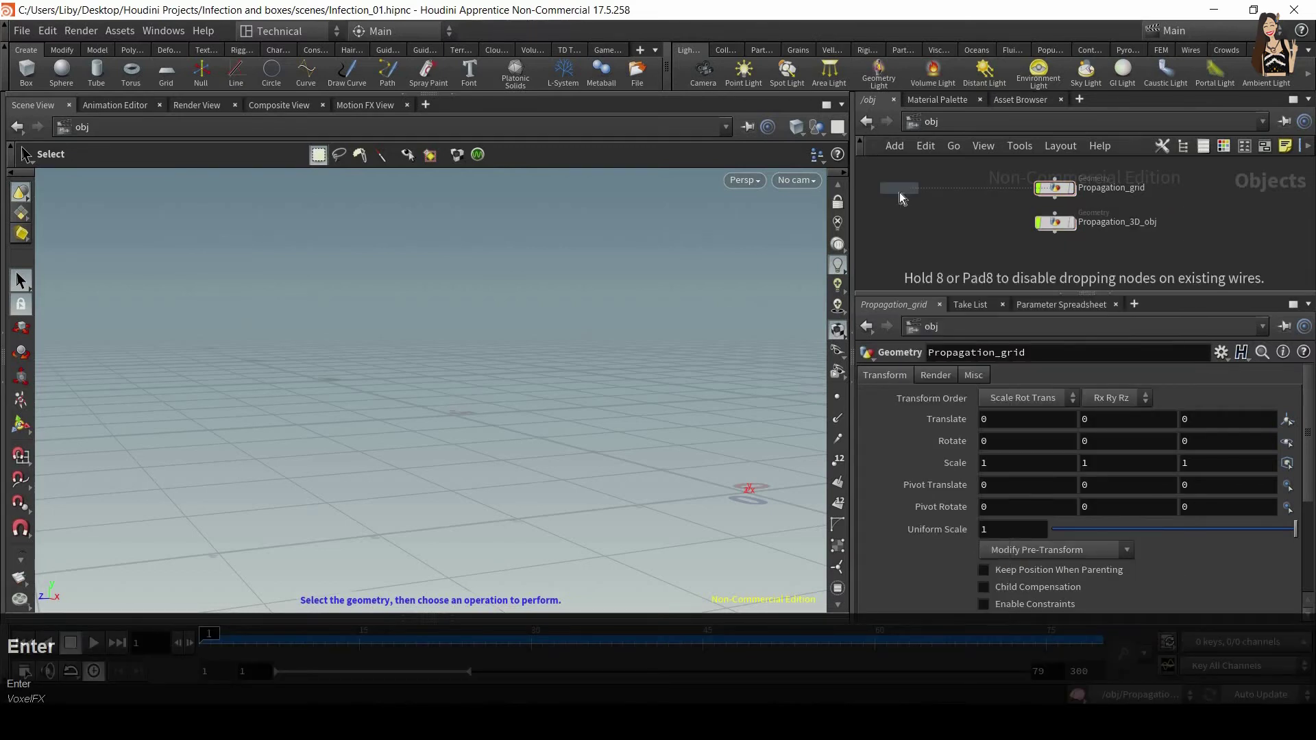
{"action": "left_click", "coordinate": [899, 193]}
Rename the new Geometry node Boxes_IMPORT and go inside its network
{"action": "left_click", "coordinate": [933, 189]}
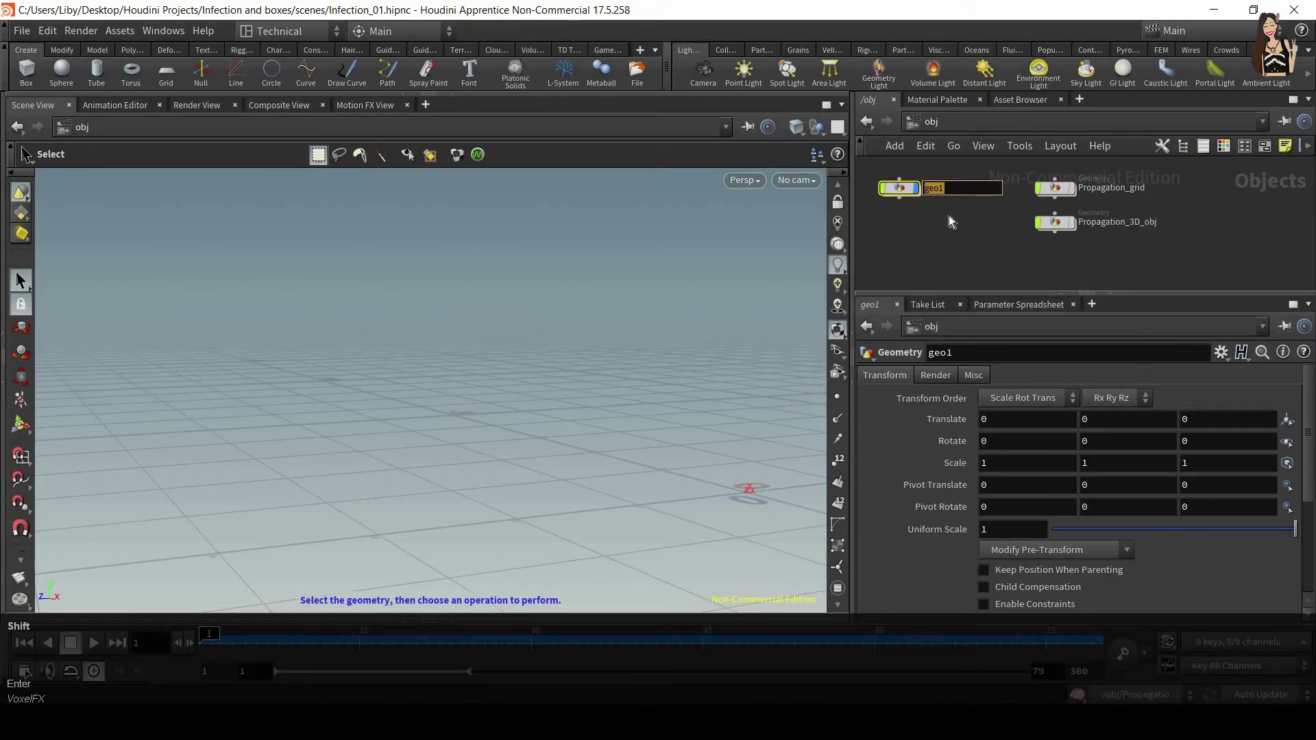
{"action": "type", "text": "Boxes_IMPORT"}
{"action": "key", "text": "Return"}
{"action": "key", "text": "Return"}
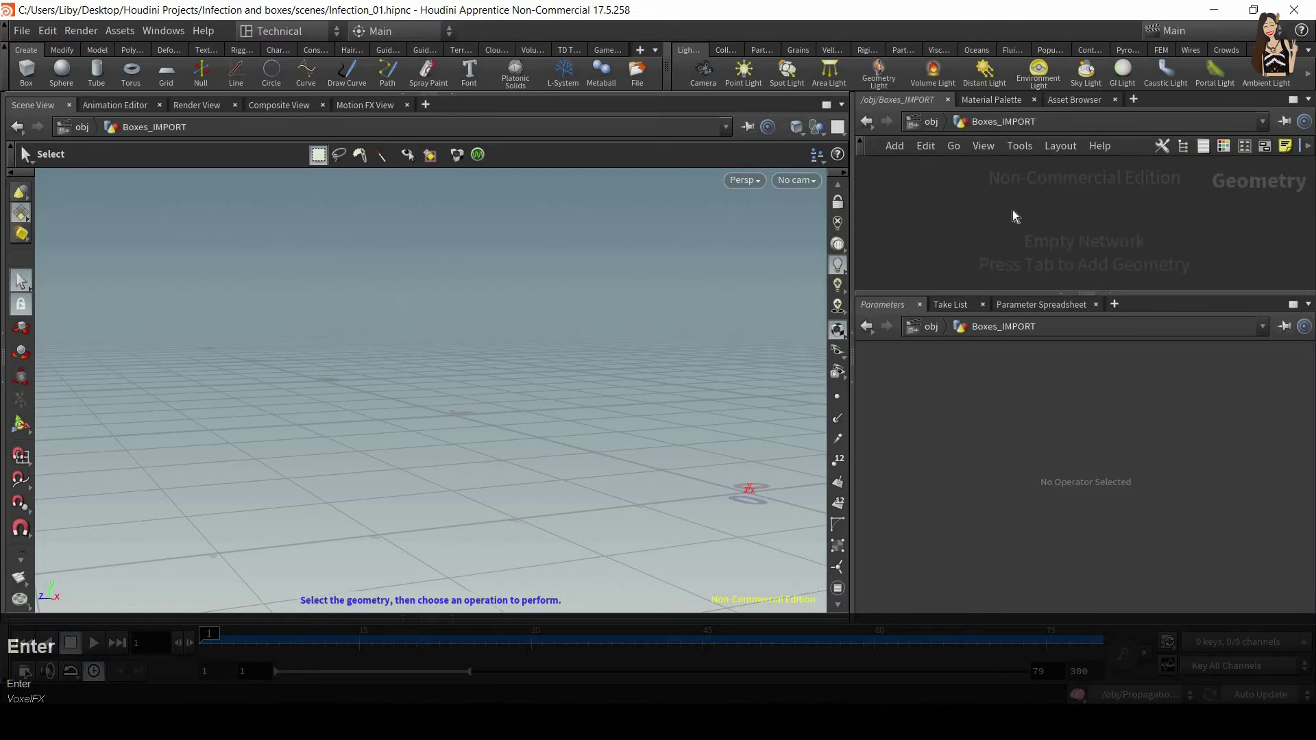
Add a File node to the empty Boxes_IMPORT network
{"action": "key", "text": "Tab"}
{"action": "type", "text": "file"}
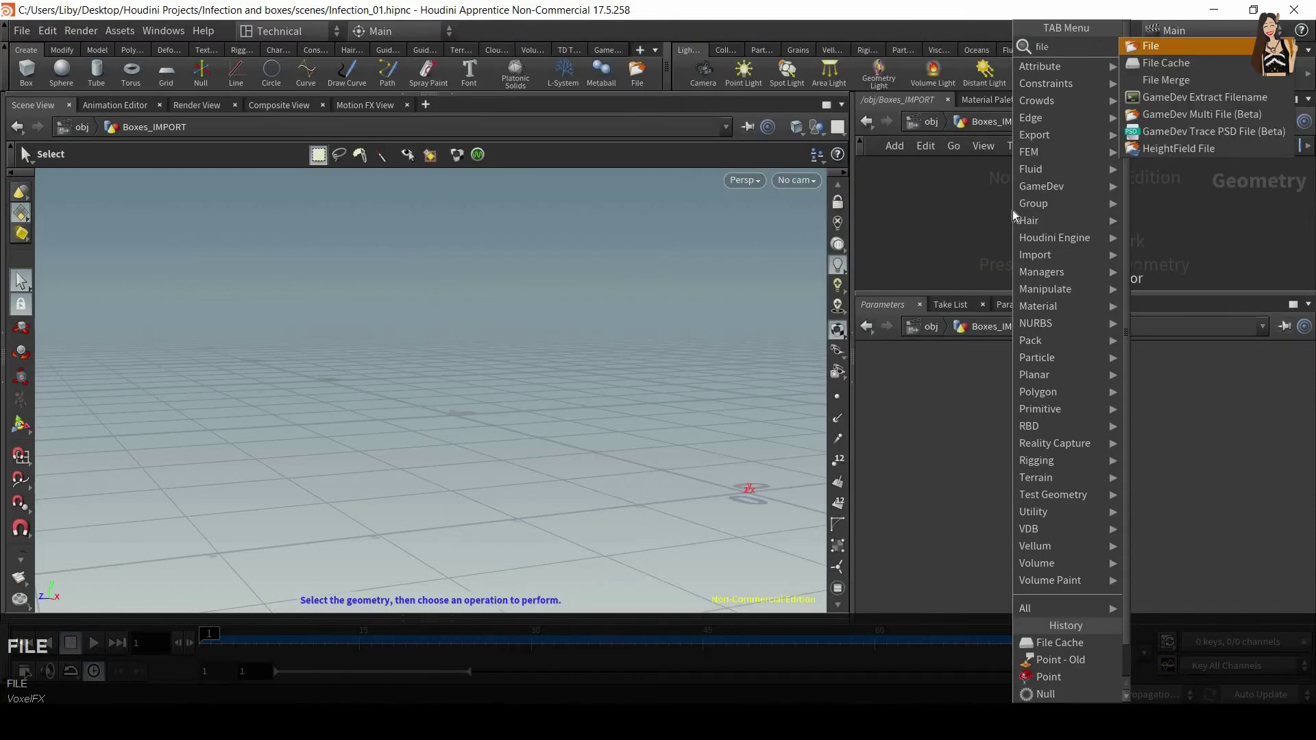
{"action": "key", "text": "Return"}
{"action": "left_click", "coordinate": [1050, 195]}
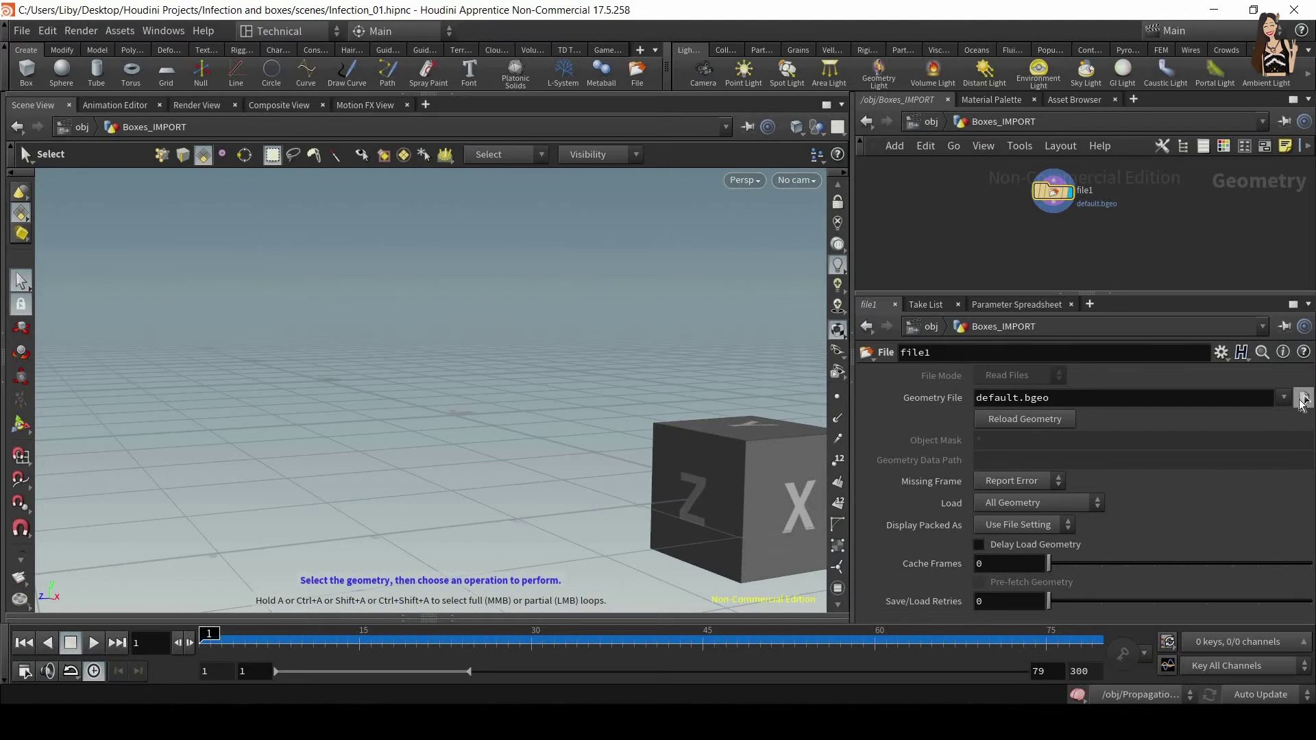
Load the cached sequence boxes.filecache1.$F.bgeo.sc from $JOB/cache/boxes_01 as the File node's geometry file
{"action": "left_click", "coordinate": [1302, 401]}
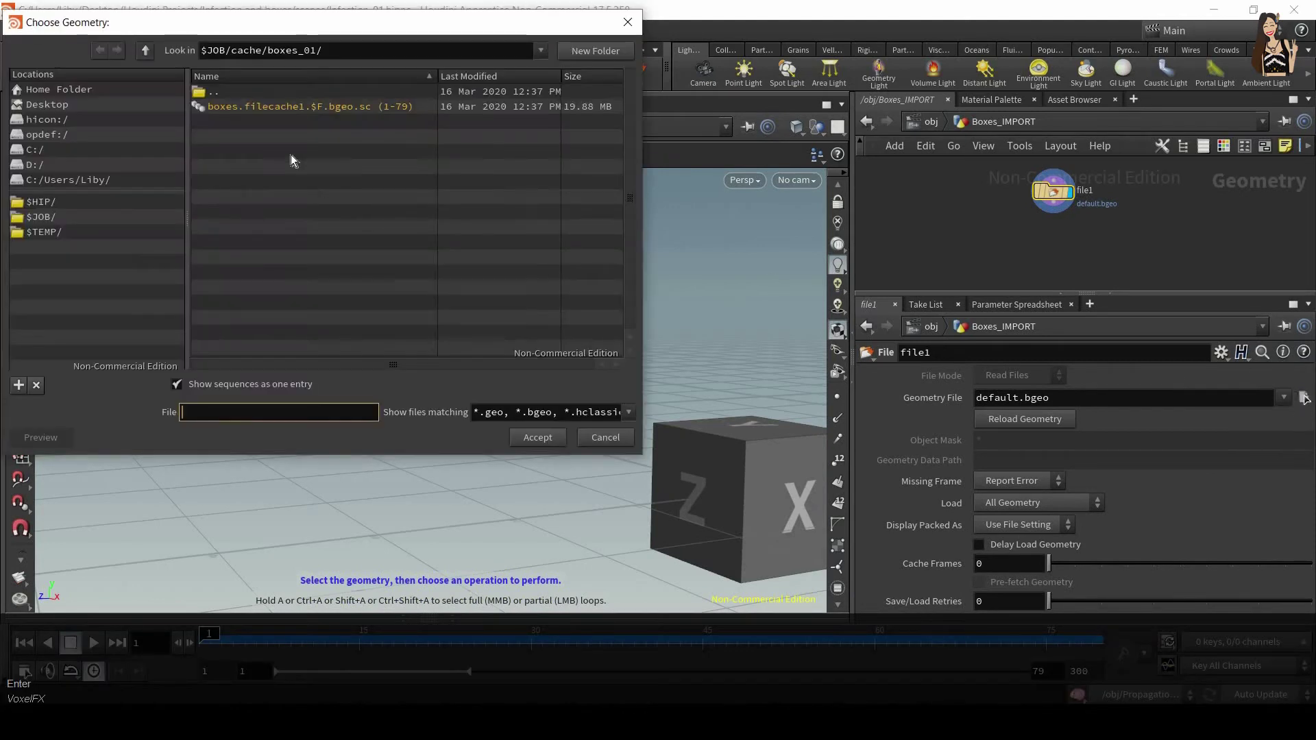
{"action": "left_click", "coordinate": [320, 104]}
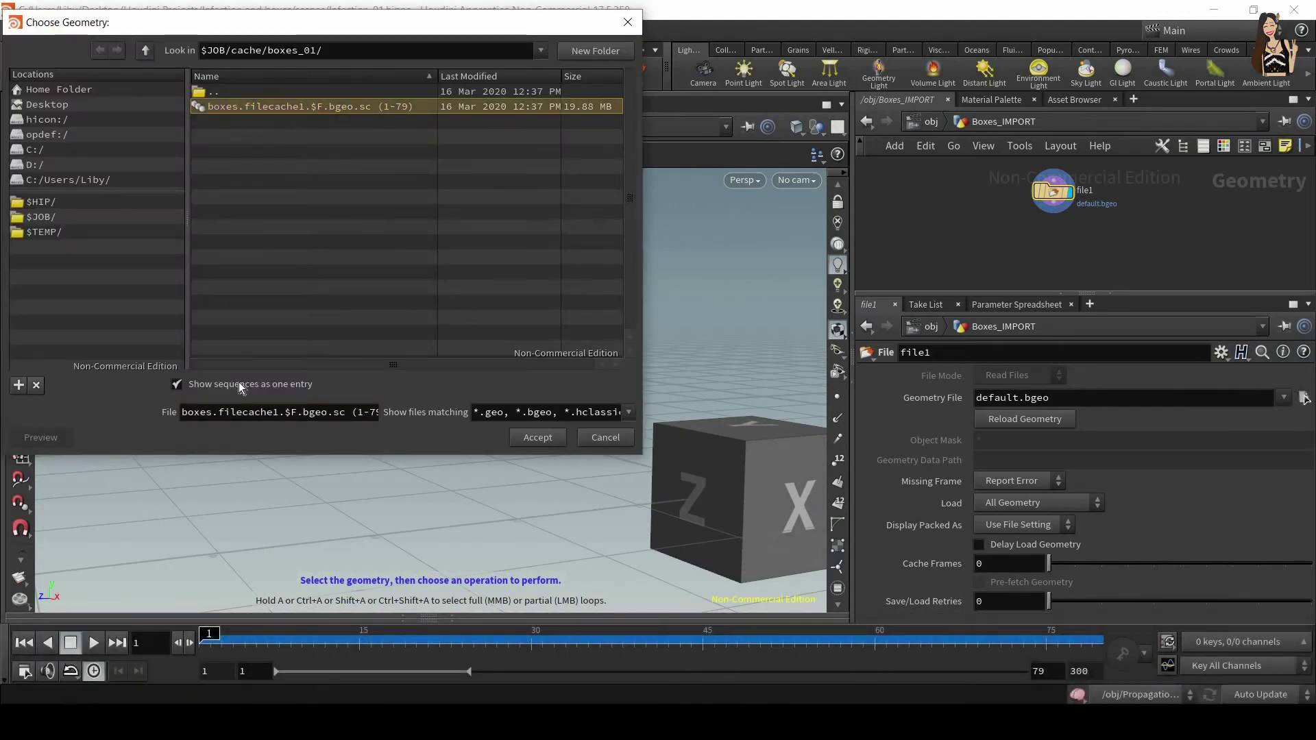
{"action": "left_click", "coordinate": [214, 381]}
{"action": "left_click", "coordinate": [224, 382]}
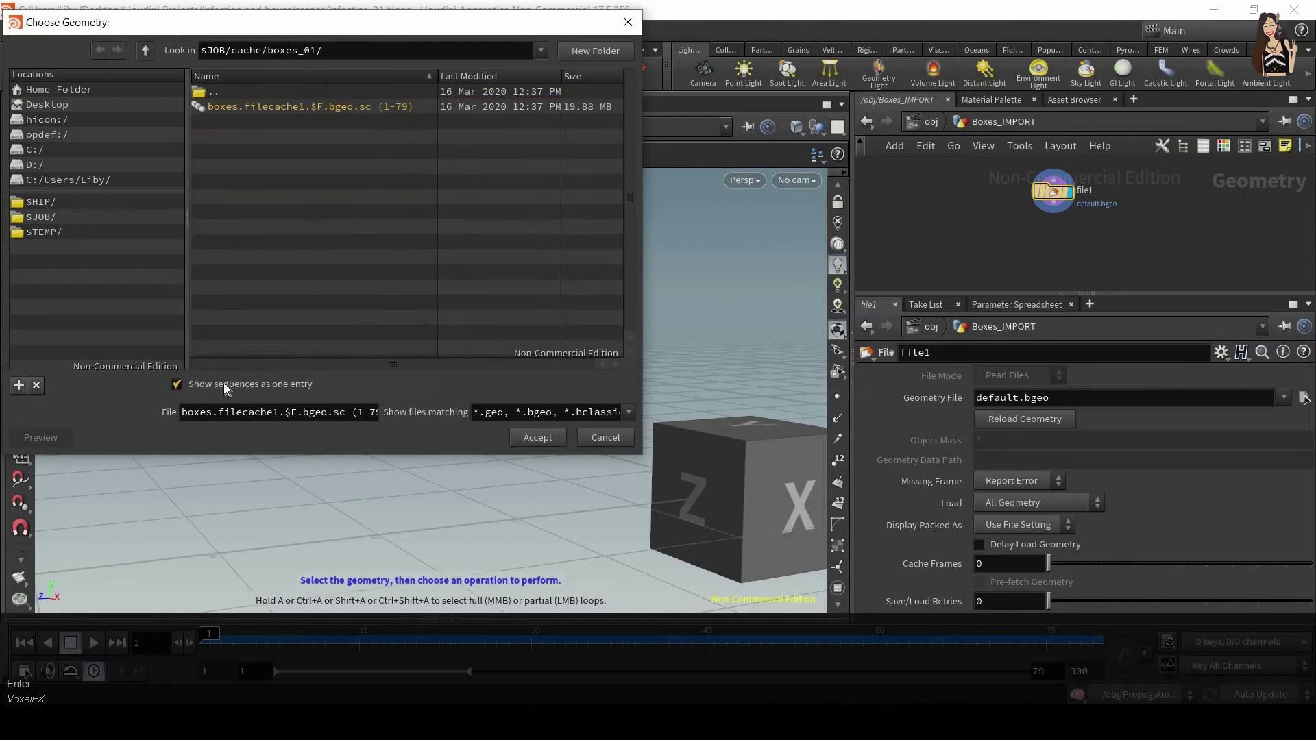
{"action": "left_click", "coordinate": [233, 385]}
{"action": "left_click", "coordinate": [233, 386]}
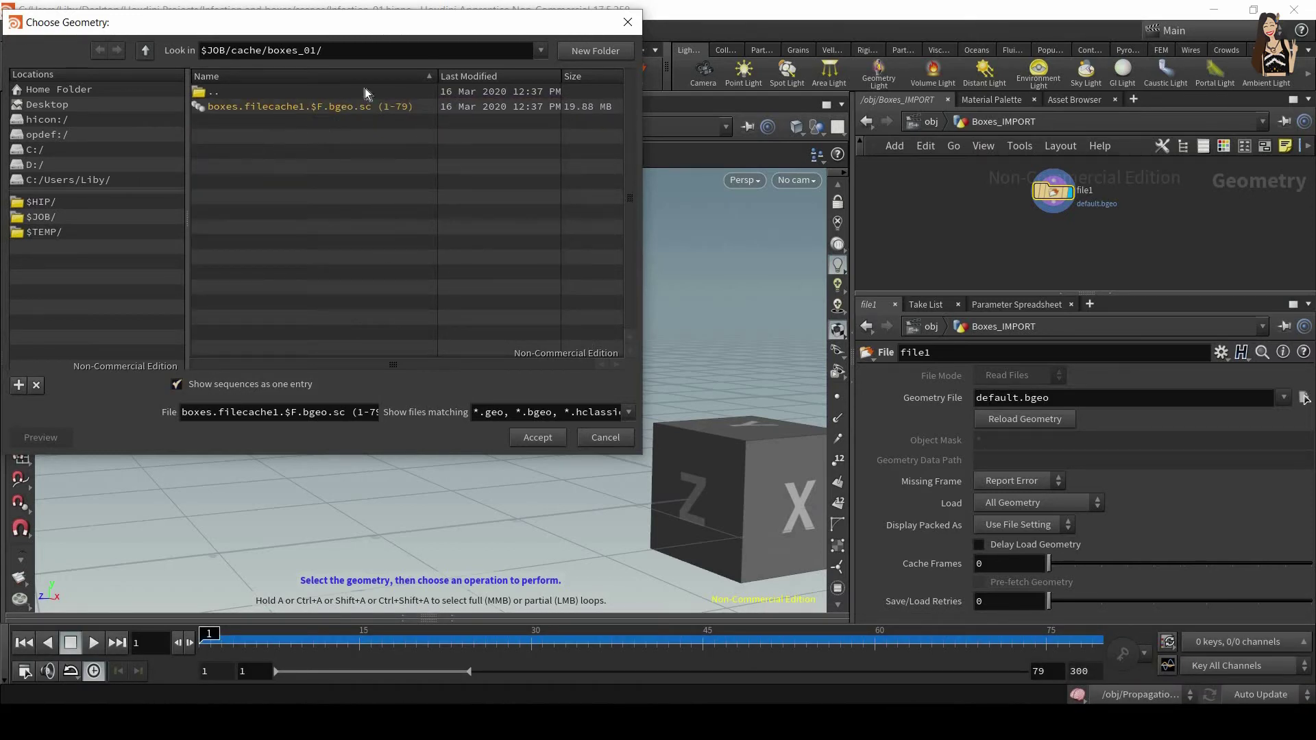
{"action": "left_click", "coordinate": [327, 110]}
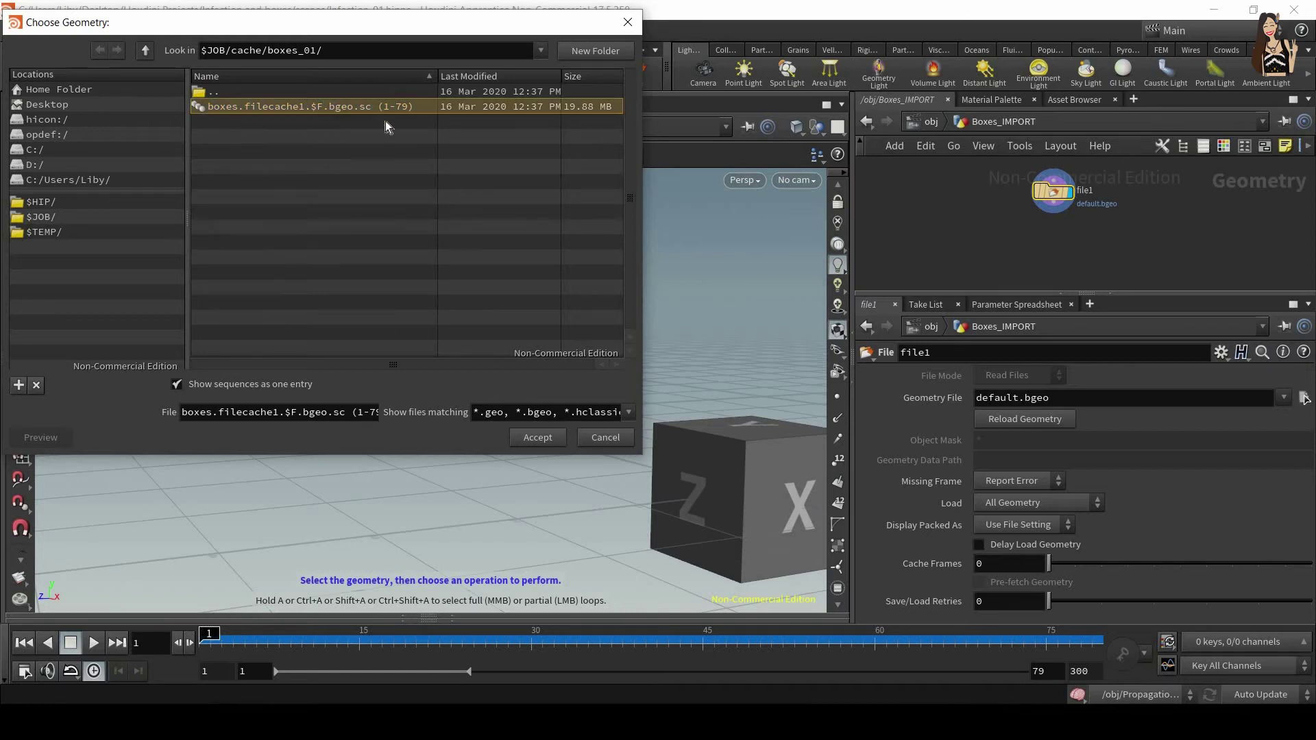
{"action": "left_click", "coordinate": [526, 437]}
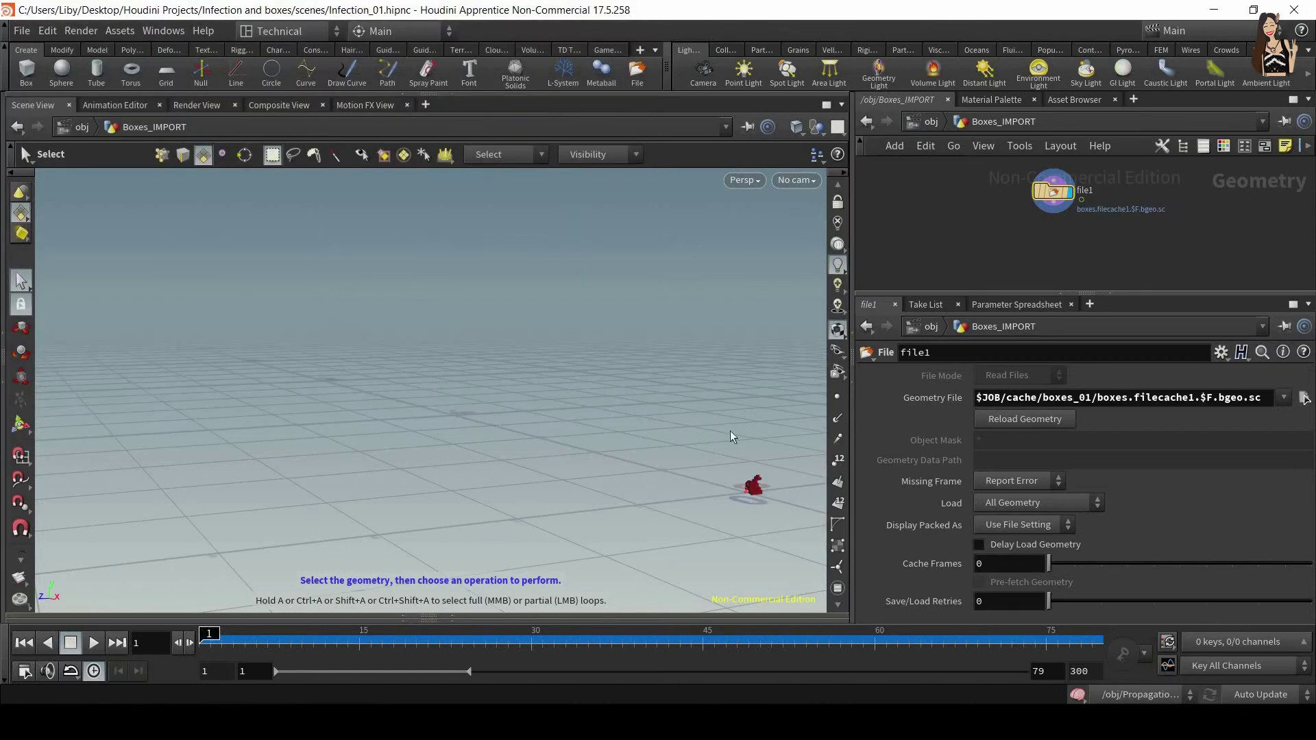
Play back the imported box sequence to check the animation, and stop playback
{"action": "left_click", "coordinate": [96, 643]}
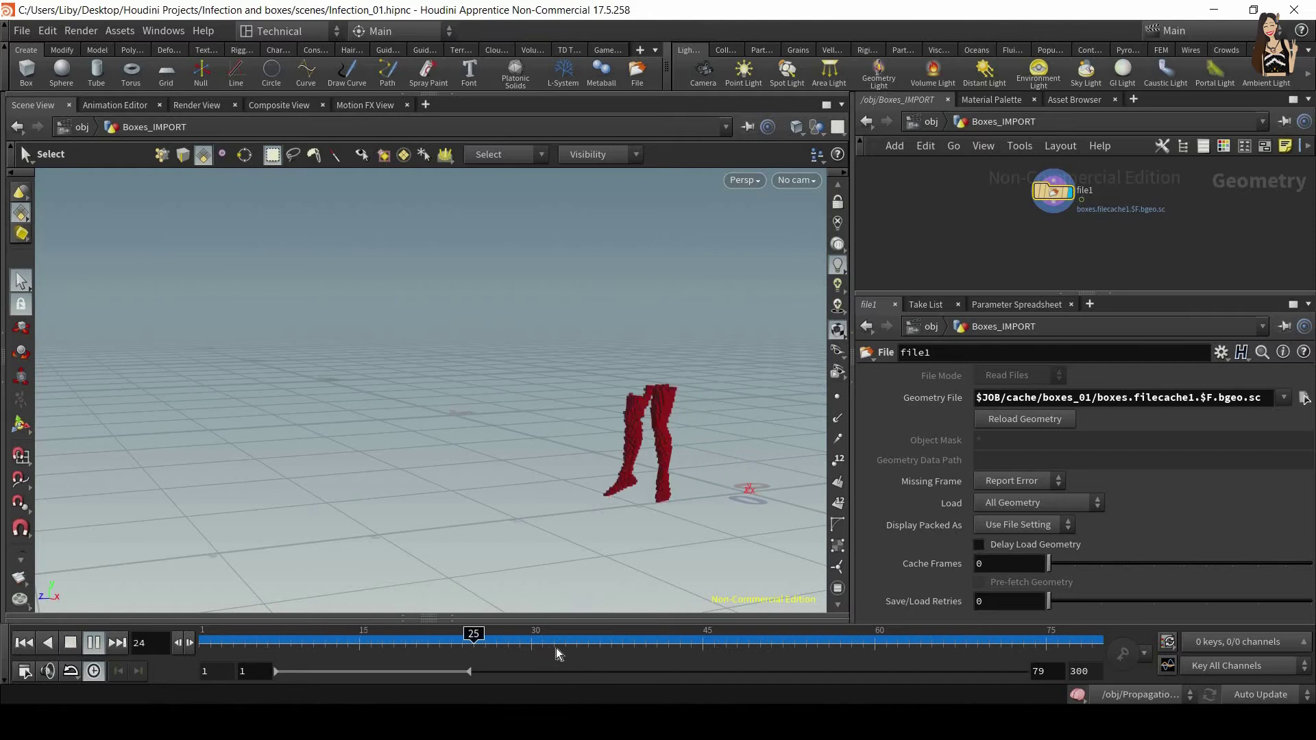
{"action": "left_click", "coordinate": [95, 643]}
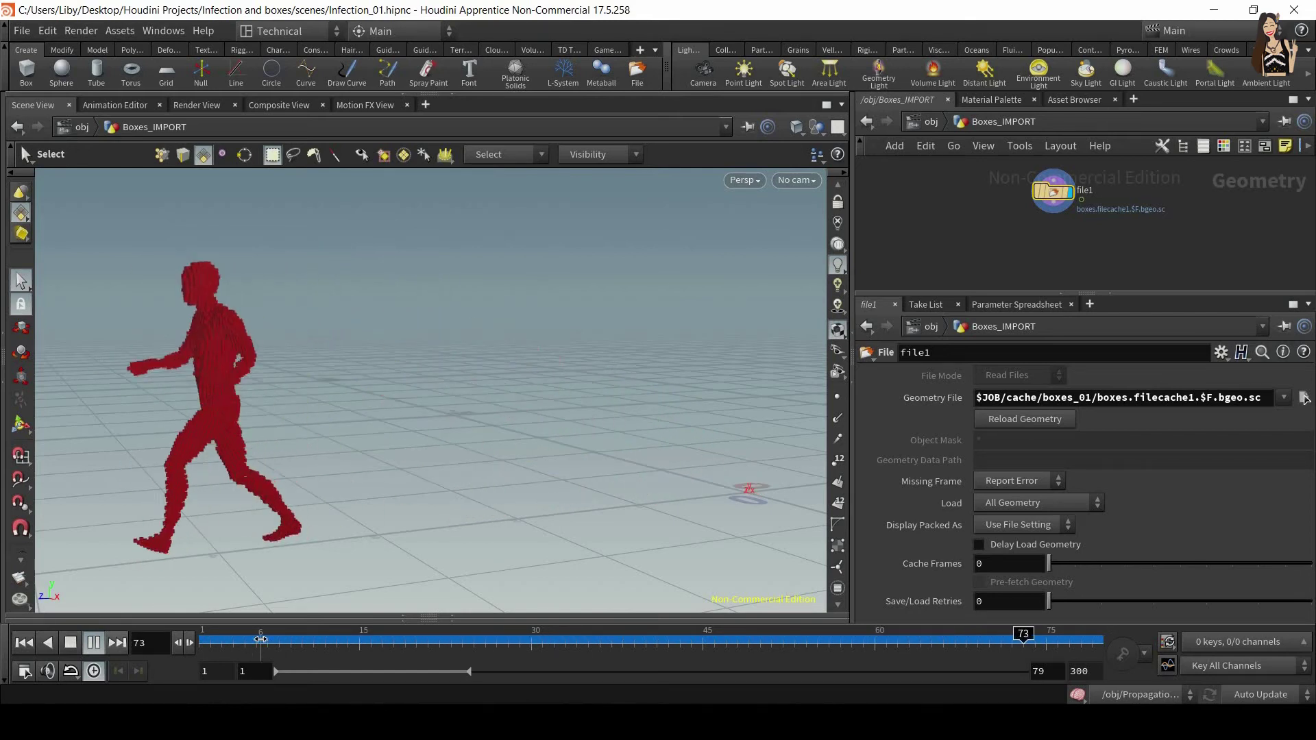
{"action": "left_click", "coordinate": [70, 643]}
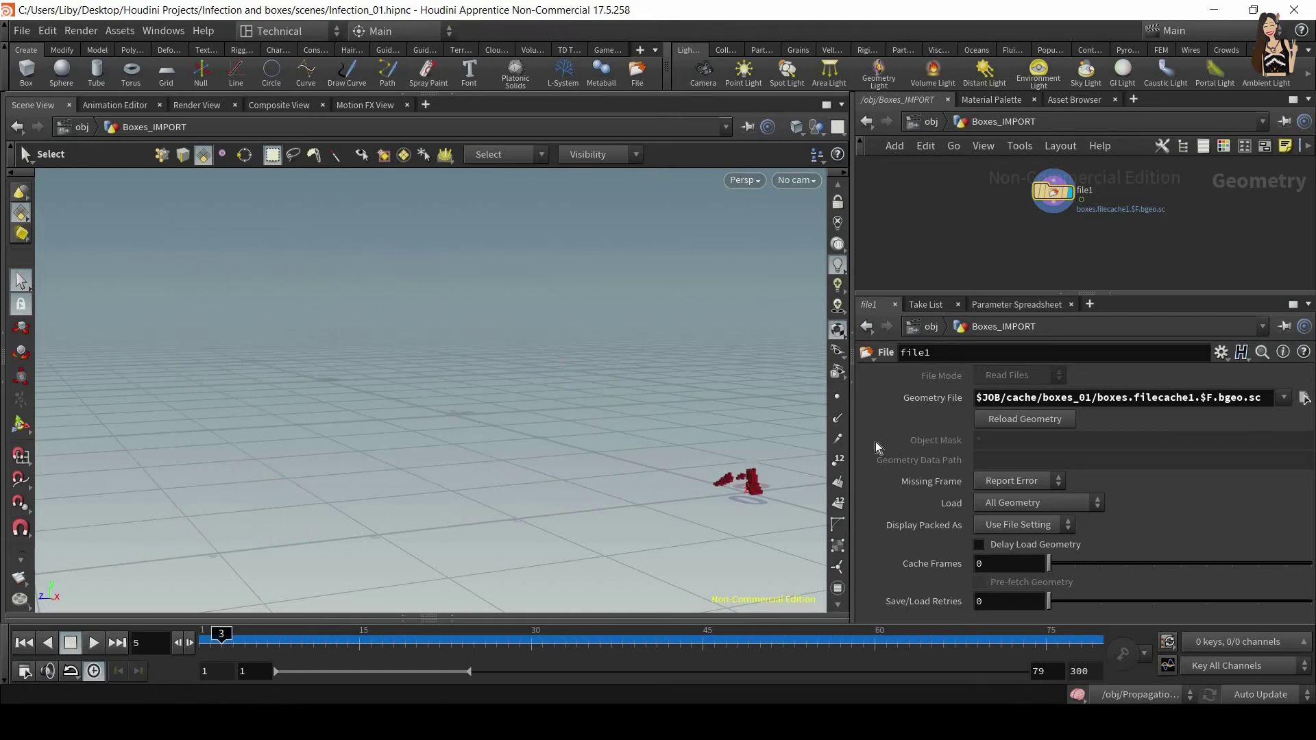
Add a Transform node below file1, fed by the imported geometry
{"action": "left_click", "coordinate": [1053, 211]}
{"action": "key", "text": "Tab"}
{"action": "type", "text": "tr"}
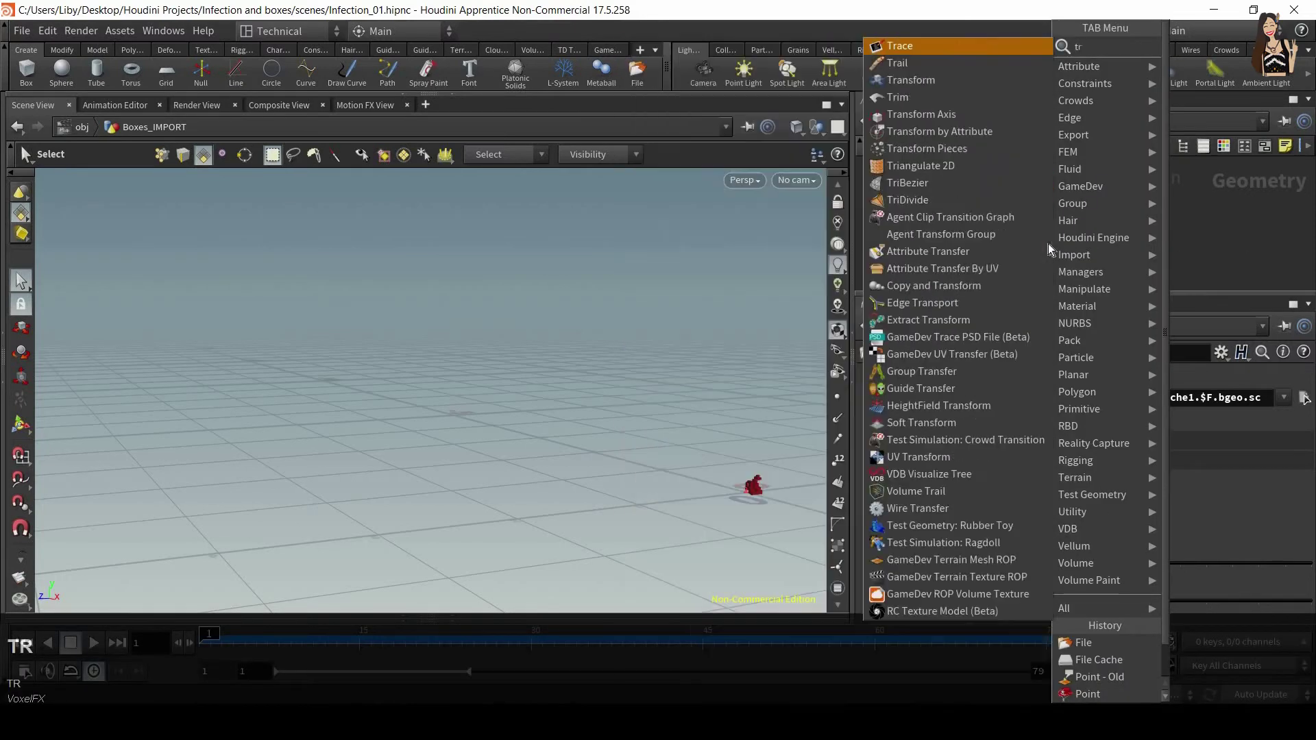
{"action": "type", "text": "an"}
{"action": "key", "text": "Return"}
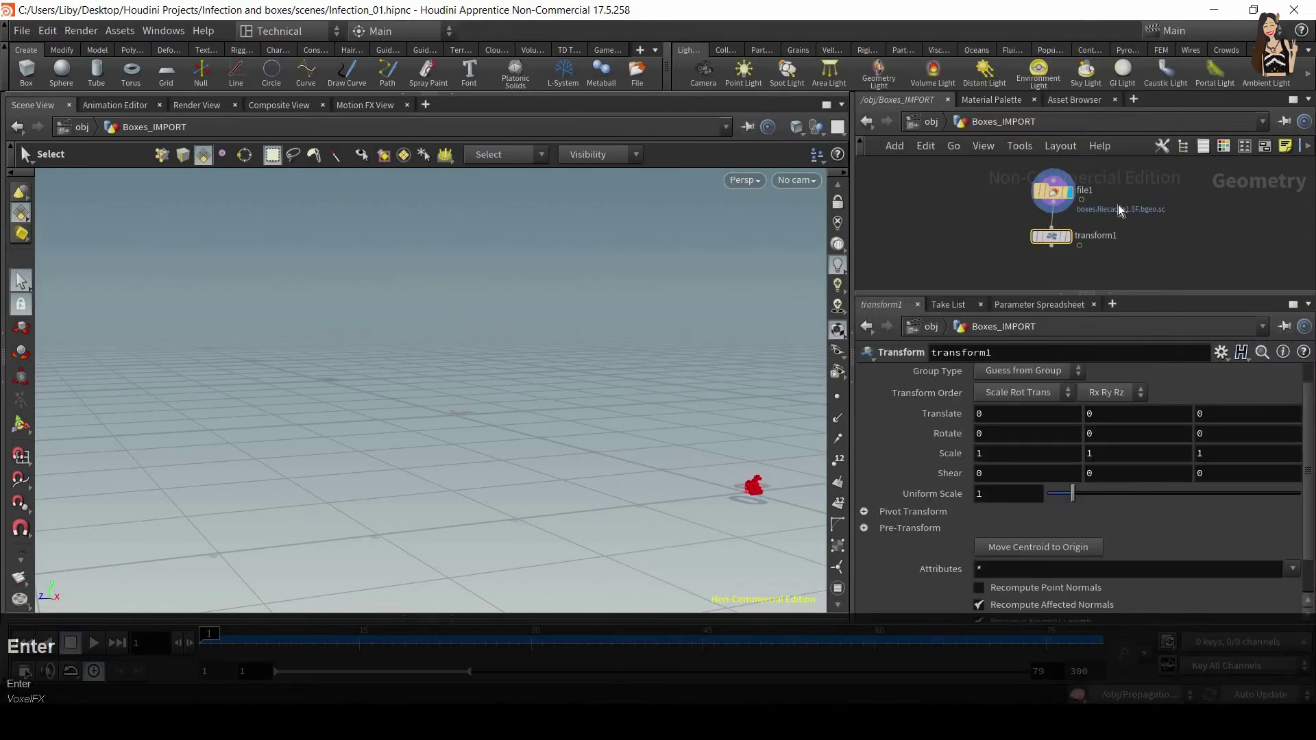
Add a Null node connected below transform1
{"action": "left_click", "coordinate": [1031, 267]}
{"action": "key", "text": "Tab"}
{"action": "type", "text": "nu"}
{"action": "key", "text": "Return"}
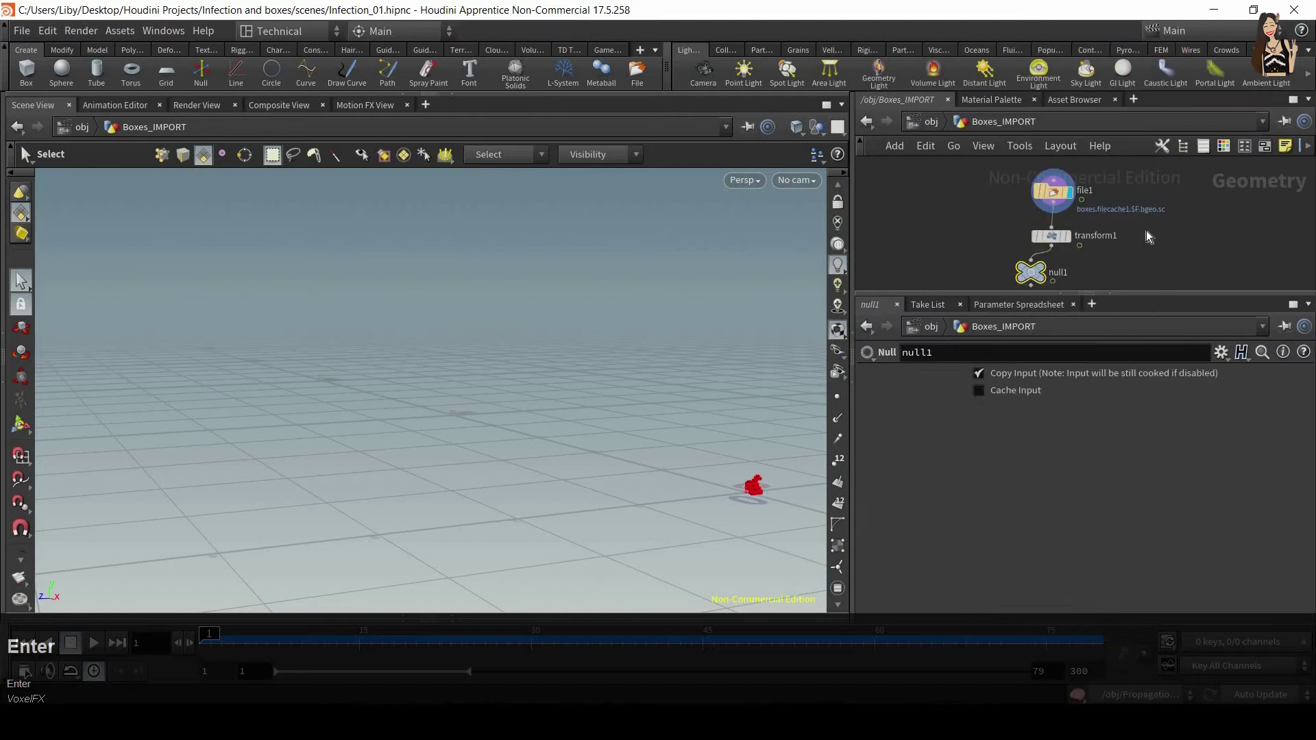
Rename the Null node OUT_fracture_geo, make it the displayed node and lay out the network neatly
{"action": "middle_click_drag", "start_coordinate": [1087, 260], "coordinate": [1072, 225]}
{"action": "left_click", "coordinate": [1048, 244]}
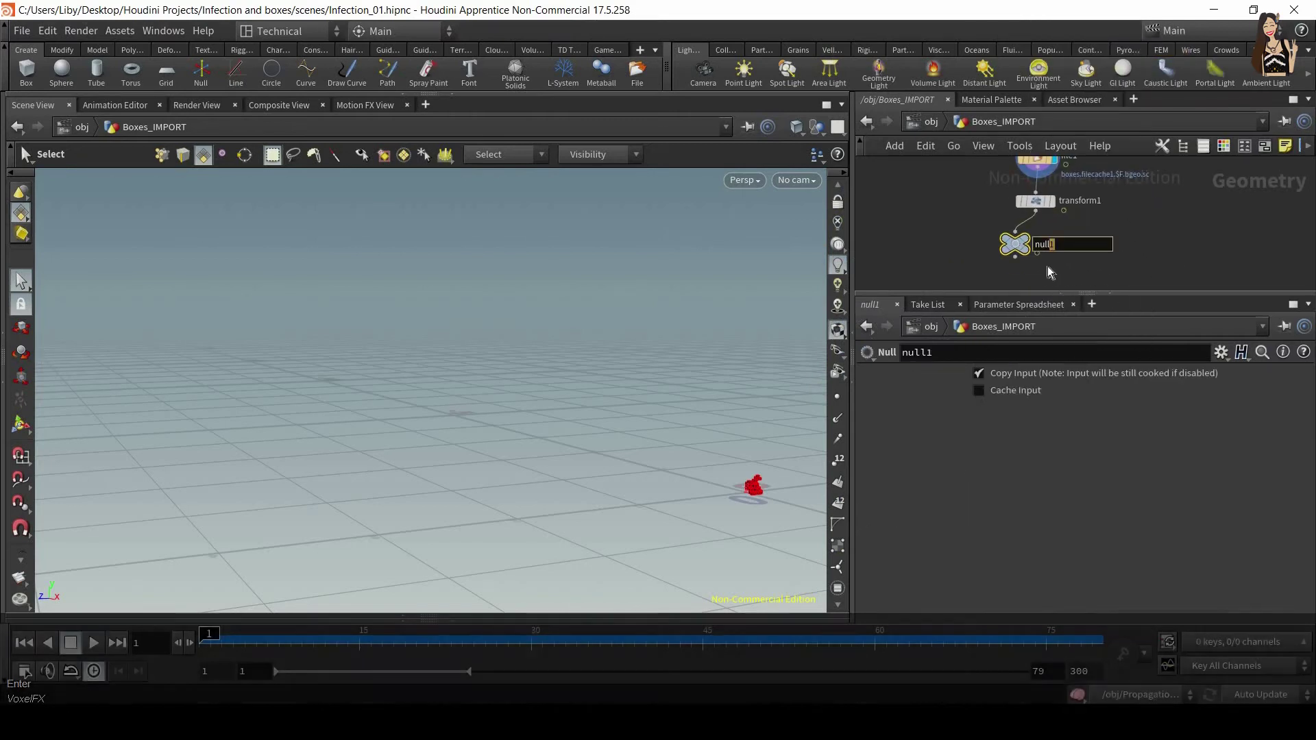
{"action": "type", "text": "OUT_"}
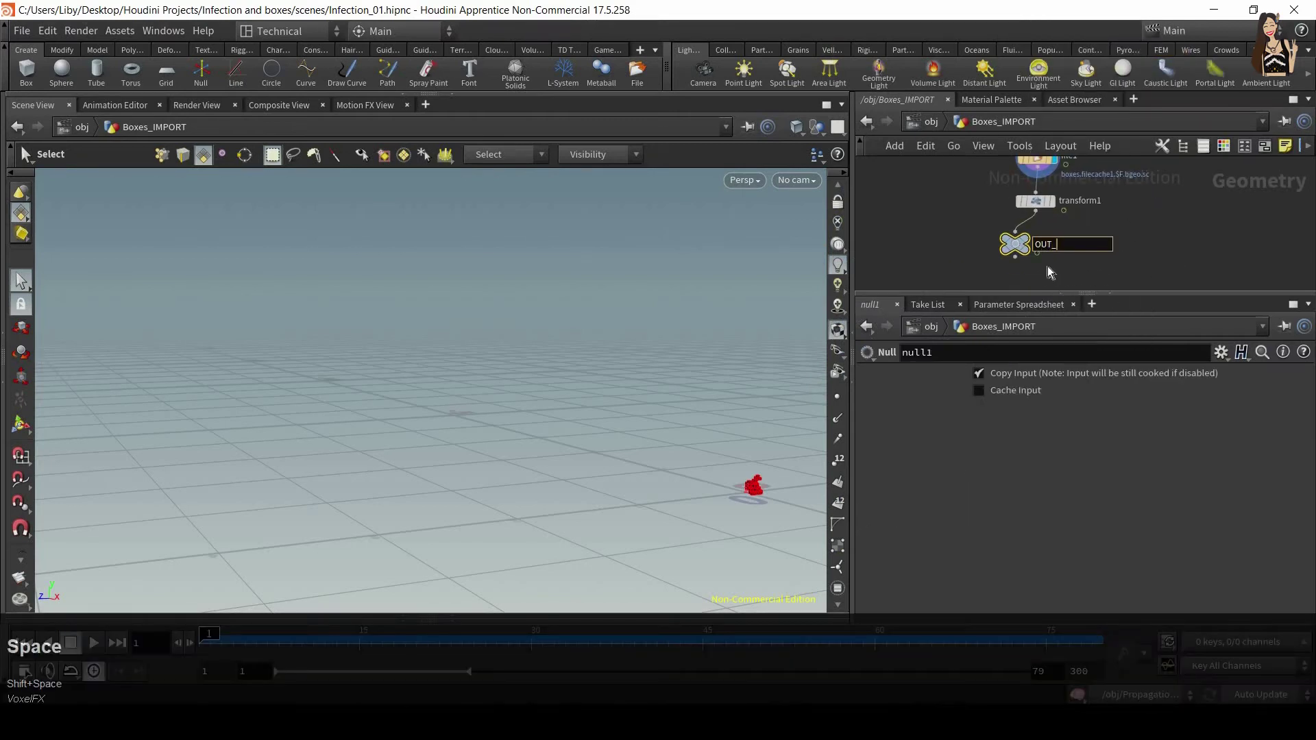
{"action": "type", "text": "fracture_geo"}
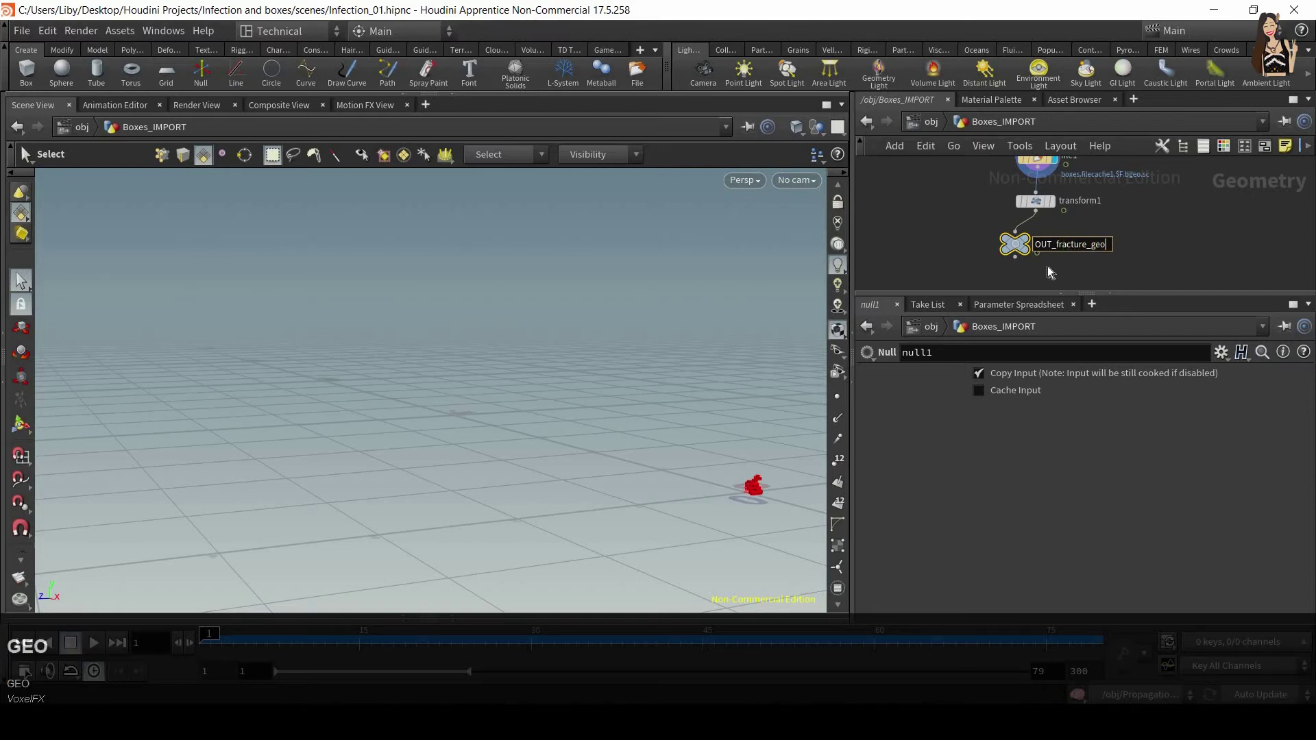
{"action": "key", "text": "Return"}
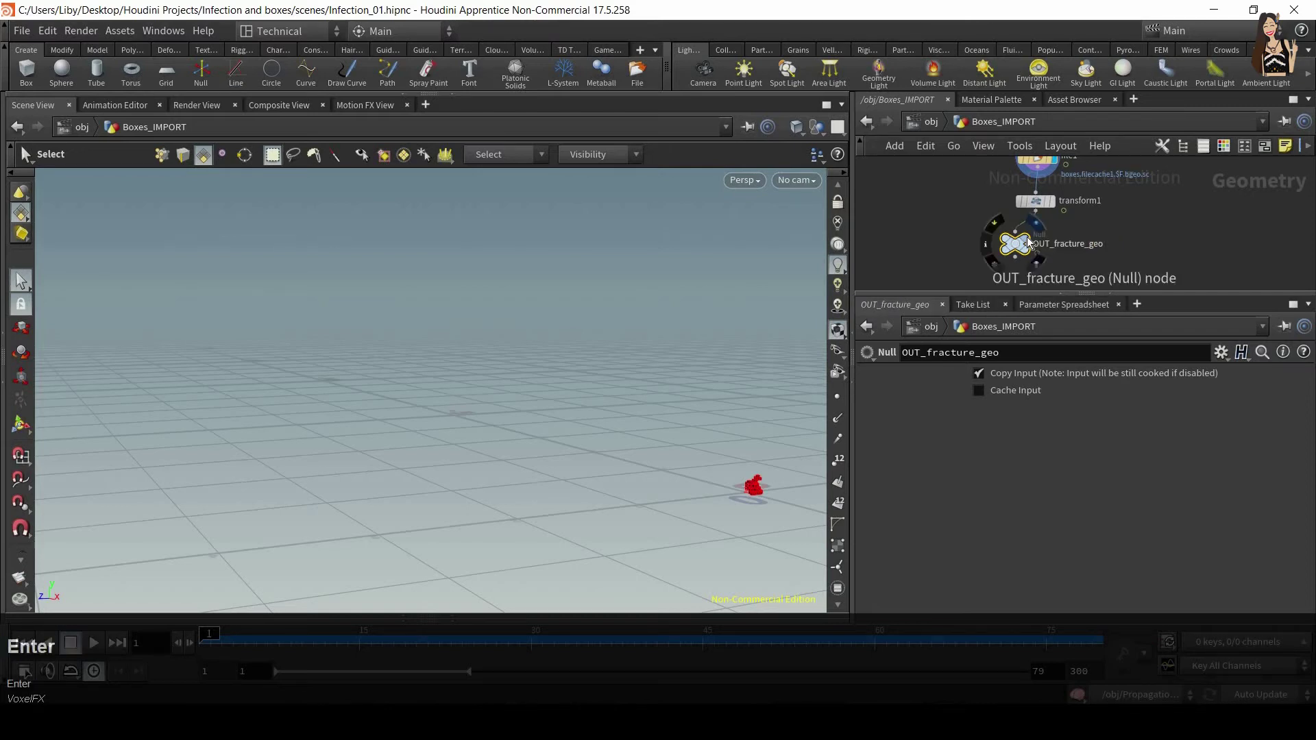
{"action": "left_click", "coordinate": [1026, 239]}
{"action": "key", "text": "l"}
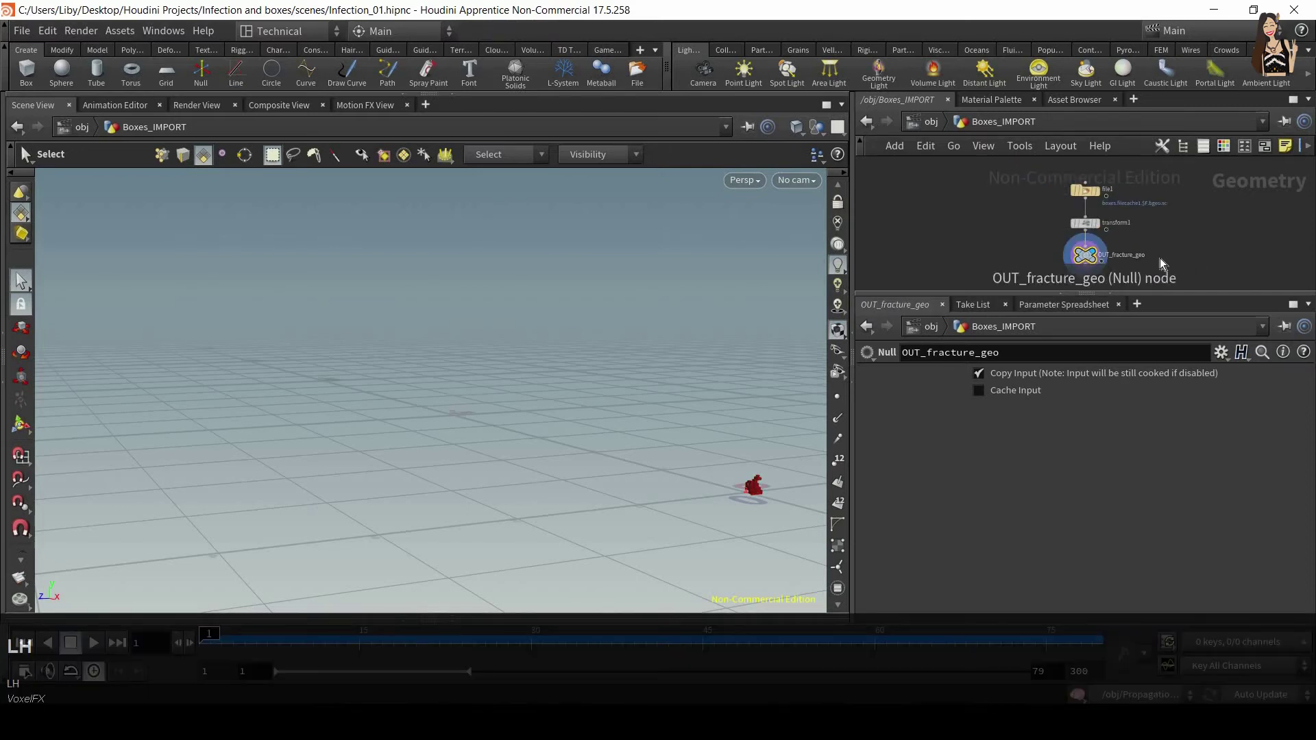
Return to the object level and duplicate the Boxes_IMPORT node directly below the original
{"action": "left_click_drag", "start_coordinate": [1128, 311], "coordinate": [1125, 387]}
{"action": "scroll", "coordinate": [1148, 291], "scroll_direction": "up", "scroll_amount": 2}
{"action": "middle_click_drag", "start_coordinate": [1151, 292], "coordinate": [1171, 291]}
{"action": "left_click", "coordinate": [930, 126]}
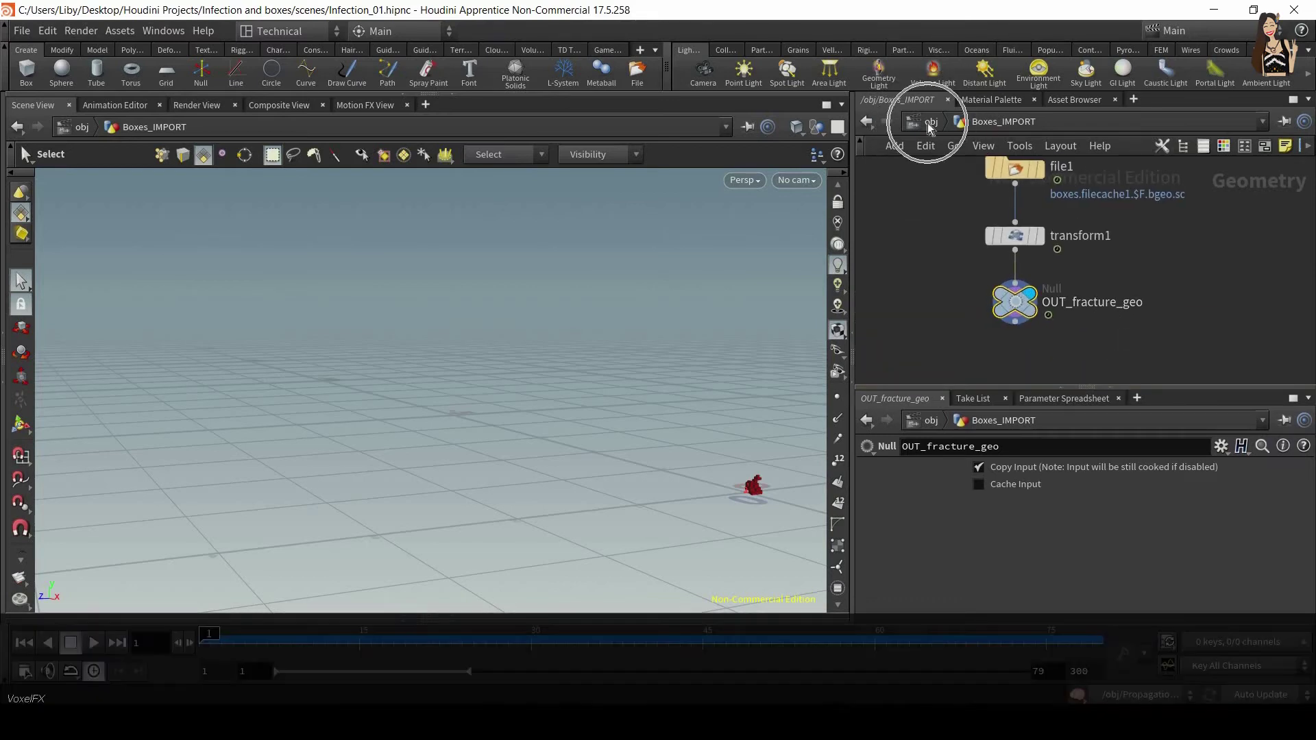
{"action": "left_click_drag", "start_coordinate": [896, 237], "coordinate": [914, 236]}
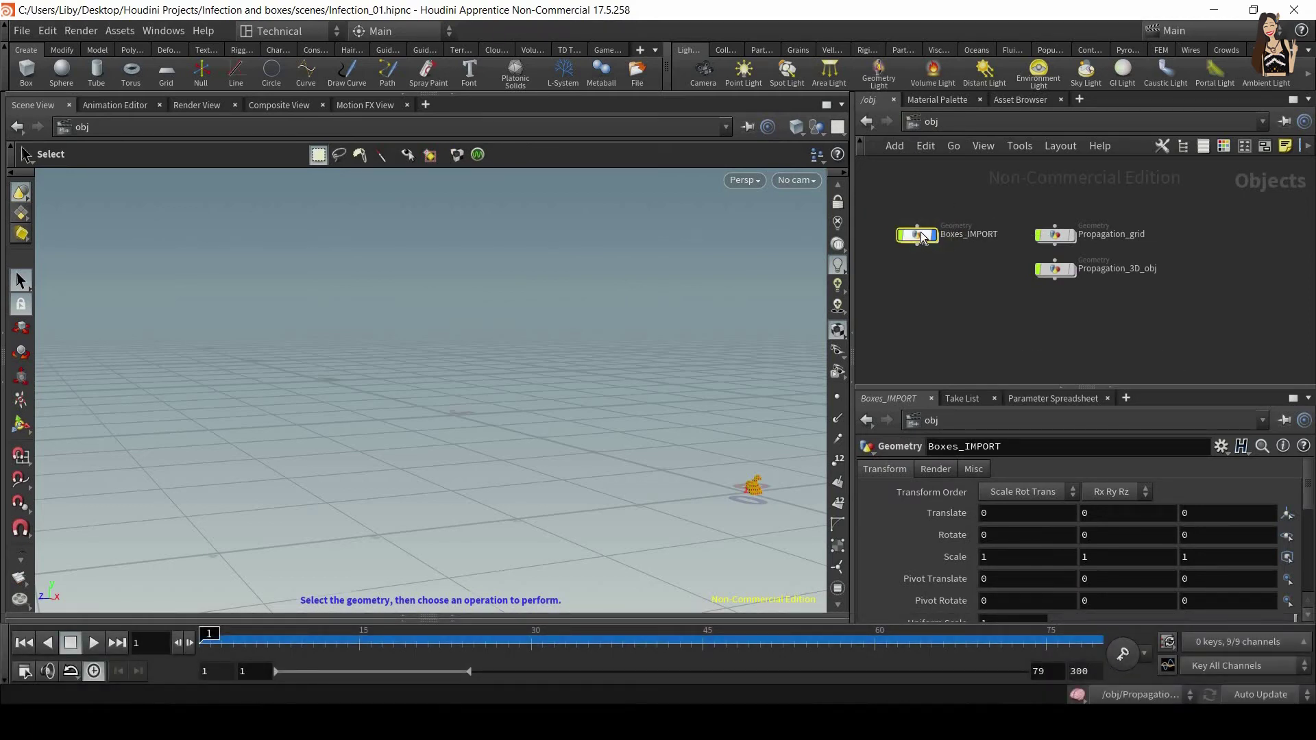
{"action": "left_click_drag", "start_coordinate": [920, 235], "coordinate": [926, 266], "text": "alt"}
Rename the original Boxes_IMPORT node Boxes_IMPORT_fracture
{"action": "left_click", "coordinate": [1000, 269]}
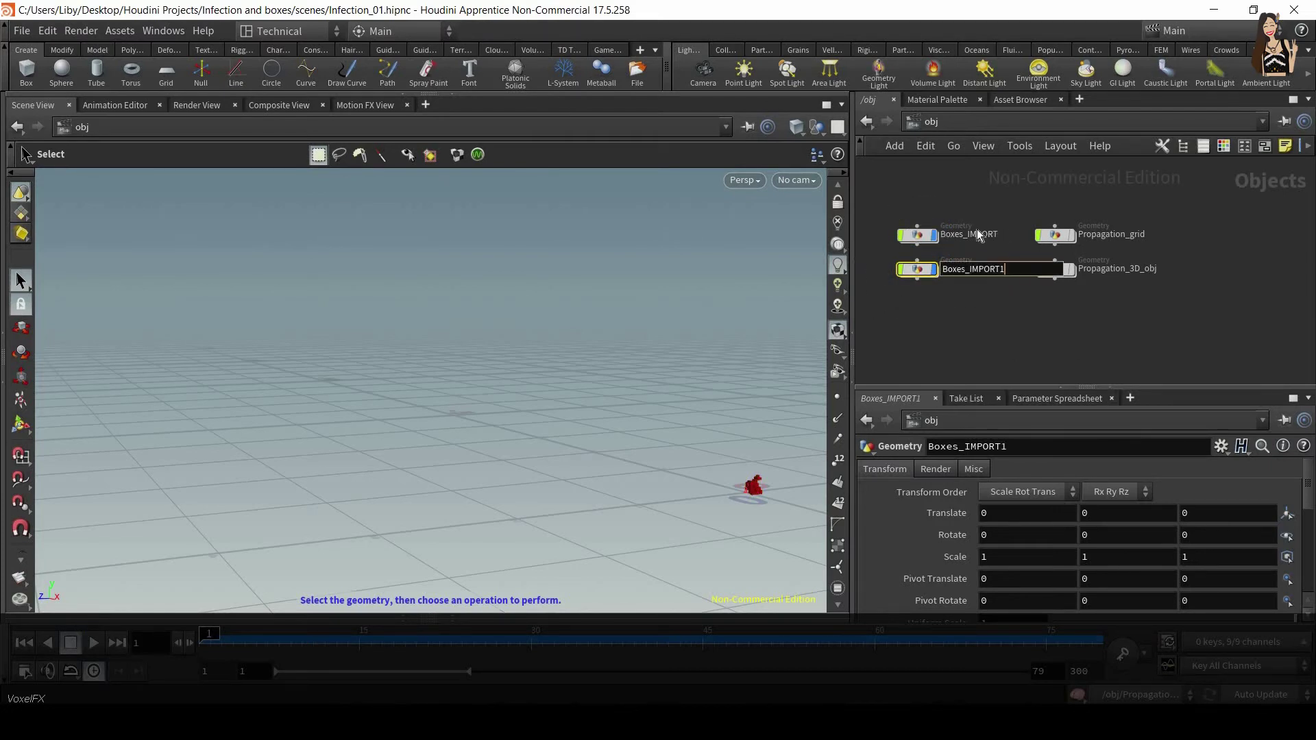
{"action": "double_click", "coordinate": [980, 235]}
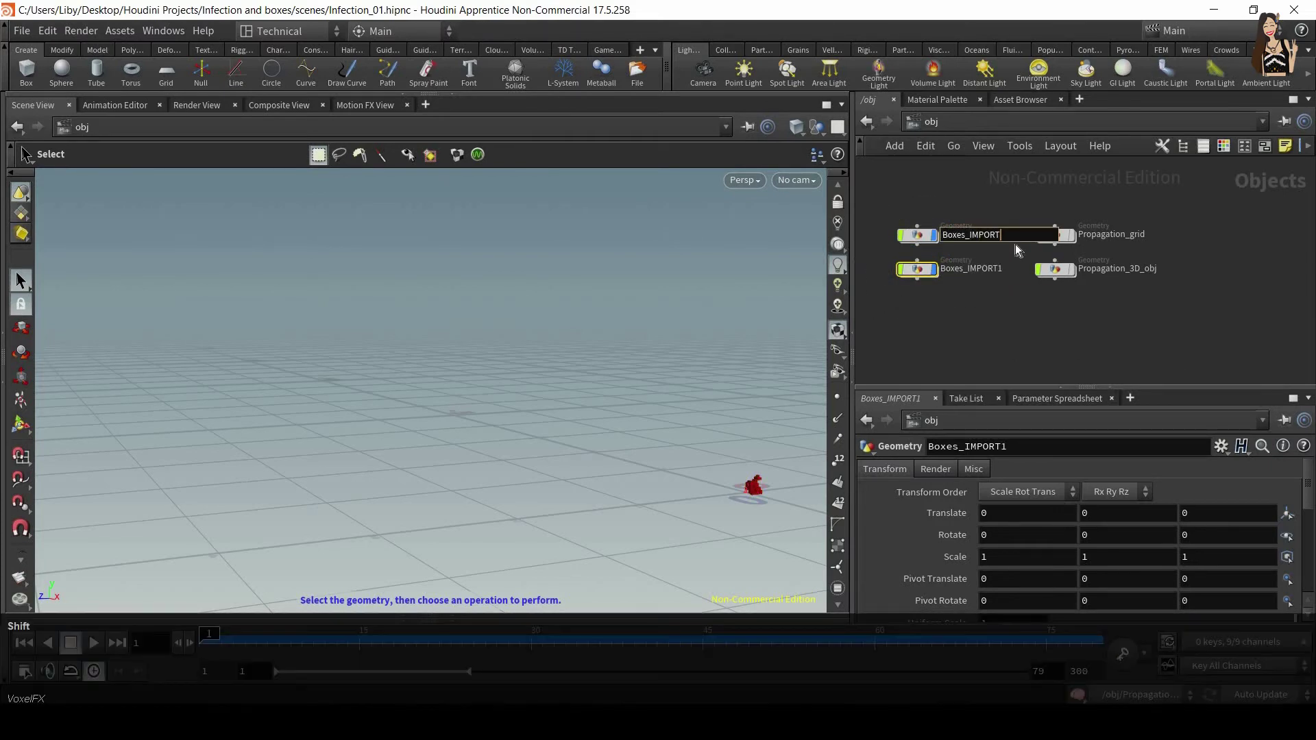
{"action": "type", "text": "_fracture"}
{"action": "key", "text": "Return"}
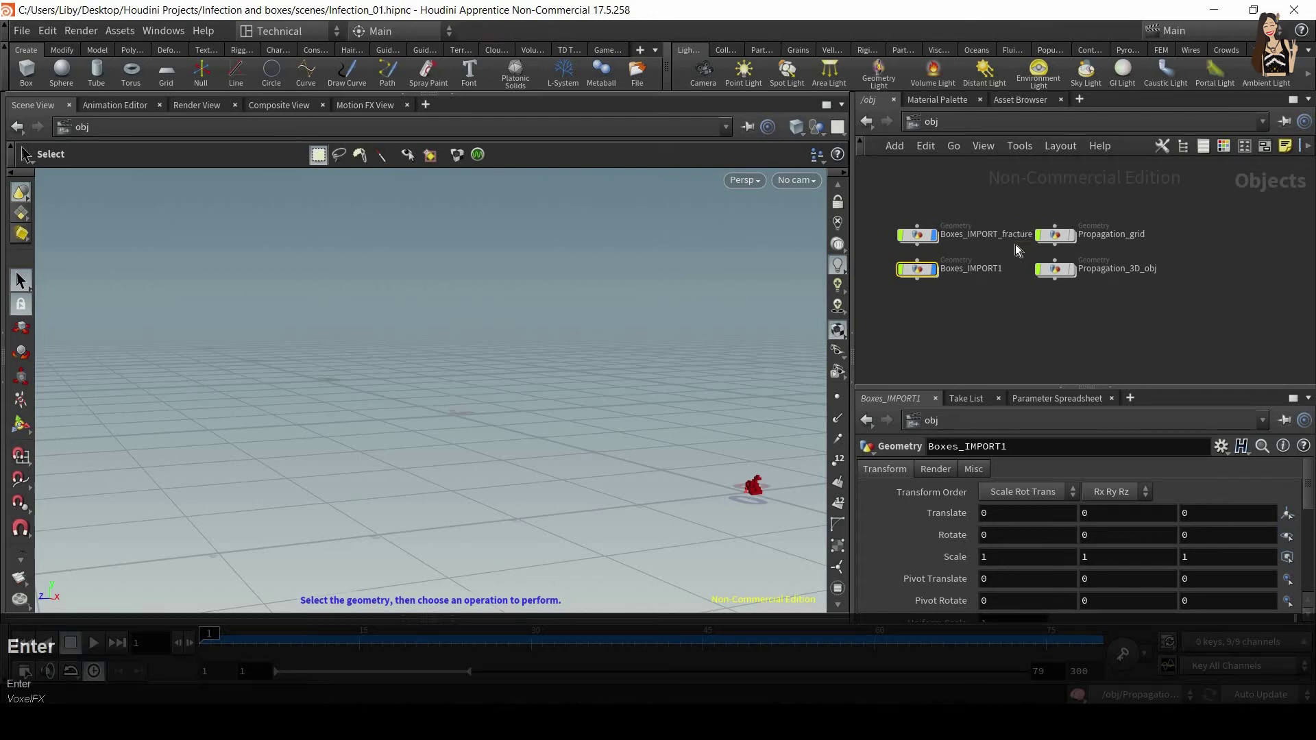
Rename the duplicated Boxes_IMPORT1 node Boxes_IMPORT_anim
{"action": "double_click", "coordinate": [987, 268]}
{"action": "left_click", "coordinate": [1026, 271]}
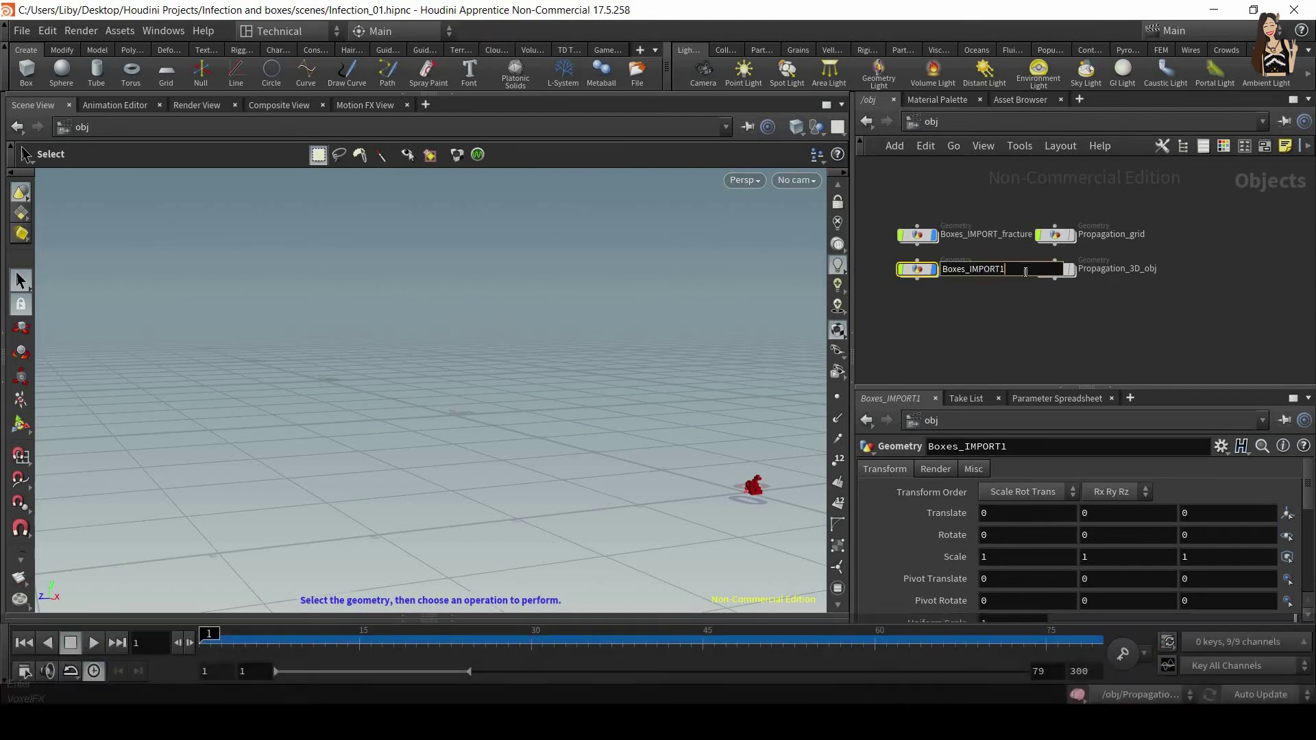
{"action": "key", "text": "BackSpace"}
{"action": "type", "text": "_anim"}
{"action": "key", "text": "Return"}
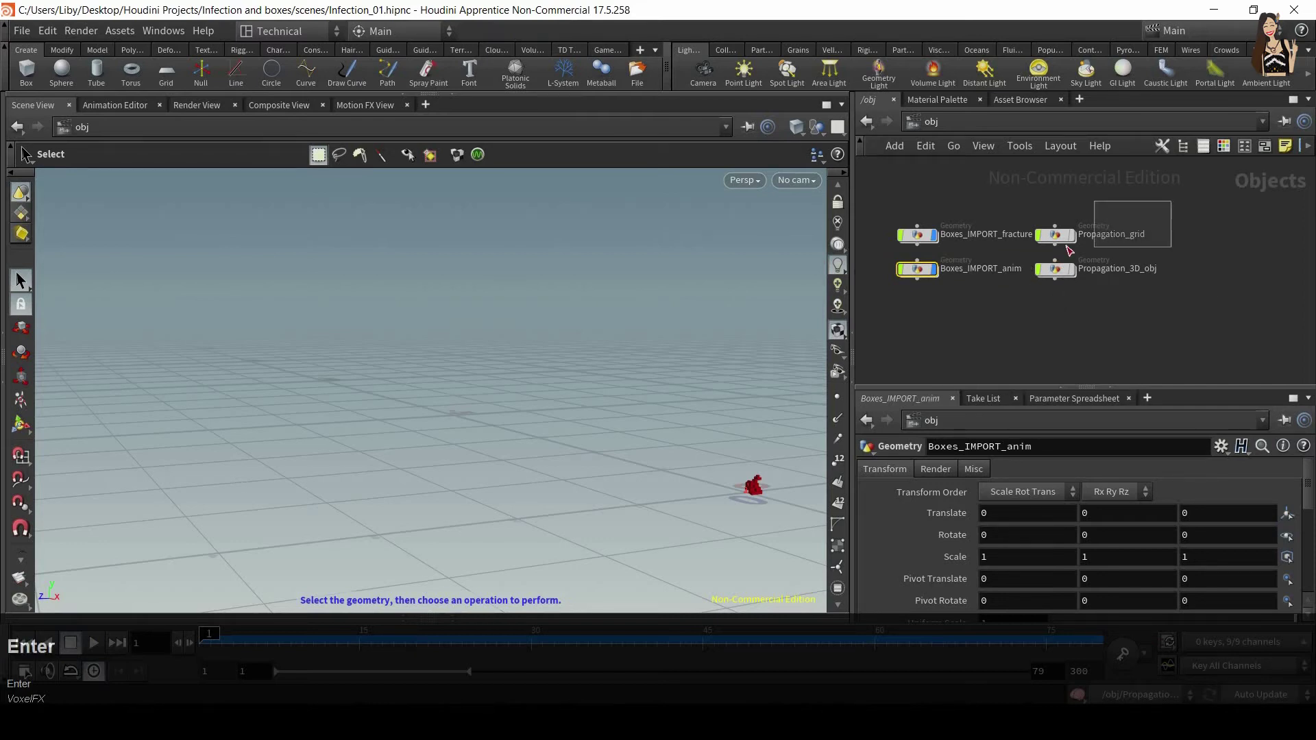
Move Propagation_grid and Propagation_3D_obj together farther away from the two Boxes_IMPORT nodes
{"action": "left_click_drag", "start_coordinate": [1066, 246], "coordinate": [1038, 299]}
{"action": "left_click_drag", "start_coordinate": [1055, 235], "coordinate": [1179, 230]}
{"action": "left_click", "coordinate": [991, 210]}
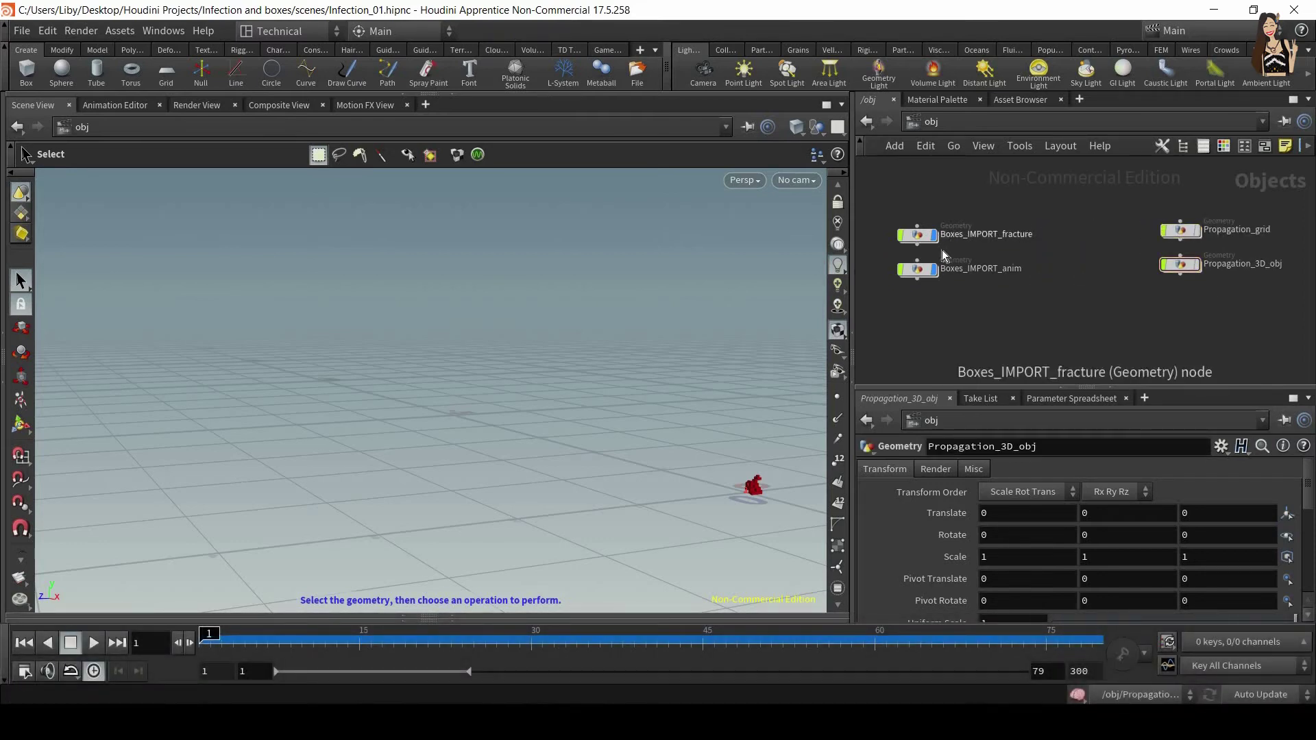
Scrub the timeline to frame 63 to review the imported box animation
{"action": "left_click_drag", "start_coordinate": [346, 647], "coordinate": [198, 588]}
{"action": "left_click_drag", "start_coordinate": [990, 207], "coordinate": [902, 243]}
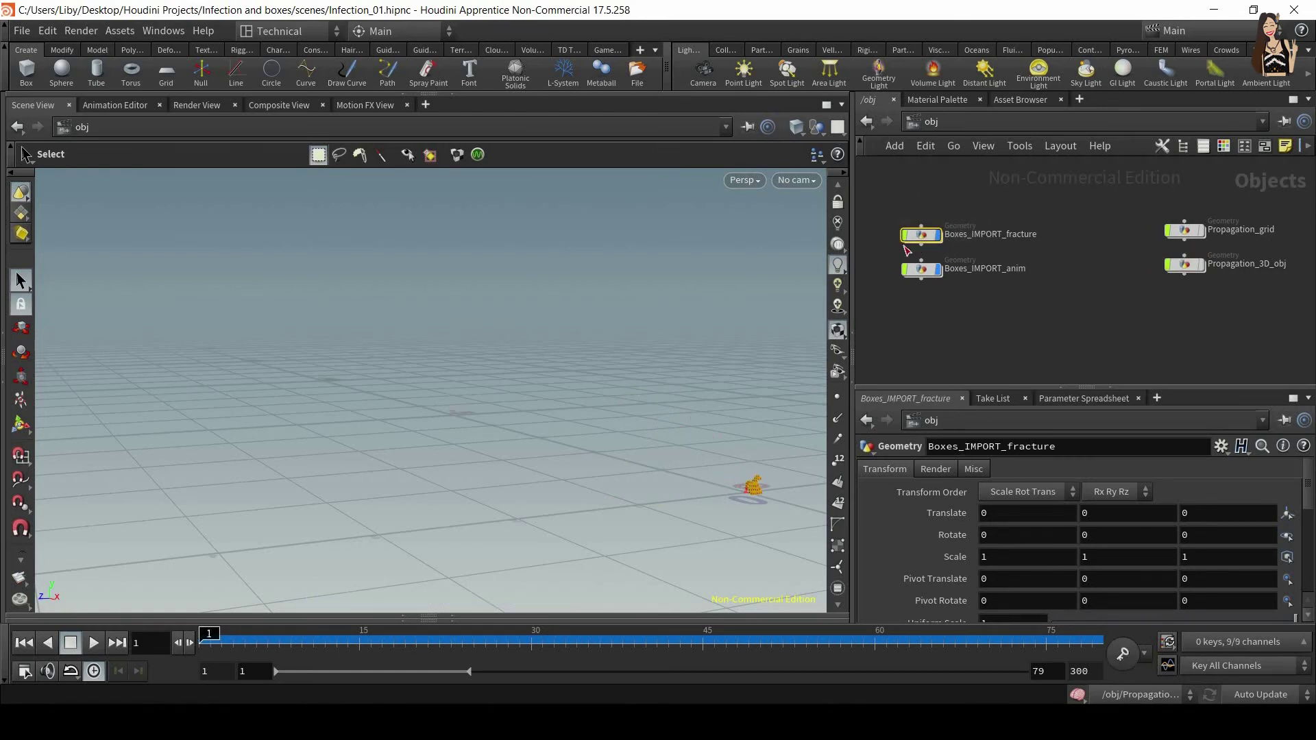
{"action": "left_click_drag", "start_coordinate": [998, 187], "coordinate": [1022, 306]}
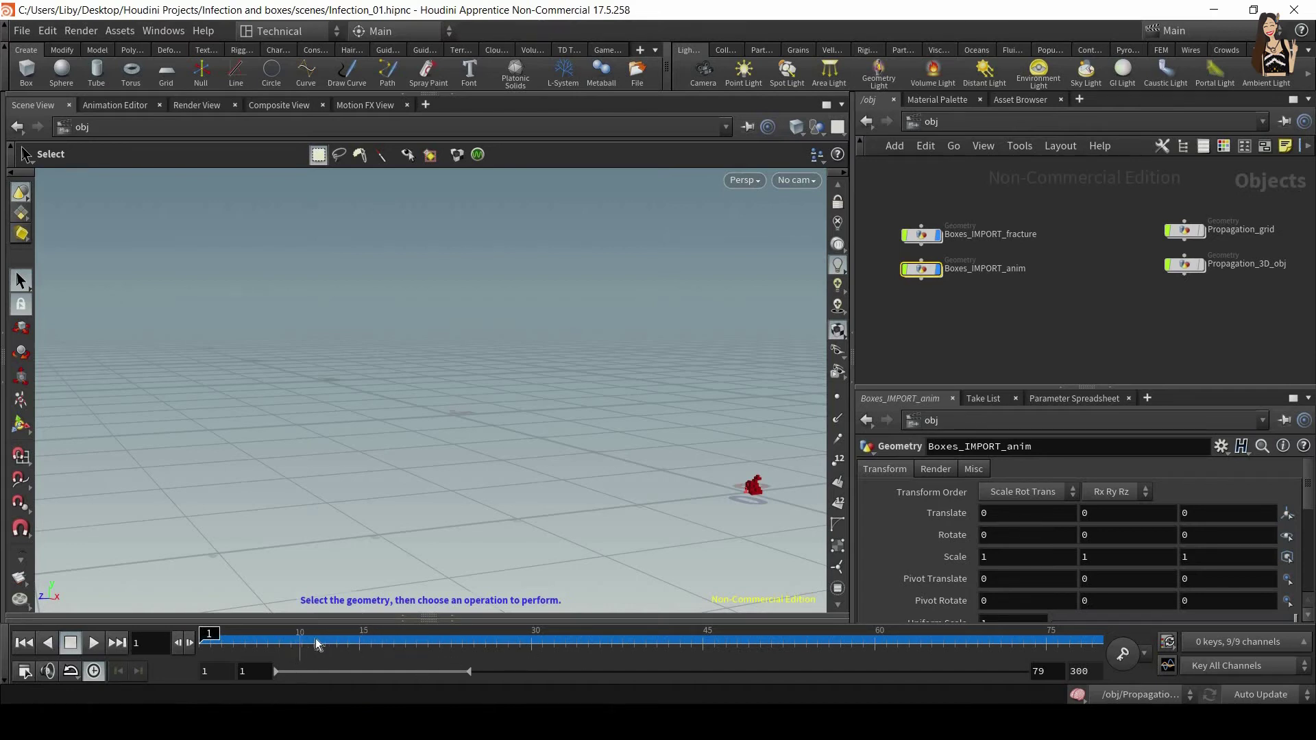
{"action": "left_click", "coordinate": [542, 642]}
{"action": "left_click_drag", "start_coordinate": [737, 643], "coordinate": [913, 665]}
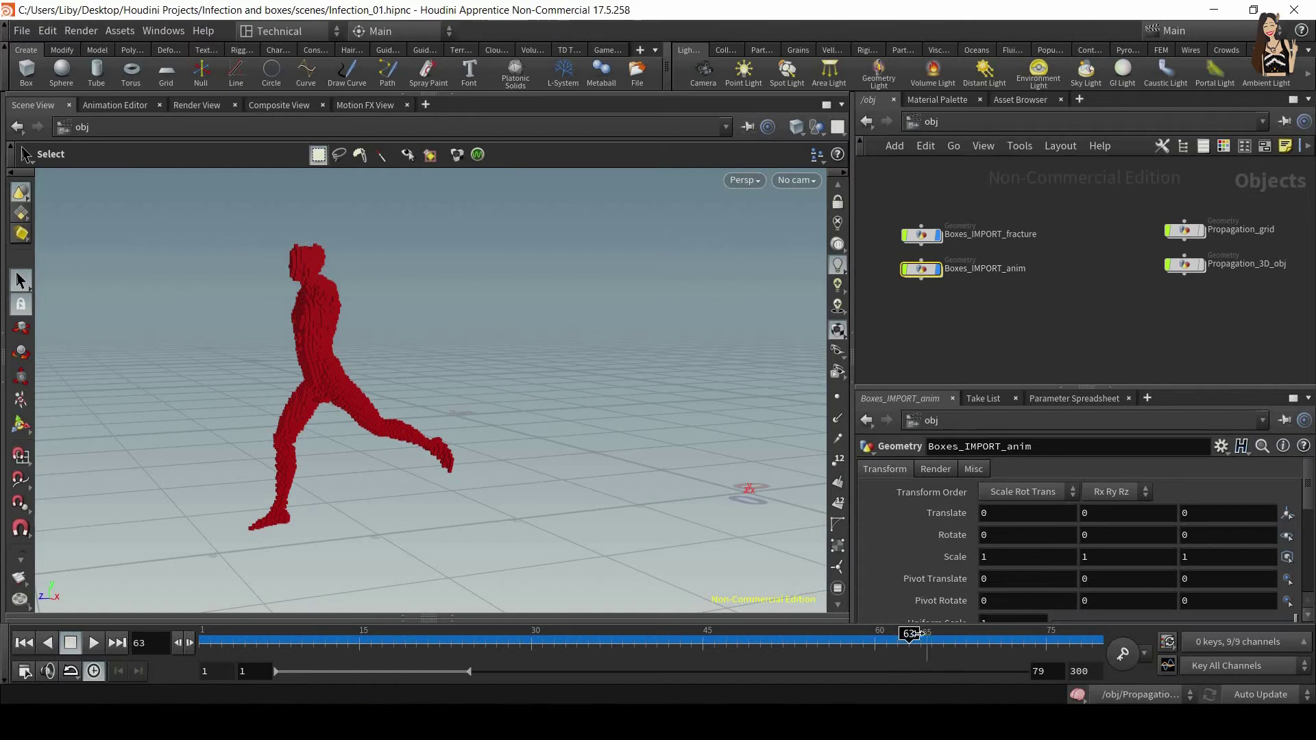
Turn Boxes_IMPORT_fracture into RBD Glued Objects using the Rigid Bodies tools
{"action": "left_click", "coordinate": [959, 236]}
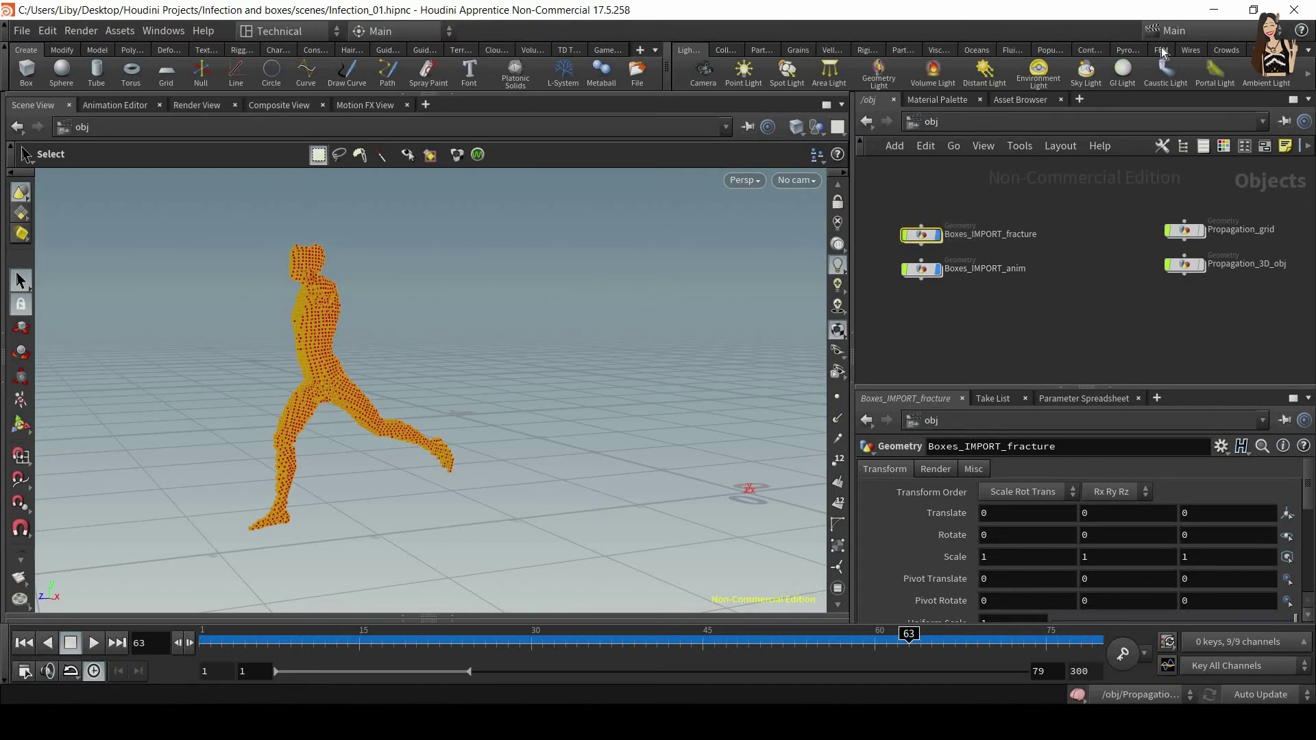
{"action": "left_click", "coordinate": [868, 50]}
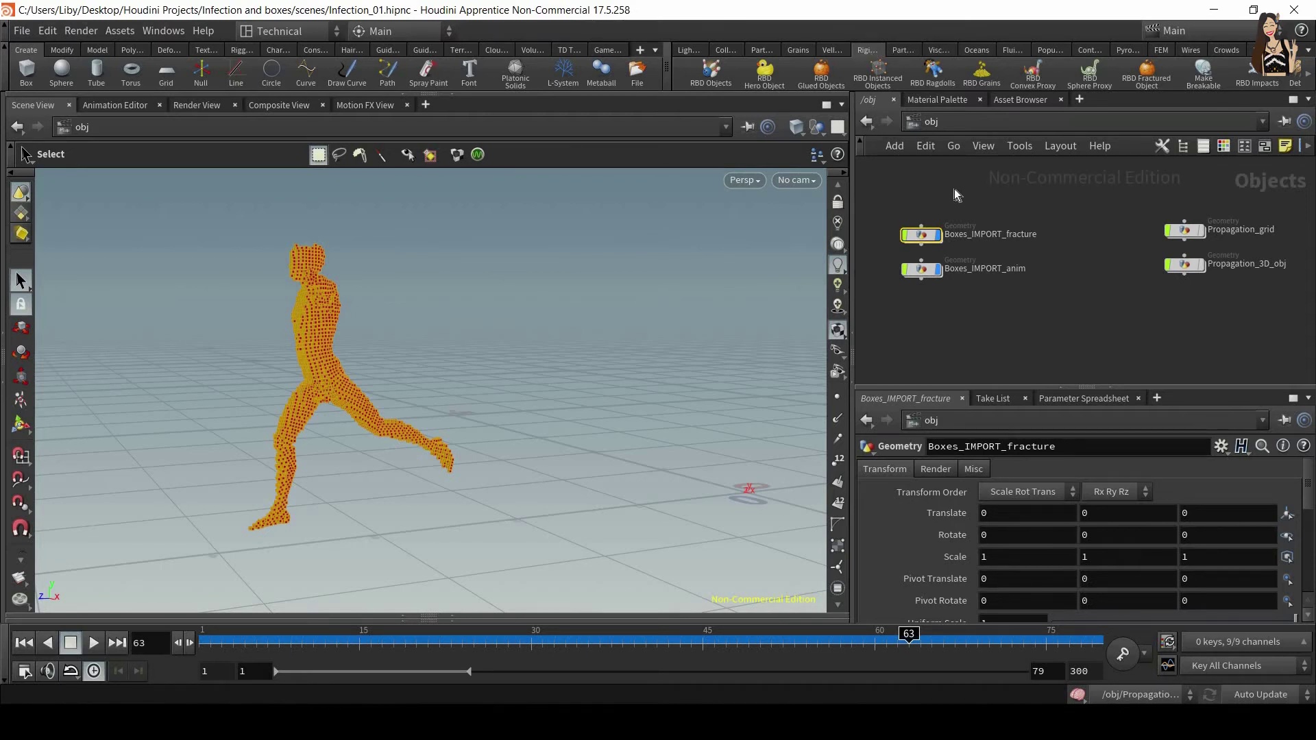
{"action": "left_click_drag", "start_coordinate": [955, 188], "coordinate": [890, 244]}
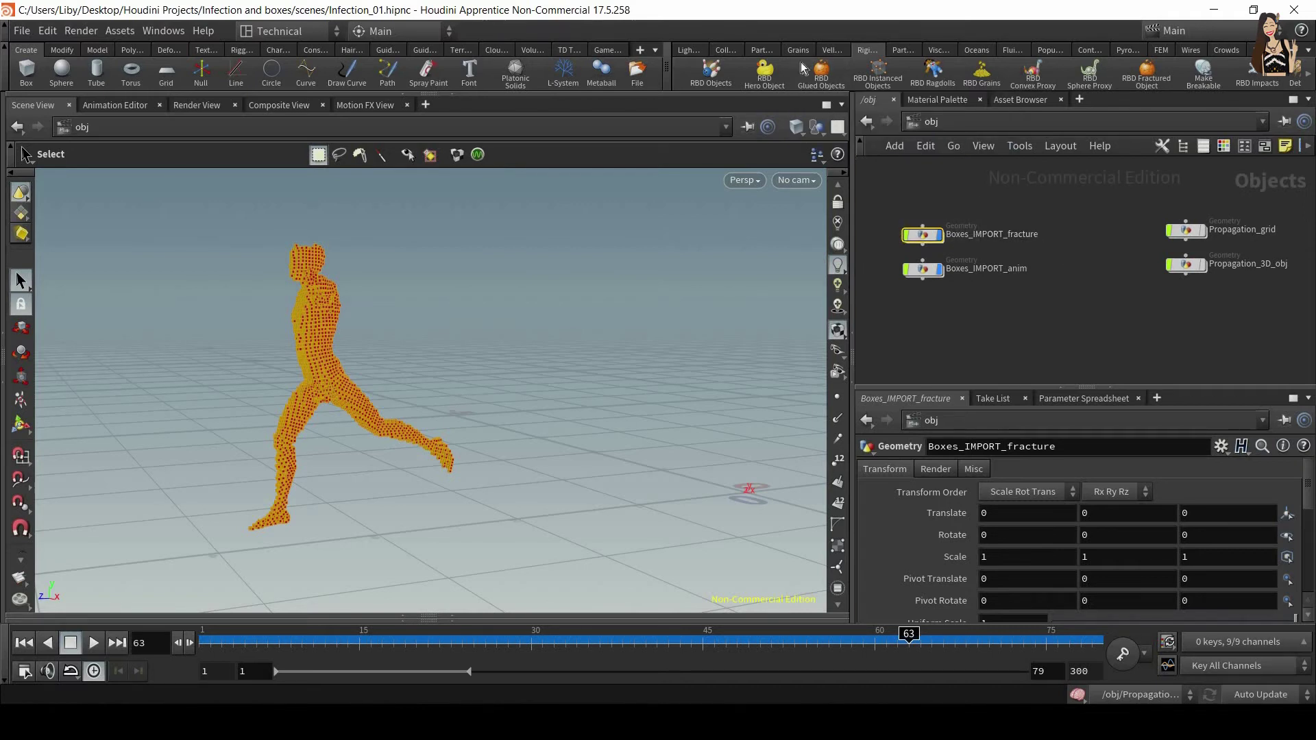
{"action": "left_click", "coordinate": [827, 84]}
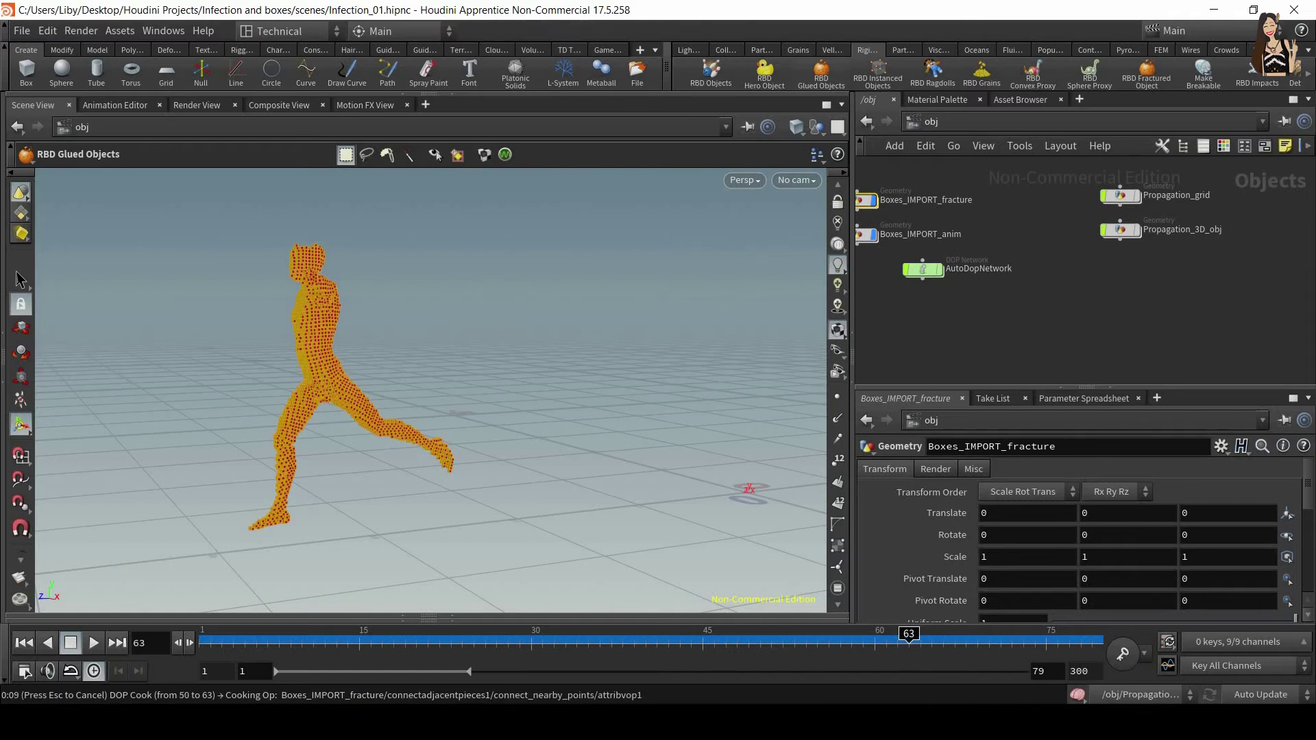
Cancel the simulation cook, rewind to frame 1 and return from AutoDopNetwork to the object level
{"action": "key", "text": "Escape"}
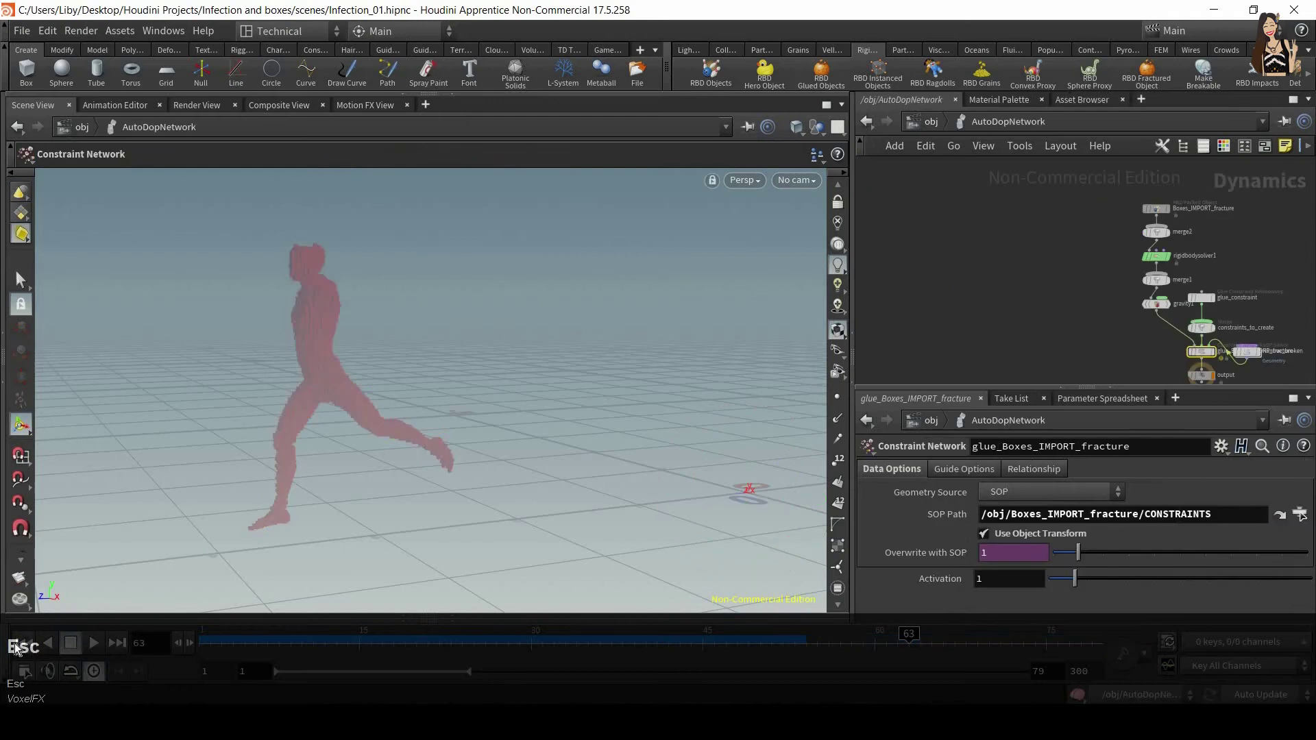
{"action": "left_click", "coordinate": [23, 642]}
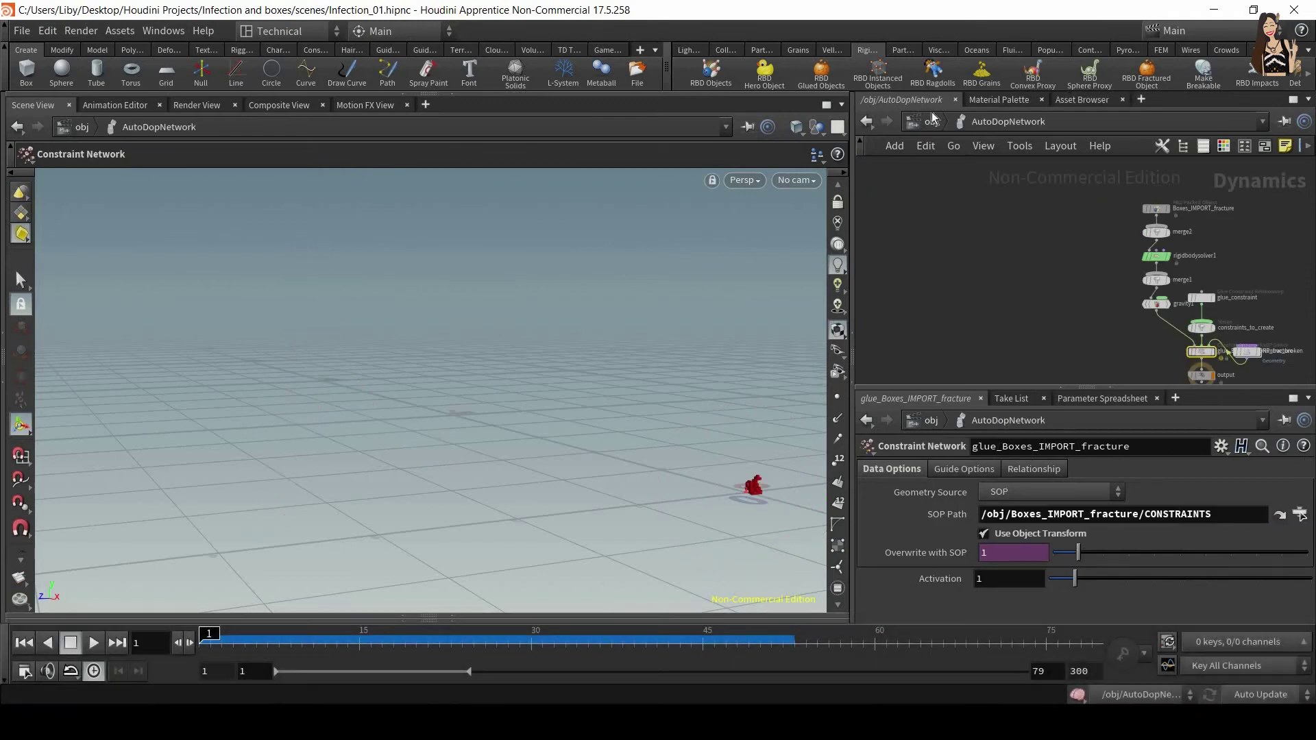
{"action": "left_click", "coordinate": [929, 122]}
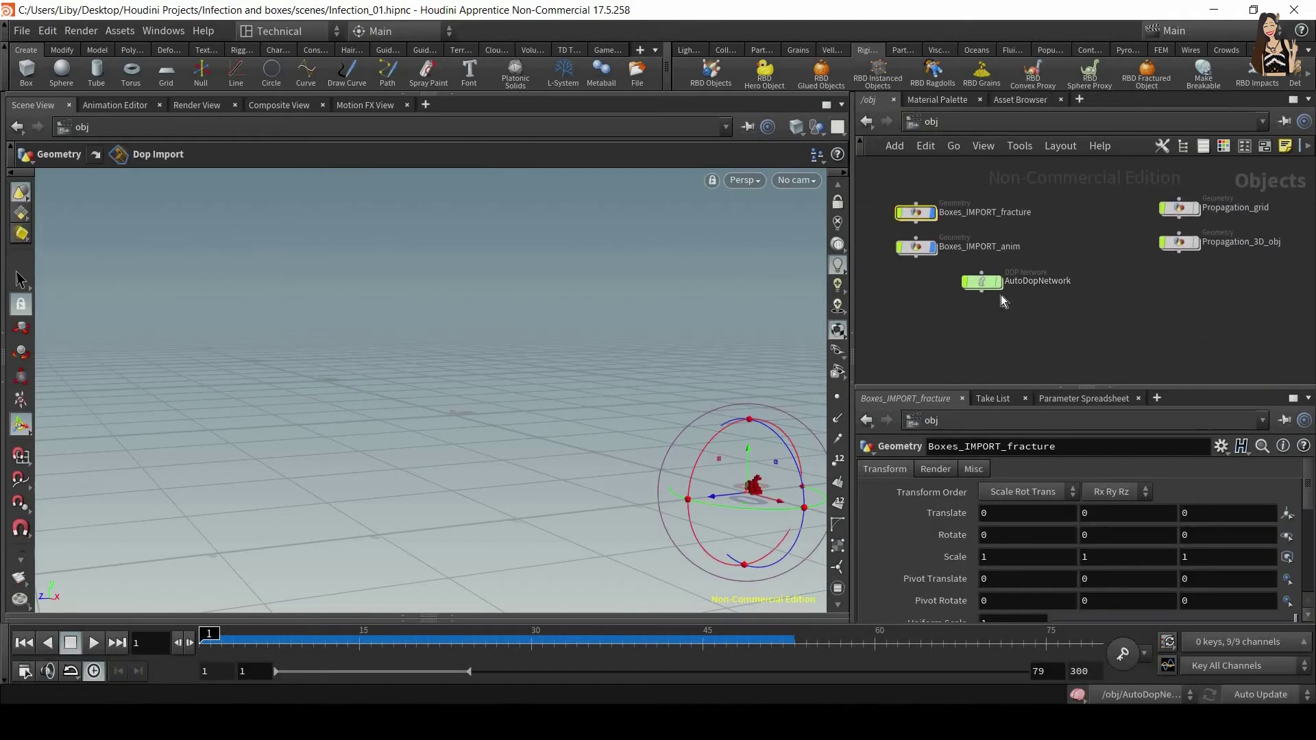
Move the AutoDopNetwork node up beside Boxes_IMPORT_fracture and select it
{"action": "left_click_drag", "start_coordinate": [1001, 294], "coordinate": [1081, 227]}
{"action": "scroll", "coordinate": [1037, 207], "scroll_direction": "up", "scroll_amount": 3}
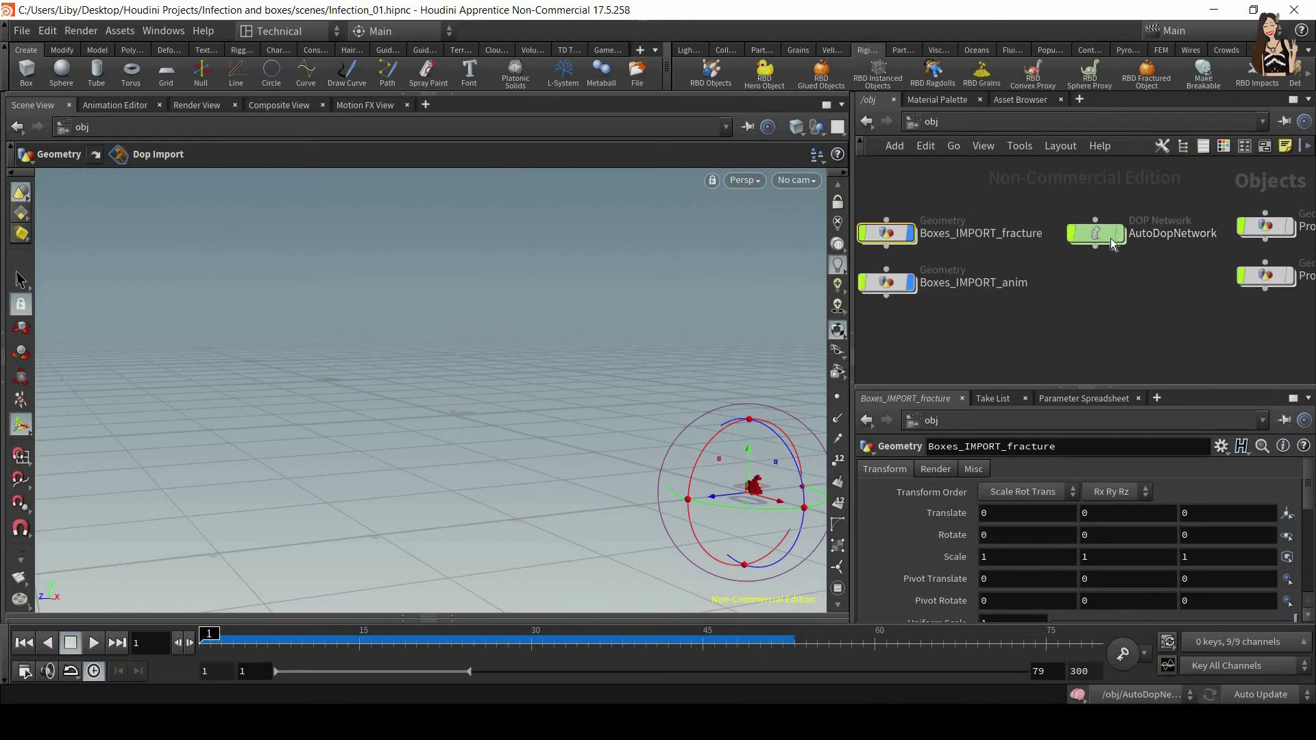
{"action": "left_click", "coordinate": [1081, 237]}
{"action": "mouse_move", "coordinate": [914, 287]}
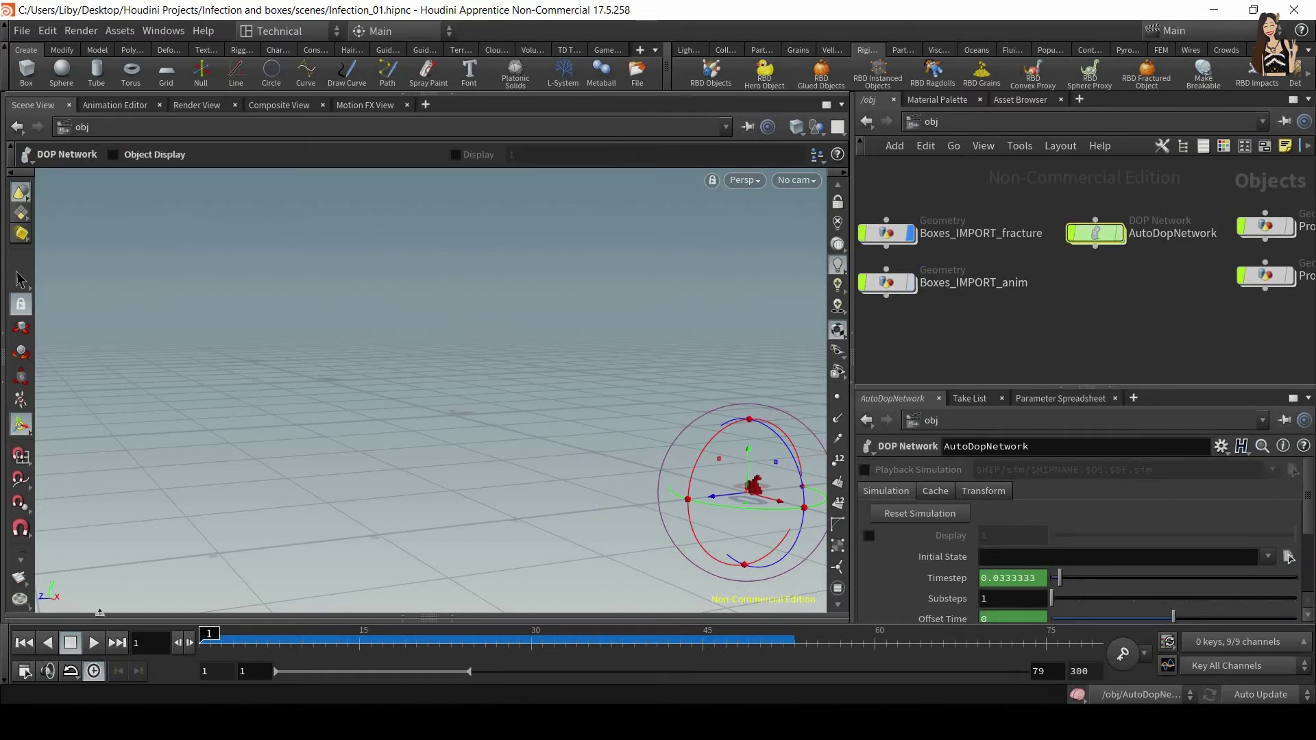
Play the glued box simulation to watch the pieces fall and rewind to frame 1
{"action": "left_click", "coordinate": [93, 642]}
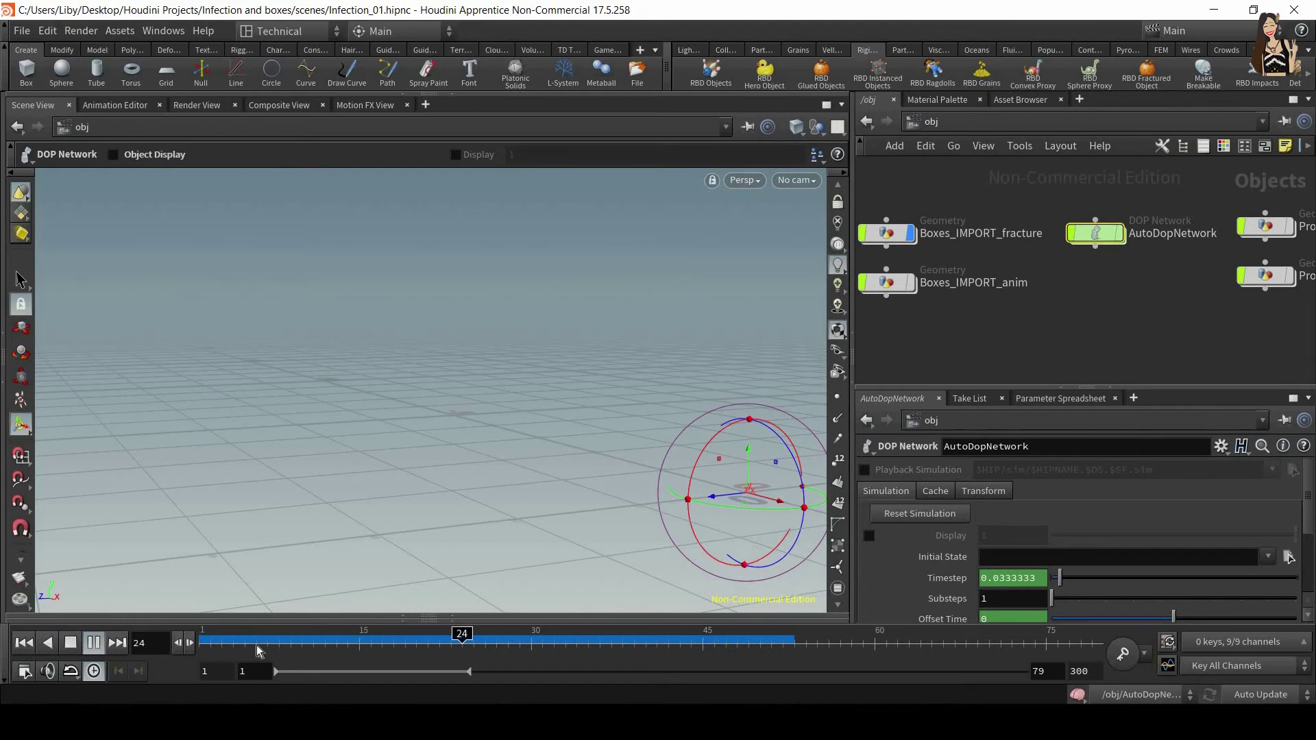
{"action": "left_click_drag", "start_coordinate": [403, 642], "coordinate": [204, 643]}
{"action": "right_click_drag", "start_coordinate": [622, 350], "coordinate": [510, 491], "text": "alt"}
{"action": "left_click", "coordinate": [93, 642]}
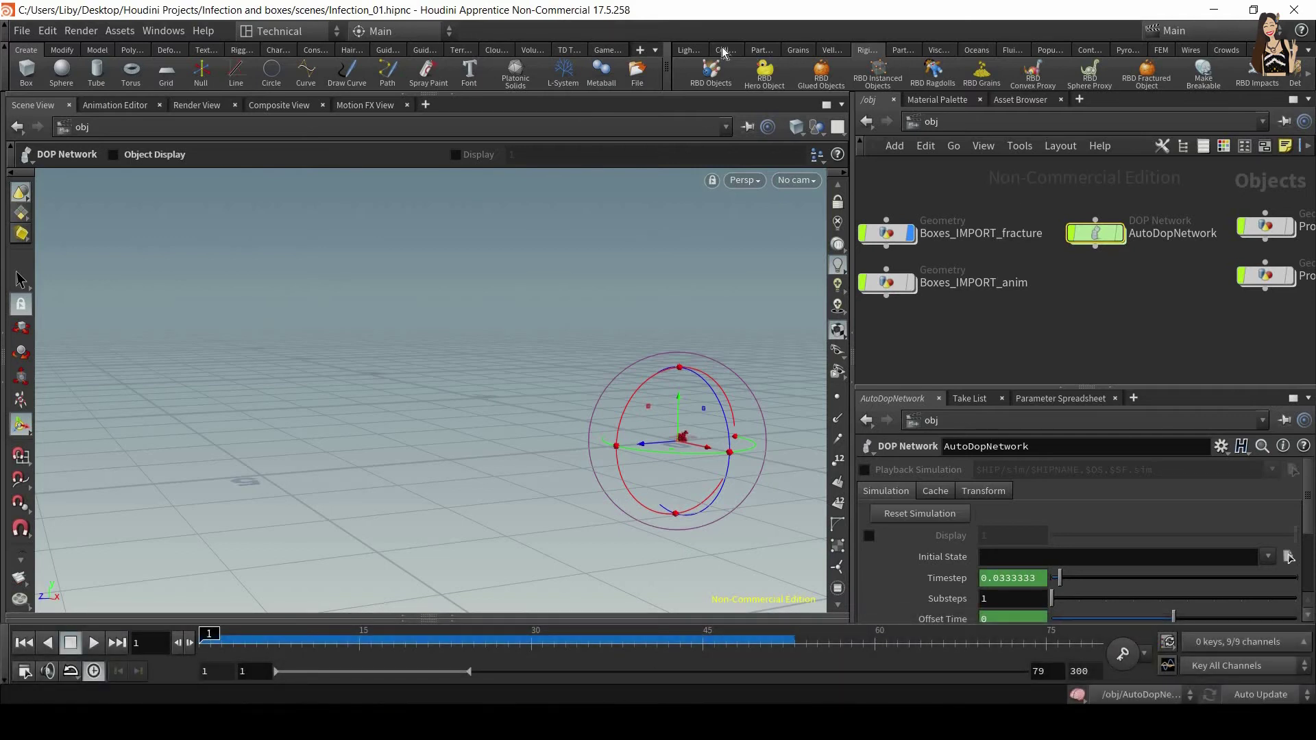
Add a Ground Plane collision object and place its node directly below AutoDopNetwork
{"action": "left_click", "coordinate": [724, 51]}
{"action": "left_click", "coordinate": [864, 70]}
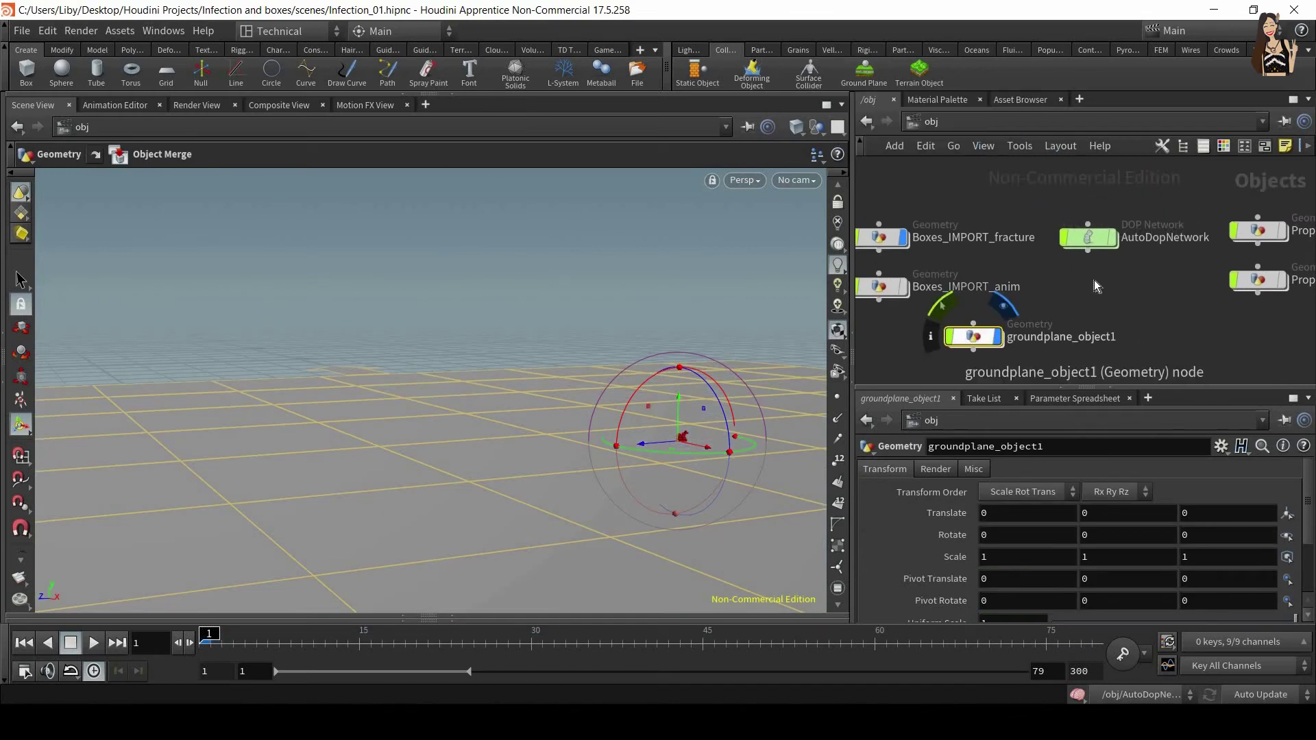
{"action": "left_click_drag", "start_coordinate": [977, 334], "coordinate": [1091, 278]}
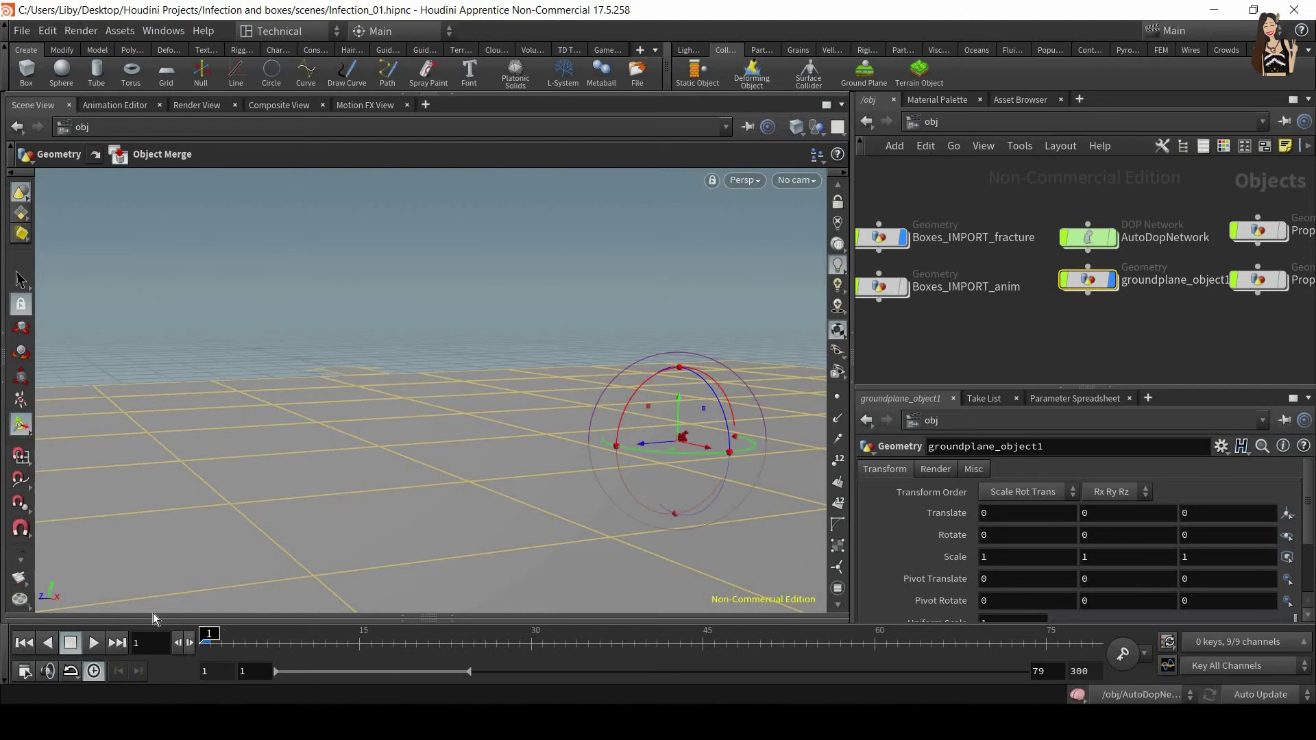
Play the simulation with the ground plane in place and return to frame 1
{"action": "left_click", "coordinate": [94, 640]}
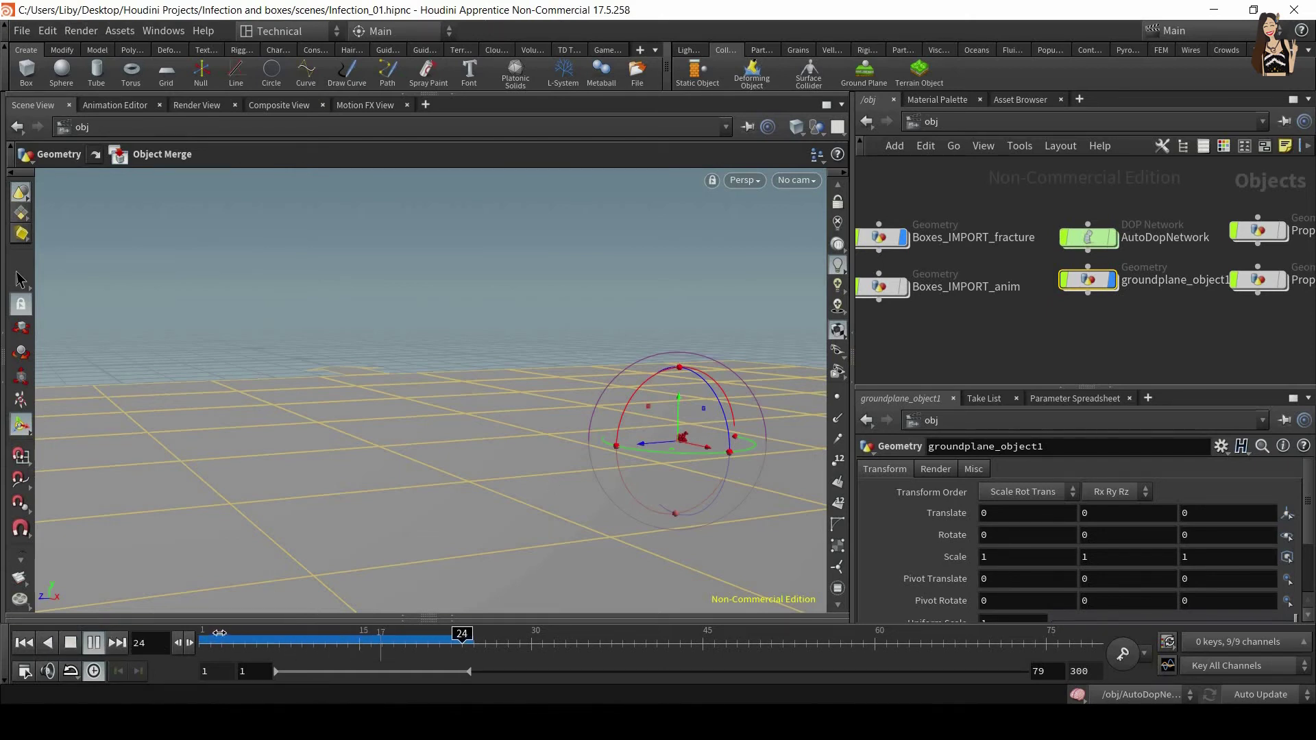
{"action": "left_click", "coordinate": [206, 635]}
{"action": "right_click_drag", "start_coordinate": [743, 379], "coordinate": [134, 648], "text": "alt"}
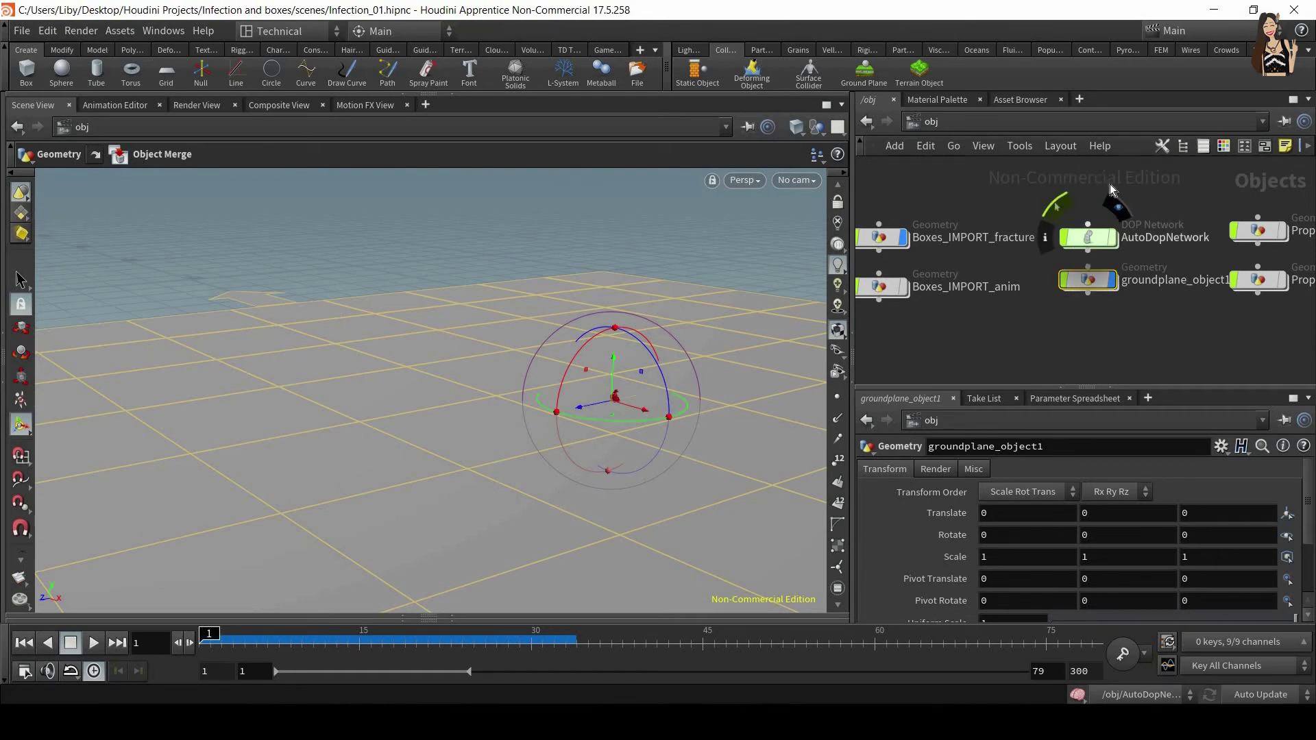
Enter AutoDopNetwork, lay out its nodes neatly and frame the whole network
{"action": "left_click", "coordinate": [1080, 240]}
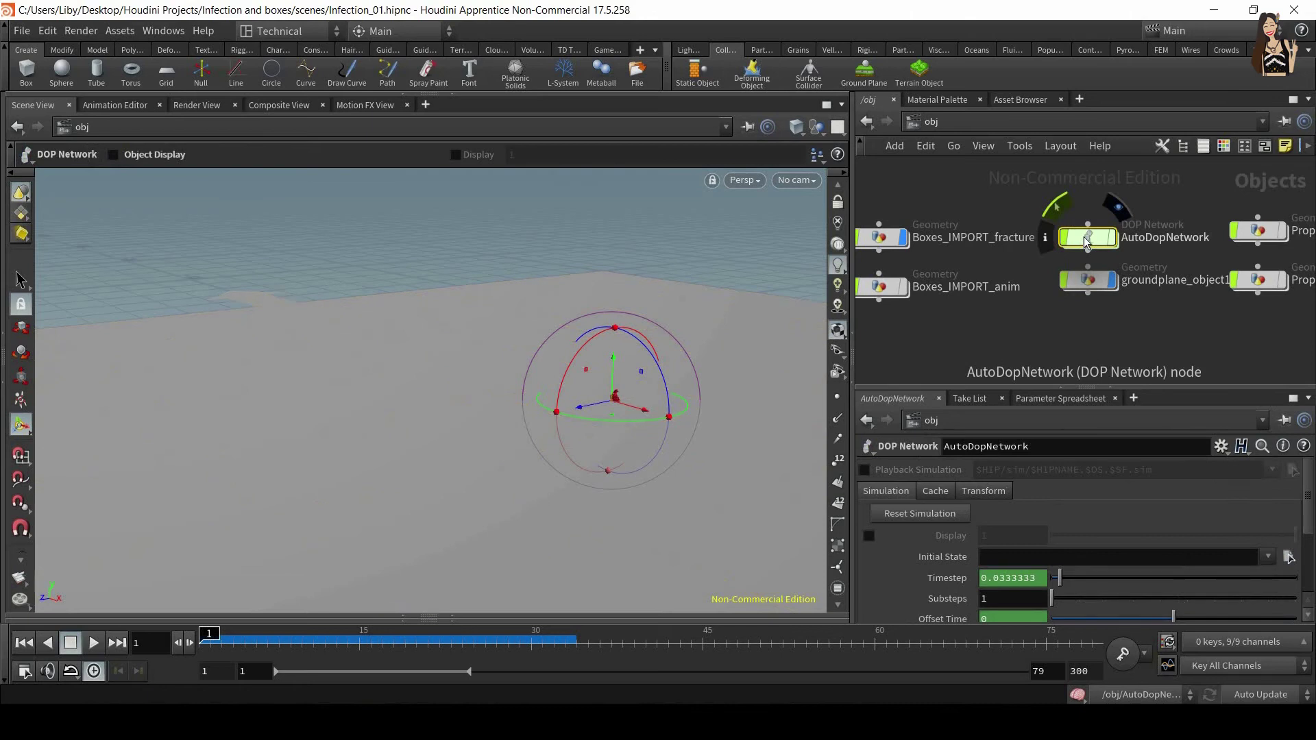
{"action": "double_click", "coordinate": [1084, 240]}
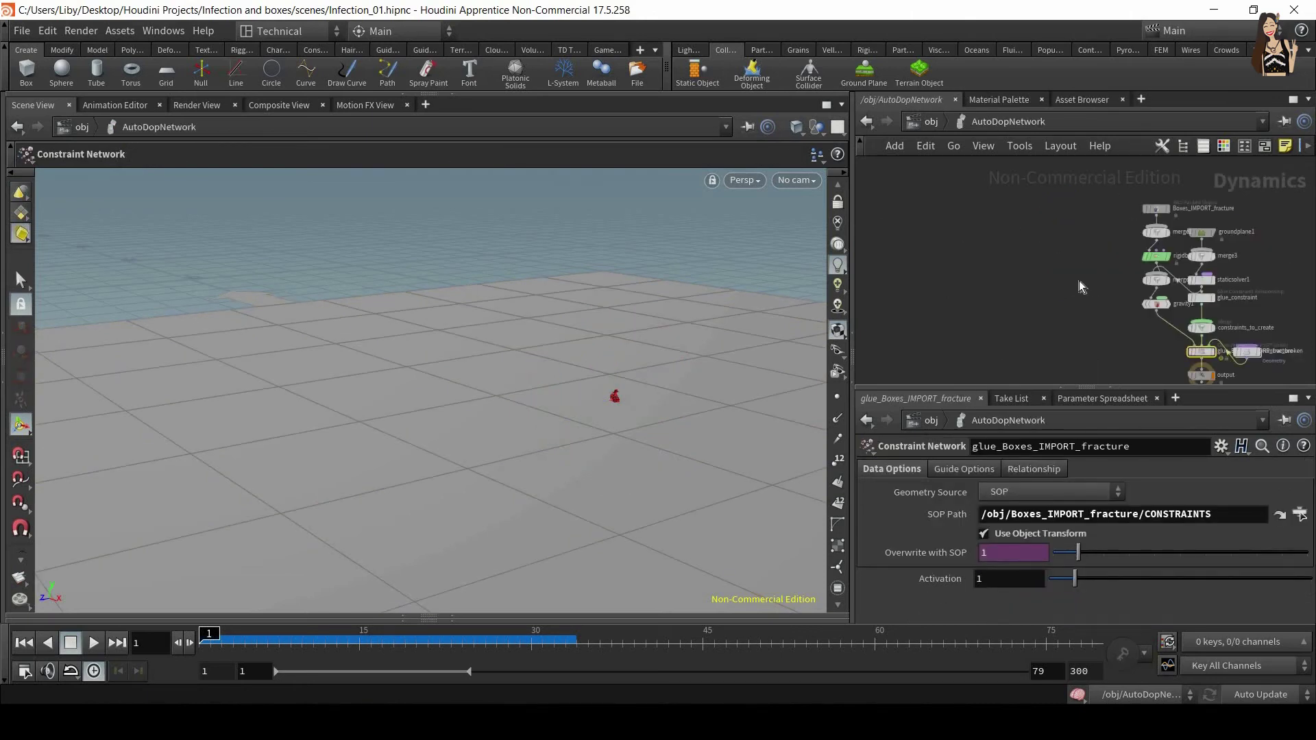
{"action": "key", "text": "h"}
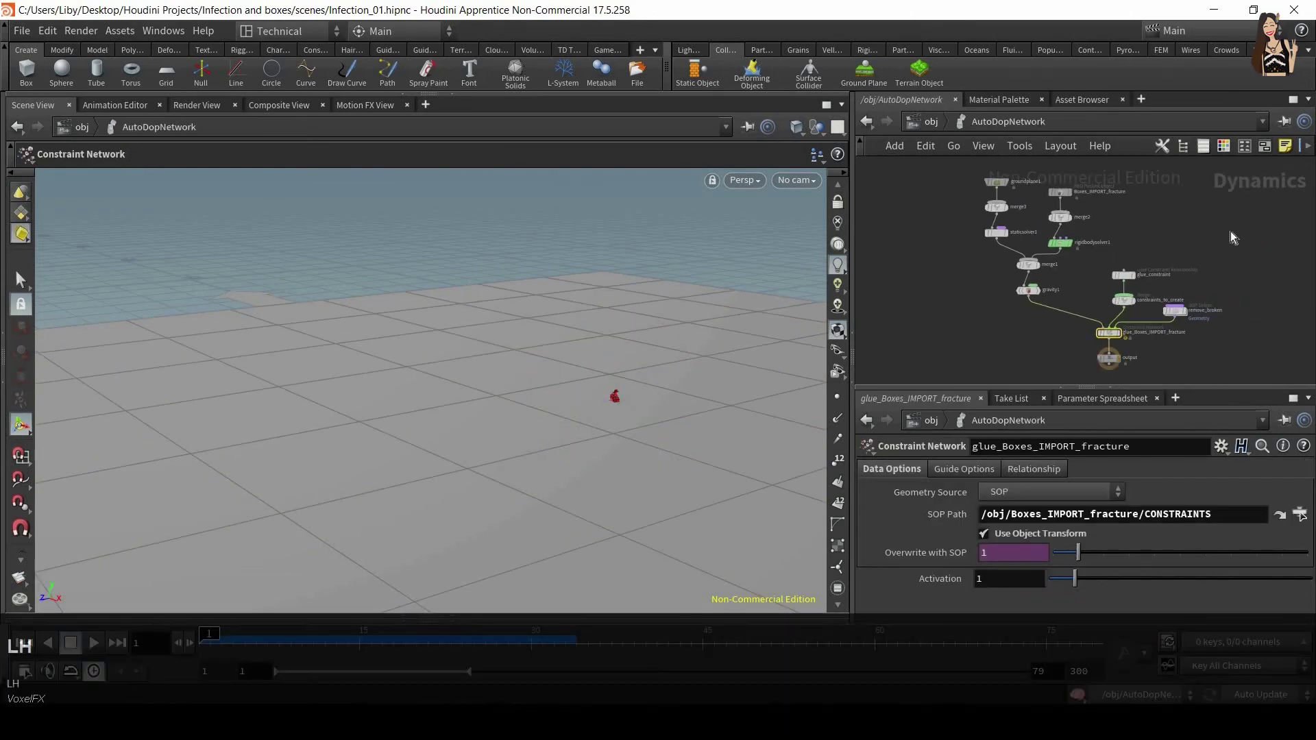
Set the Initial Object Type of the Boxes_IMPORT_fracture RBD Packed Object to Create Deforming Active Objects
{"action": "left_click", "coordinate": [1060, 192]}
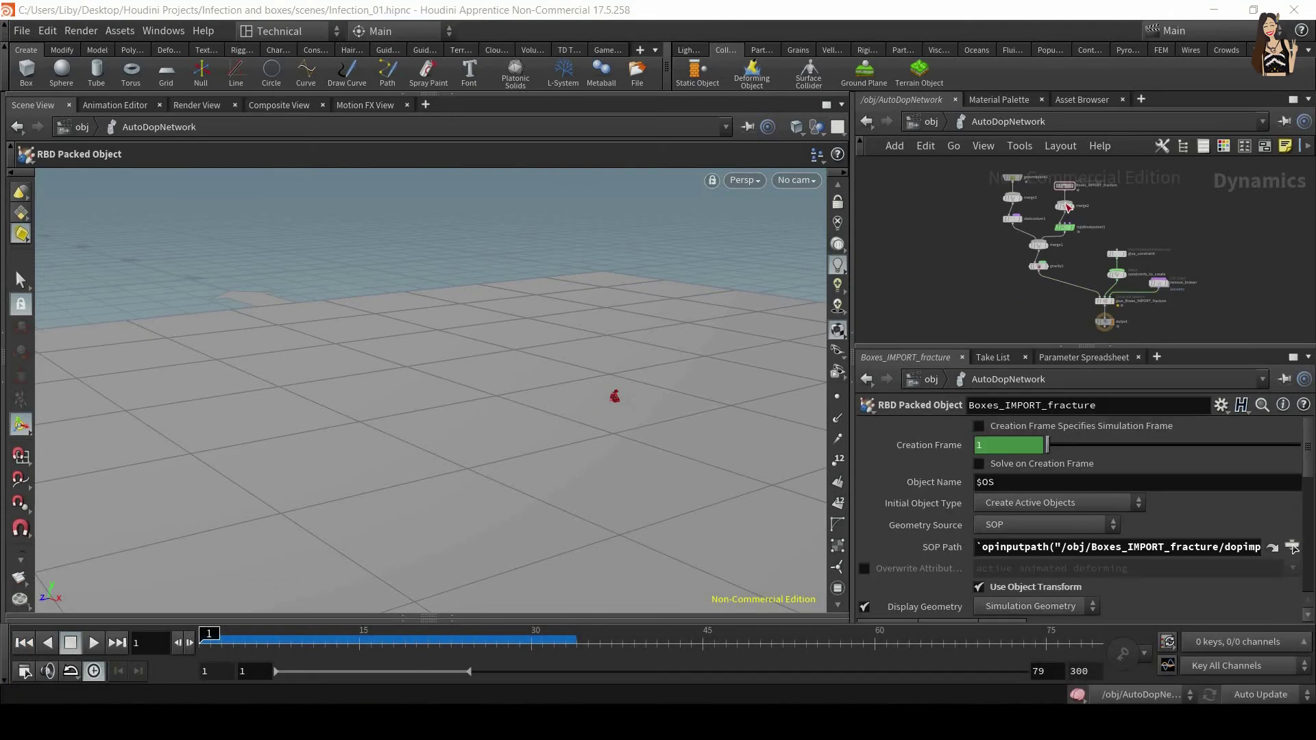
{"action": "scroll", "coordinate": [1132, 194], "scroll_direction": "up", "scroll_amount": 2}
{"action": "scroll", "coordinate": [1136, 188], "scroll_direction": "up", "scroll_amount": 1}
{"action": "middle_click_drag", "start_coordinate": [1118, 173], "coordinate": [1134, 231]}
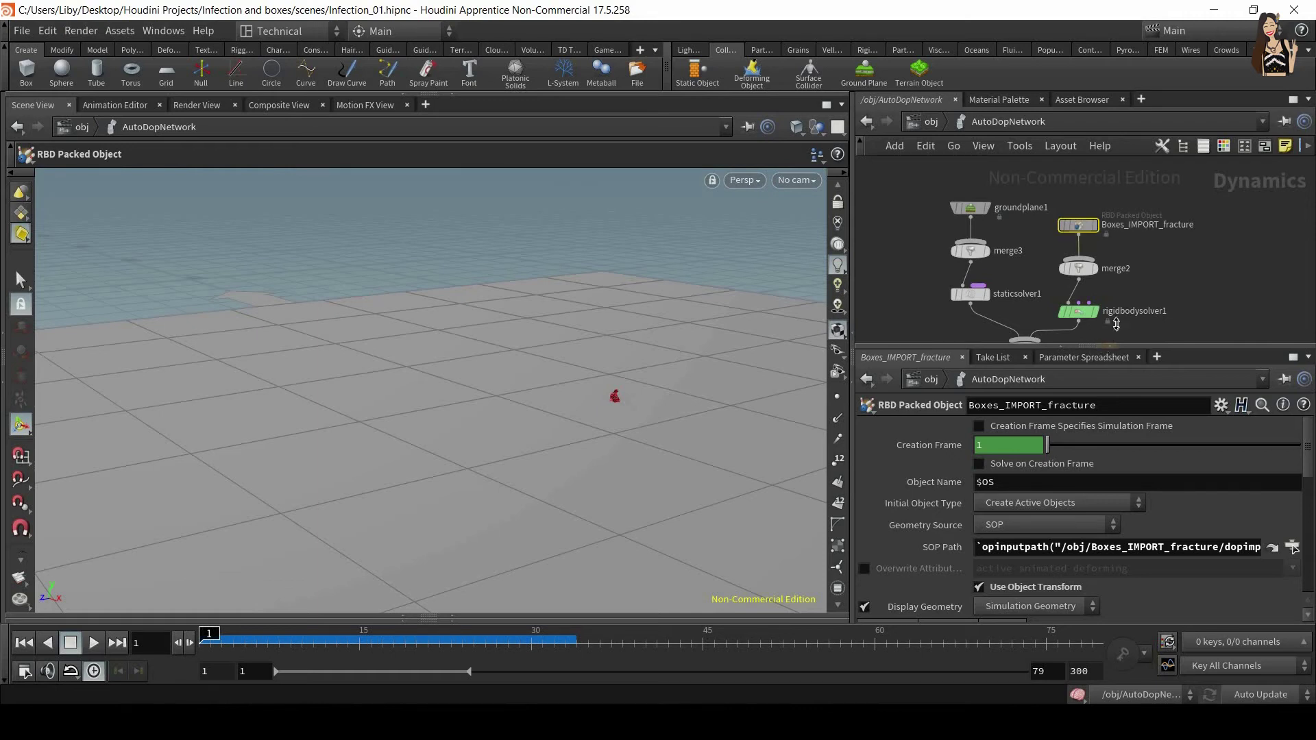
{"action": "left_click_drag", "start_coordinate": [1116, 324], "coordinate": [1161, 198]}
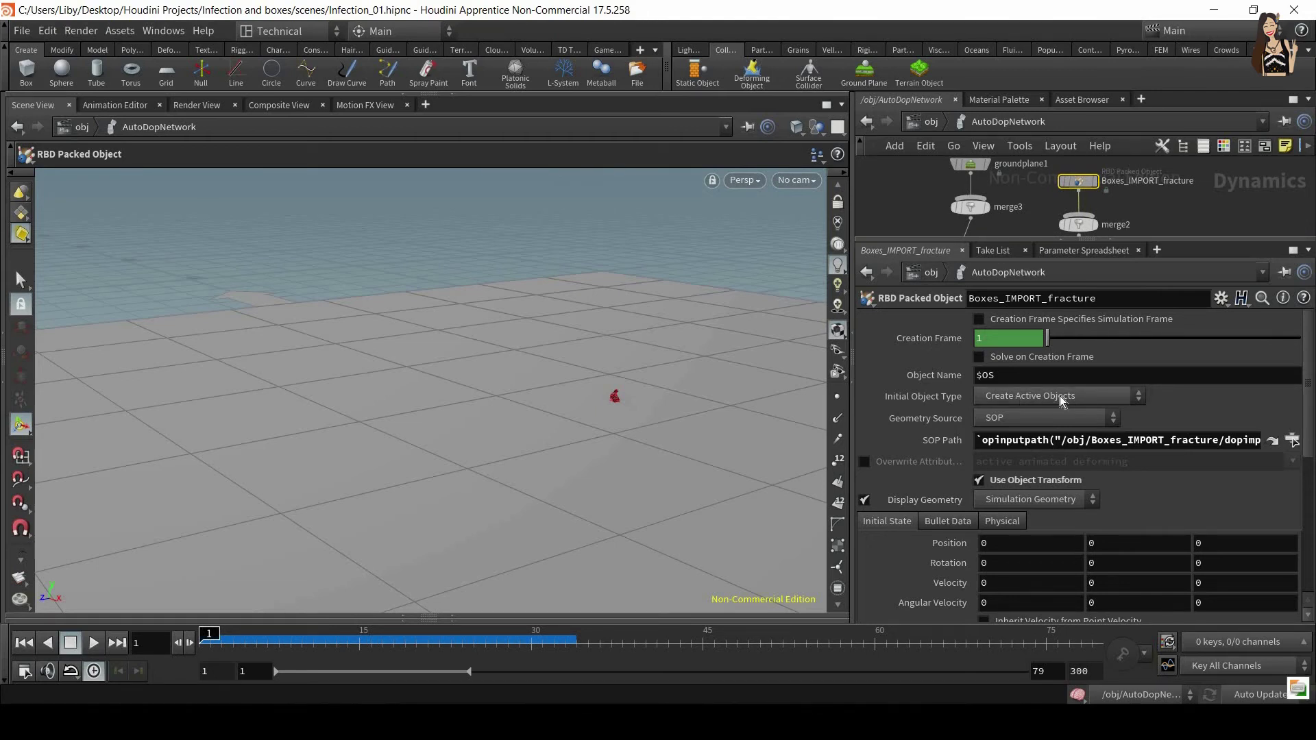
{"action": "left_click", "coordinate": [1024, 398]}
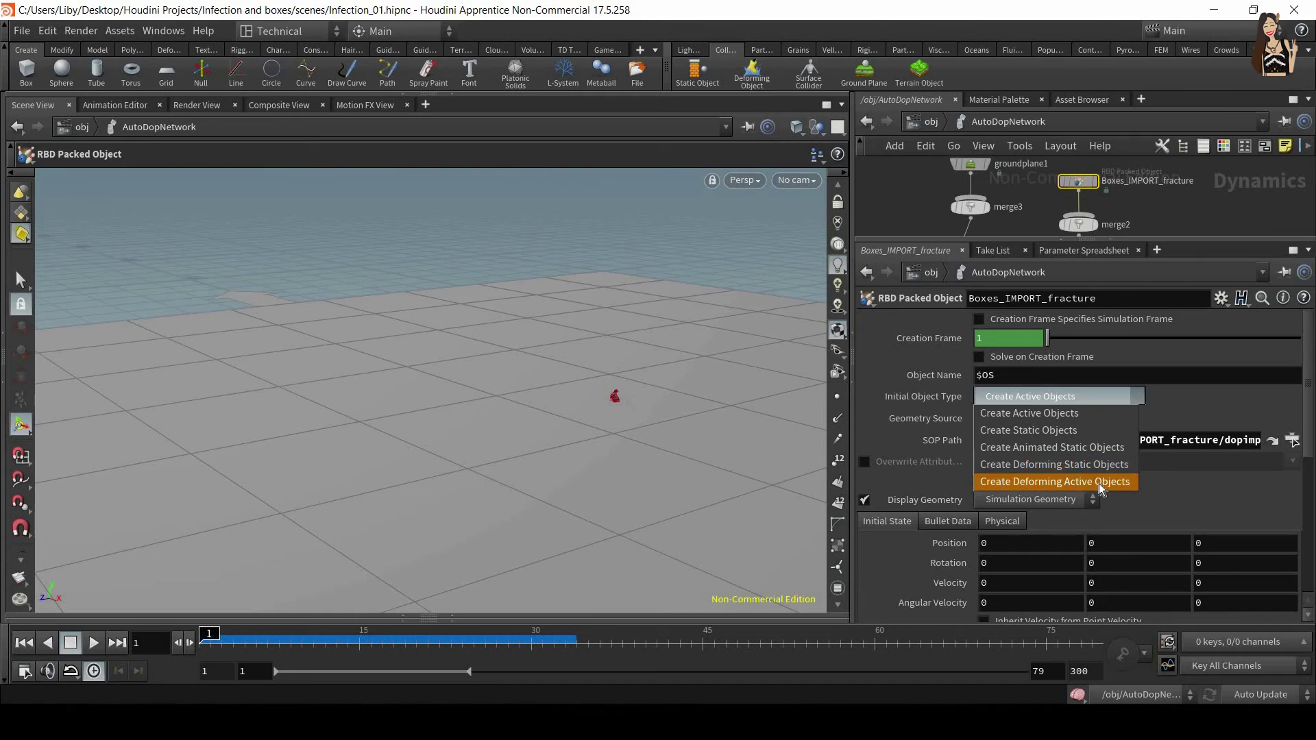
{"action": "left_click", "coordinate": [1099, 483]}
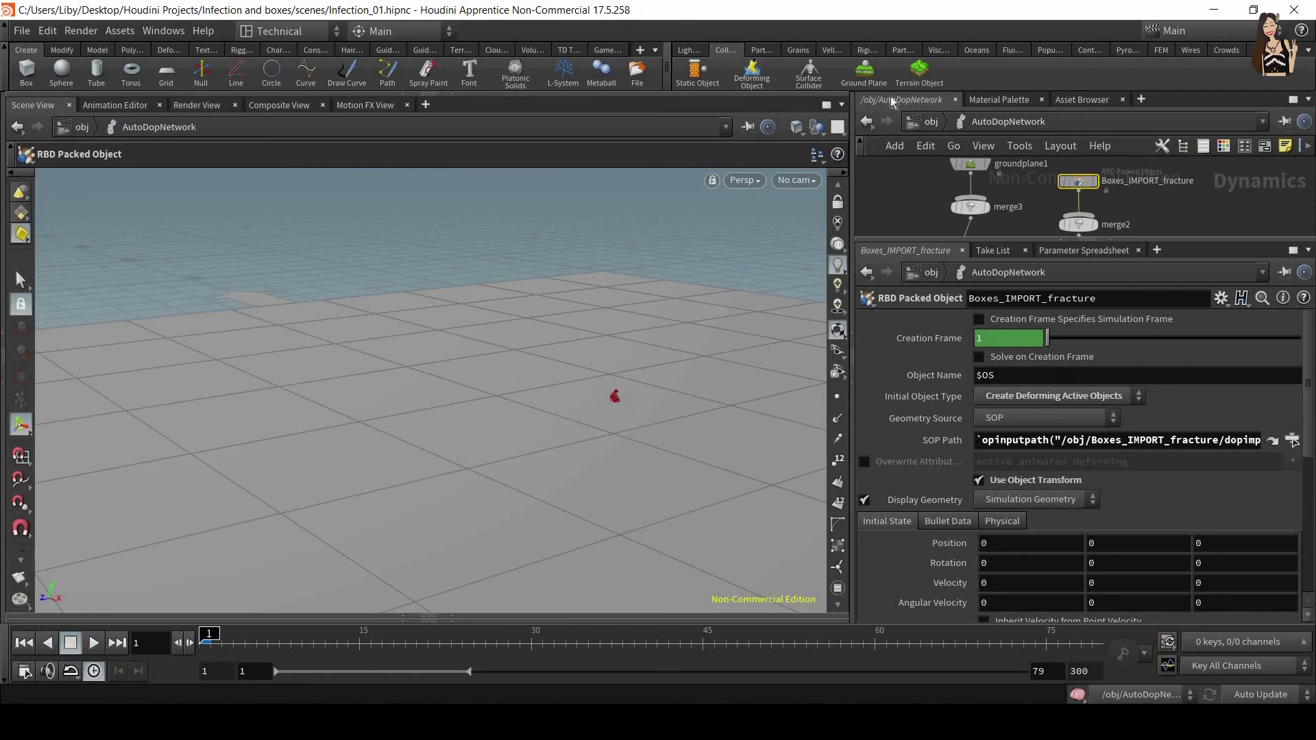
Return to the object level, play the simulation with deforming active objects and rewind to frame 1
{"action": "key", "text": "u"}
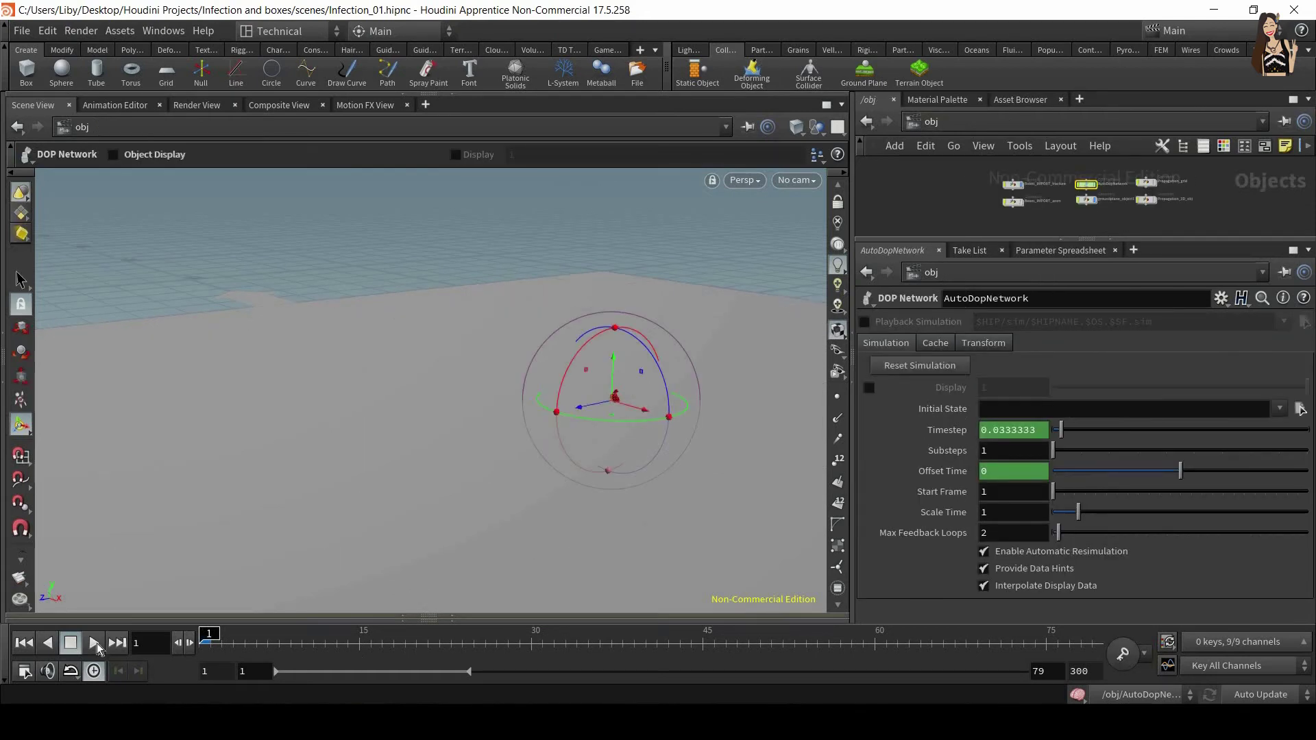
{"action": "left_click", "coordinate": [96, 644]}
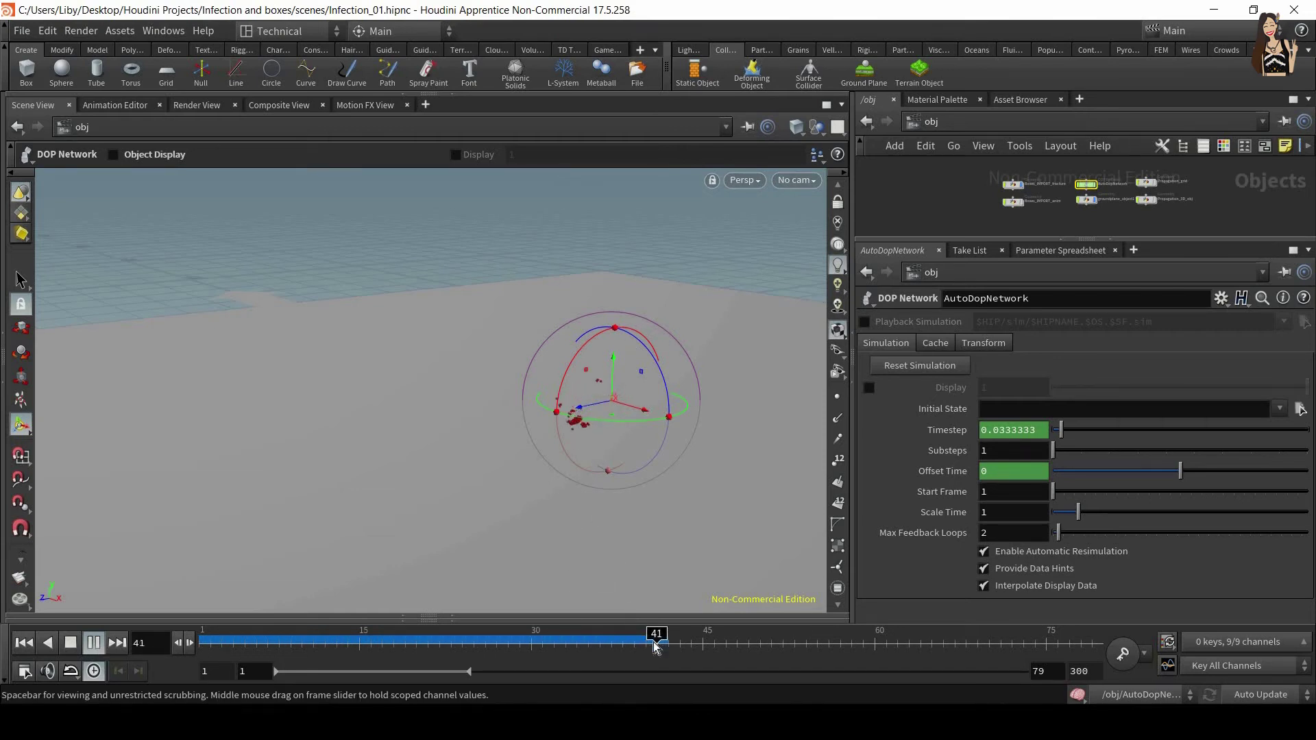
{"action": "left_click_drag", "start_coordinate": [564, 644], "coordinate": [204, 644]}
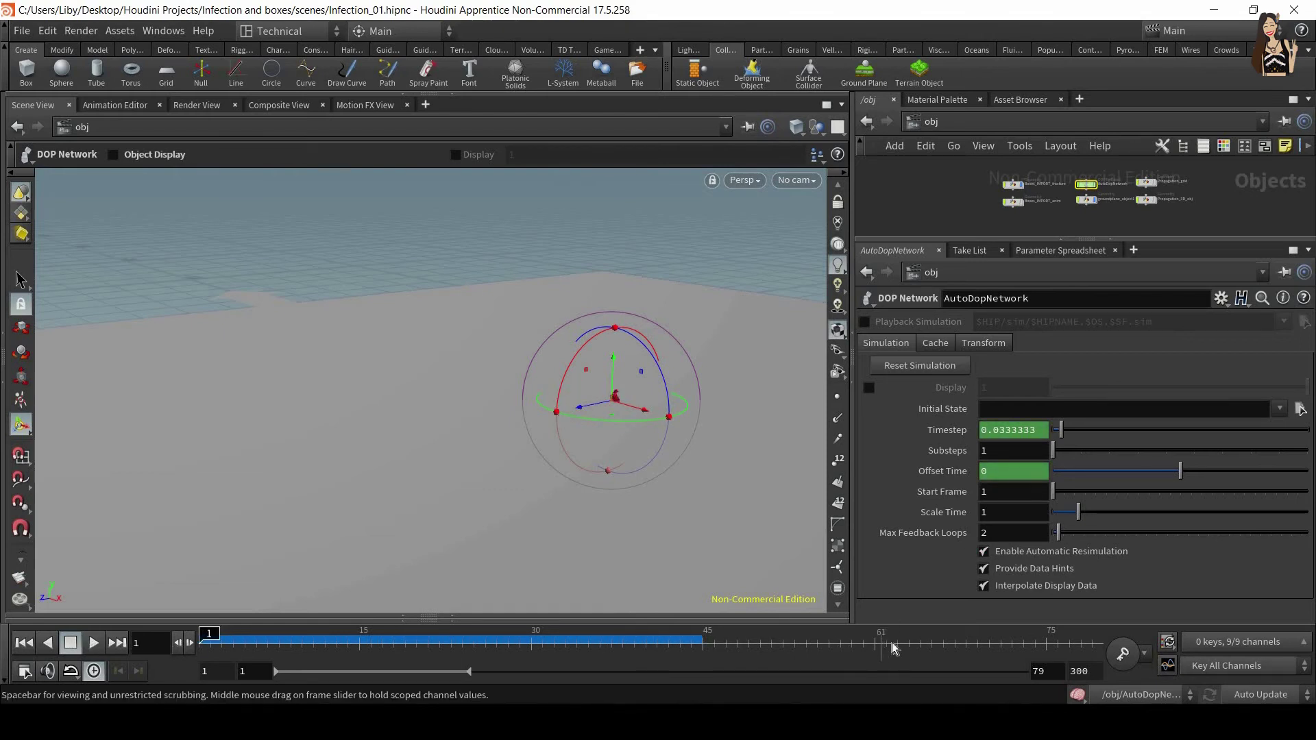
Set the Start Frame of AutoDopNetwork to 61
{"action": "key", "text": "h"}
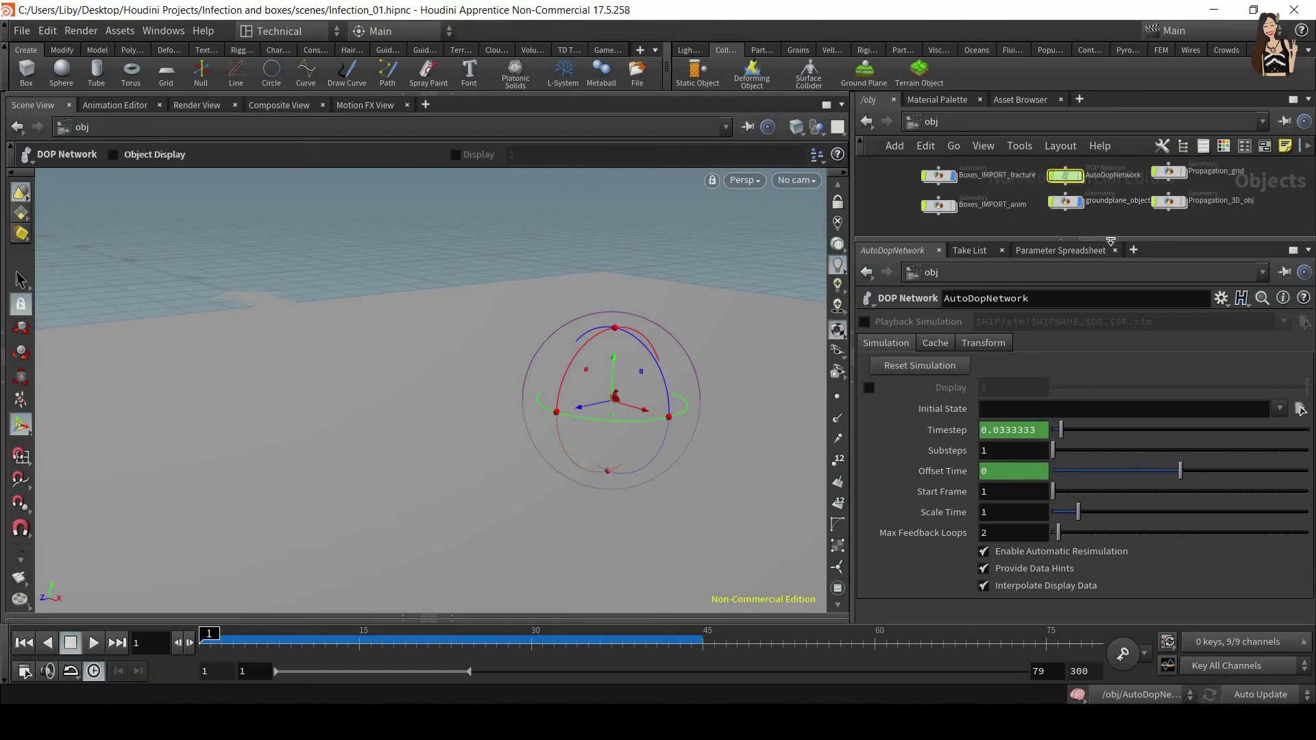
{"action": "left_click_drag", "start_coordinate": [1118, 296], "coordinate": [1118, 368]}
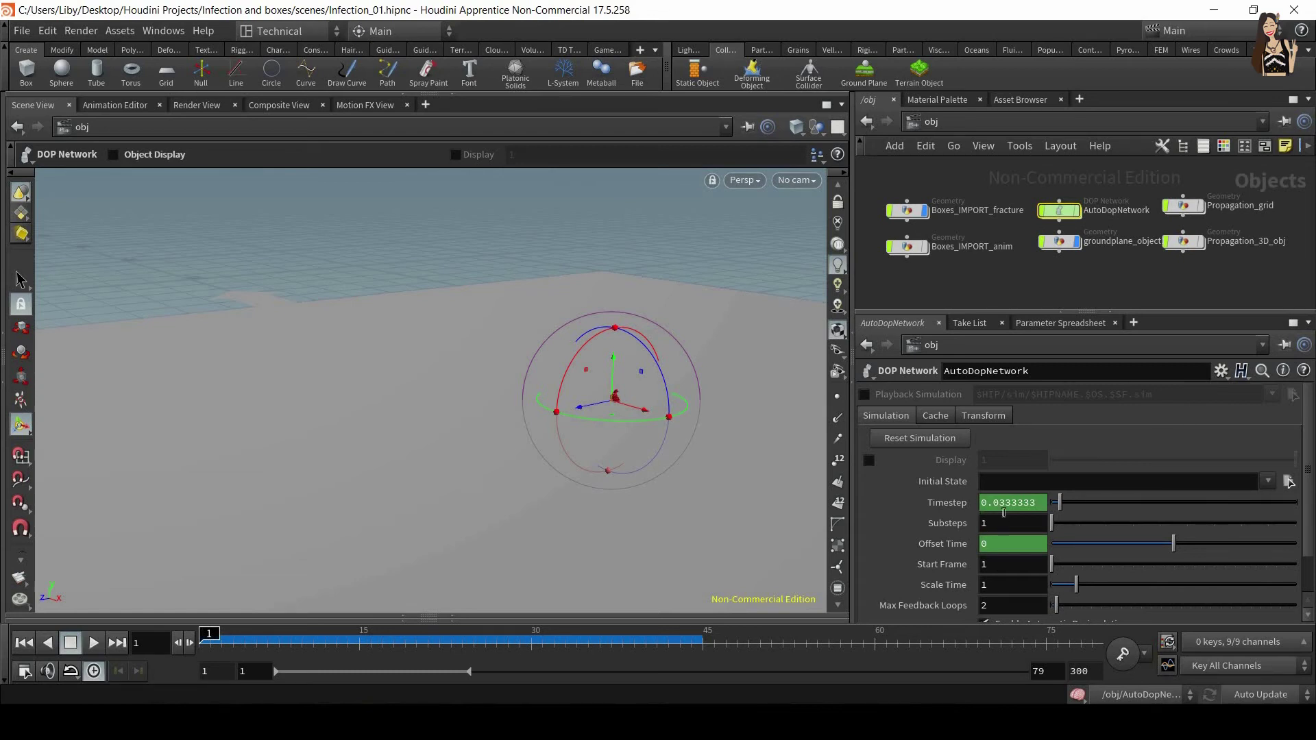
{"action": "double_click", "coordinate": [985, 564]}
{"action": "type", "text": "61"}
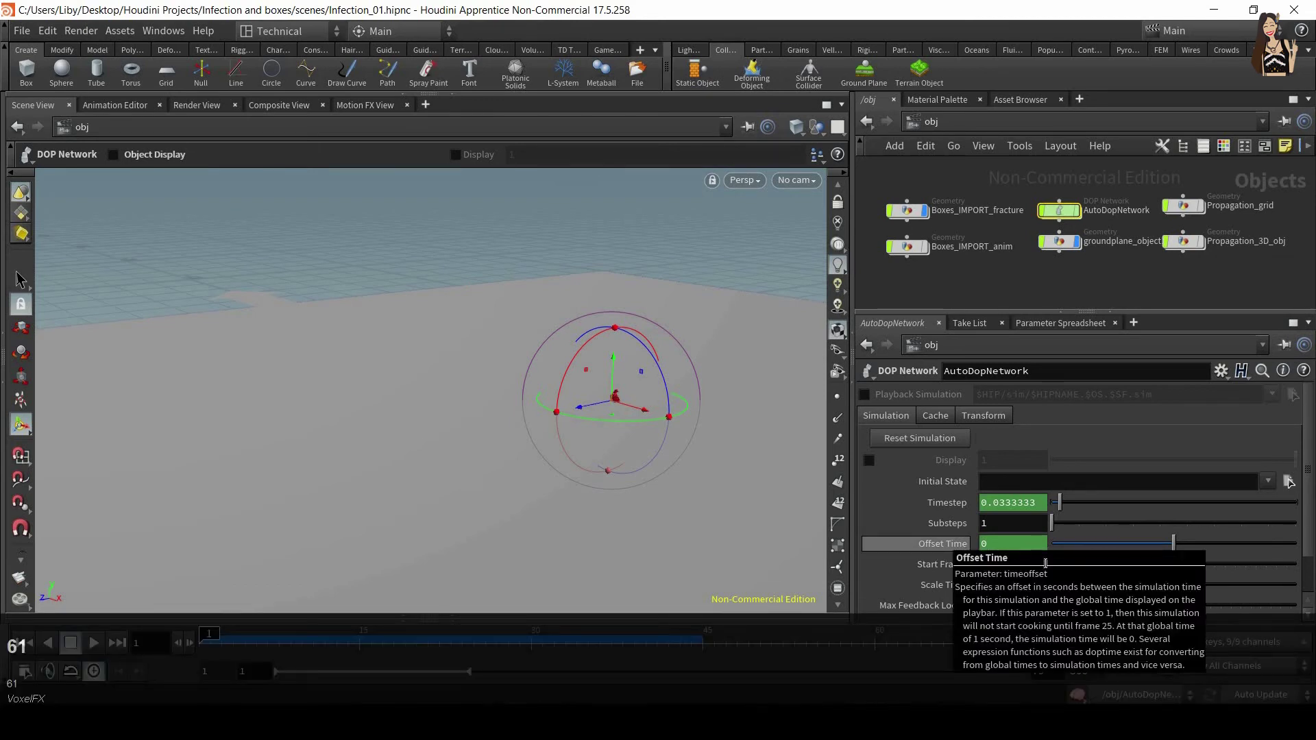
{"action": "key", "text": "Return"}
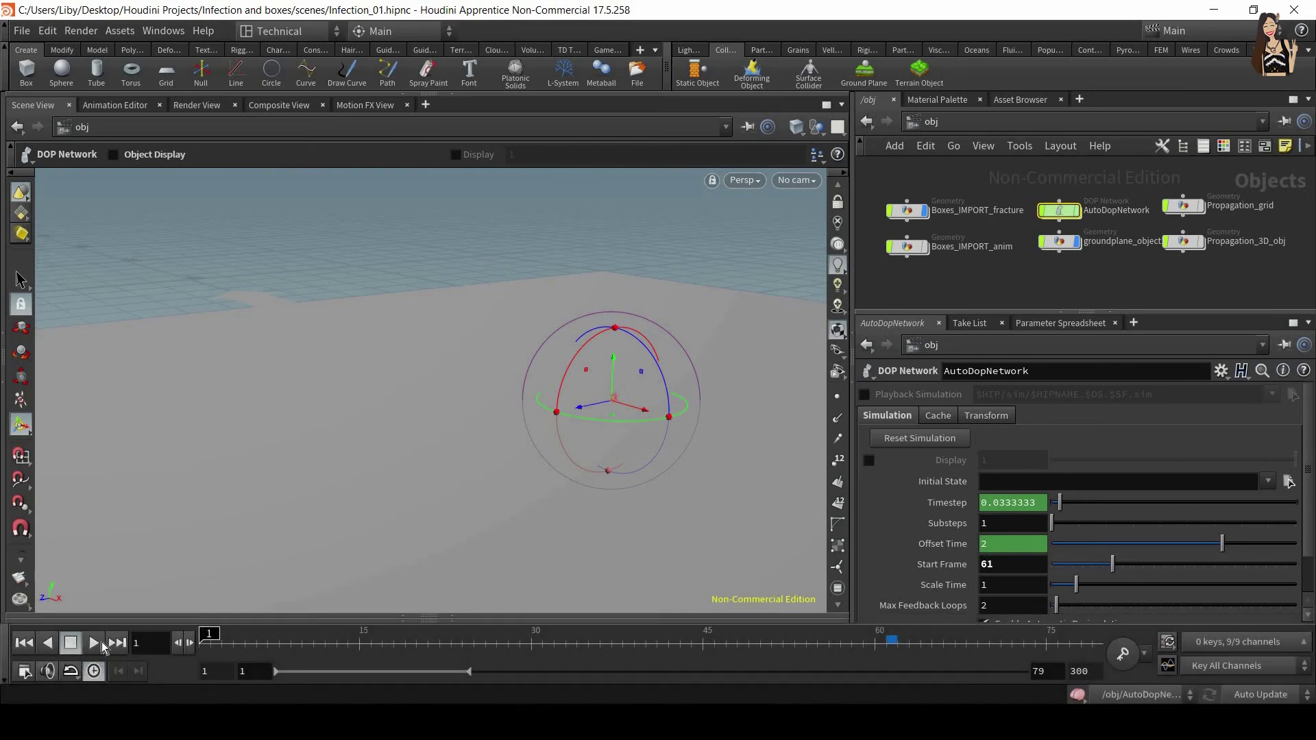
Play the simulation, examine the figure's collapse up close from frame 61 onward and return to frame 61
{"action": "left_click", "coordinate": [102, 644]}
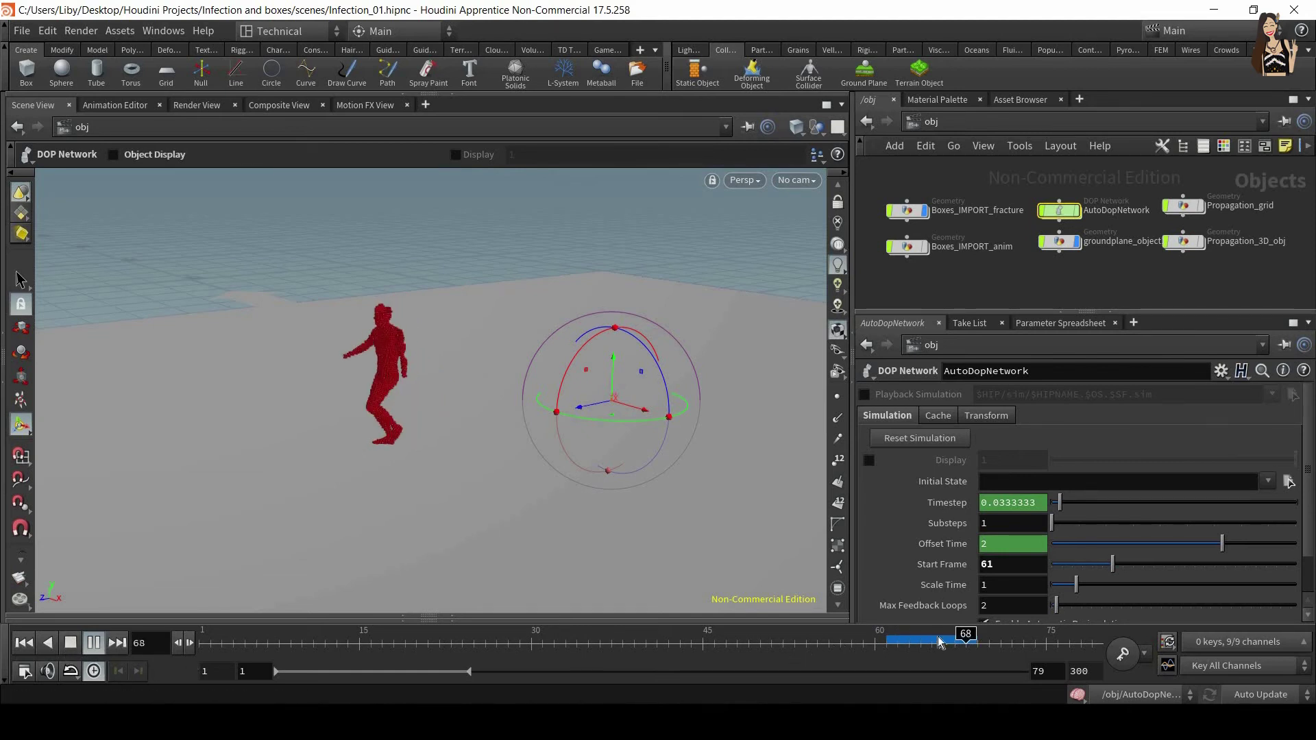
{"action": "left_click_drag", "start_coordinate": [890, 642], "coordinate": [965, 645]}
{"action": "right_click_drag", "start_coordinate": [370, 414], "coordinate": [391, 424], "text": "alt"}
{"action": "left_click_drag", "start_coordinate": [391, 424], "coordinate": [558, 487], "text": "alt"}
{"action": "left_click", "coordinate": [890, 641]}
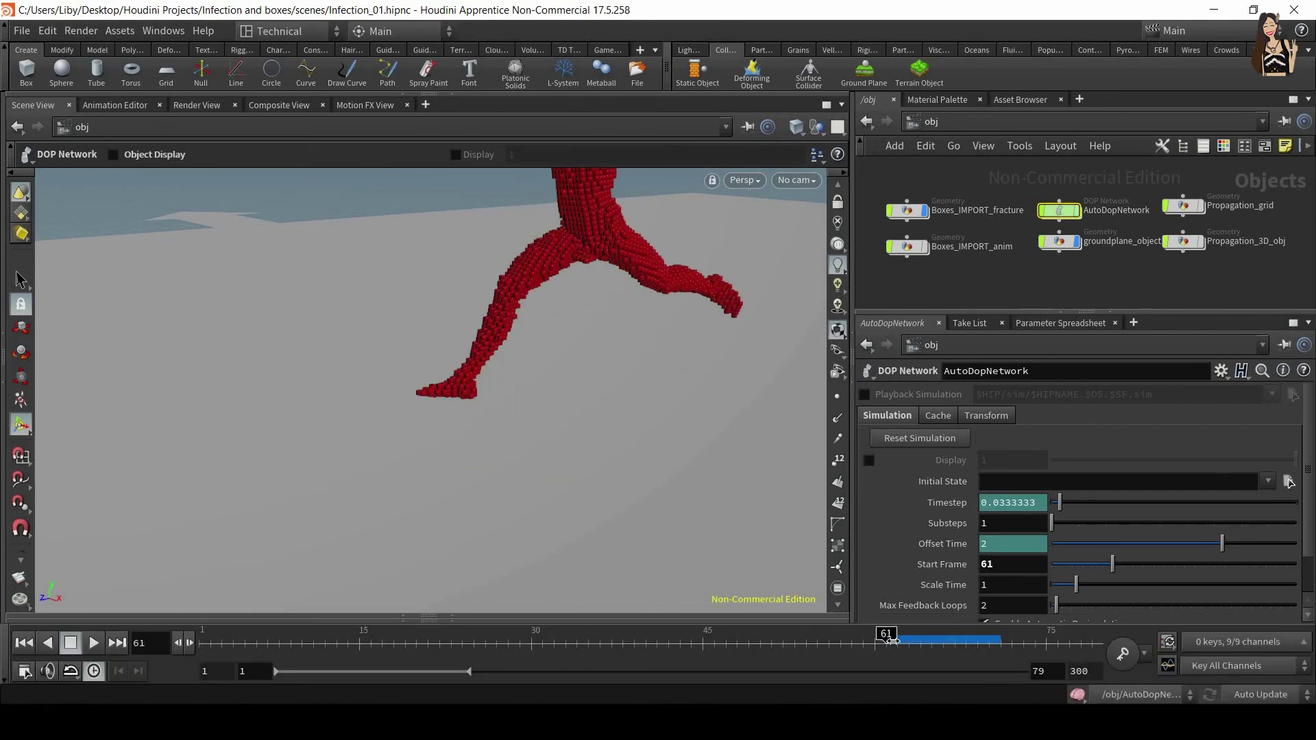
Inside AutoDopNetwork, set the Strength of glue_constraint to 10 and test the simulation from frame 61
{"action": "double_click", "coordinate": [1059, 211]}
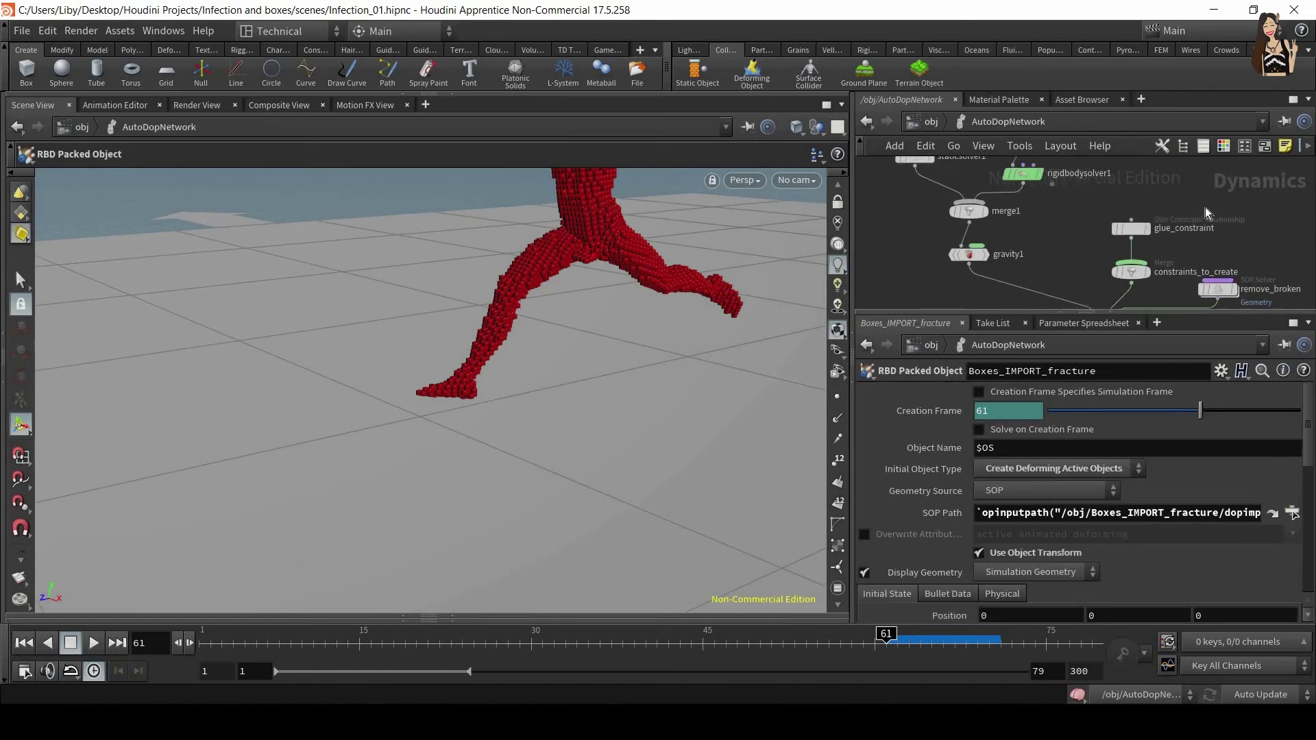
{"action": "left_click", "coordinate": [1117, 227]}
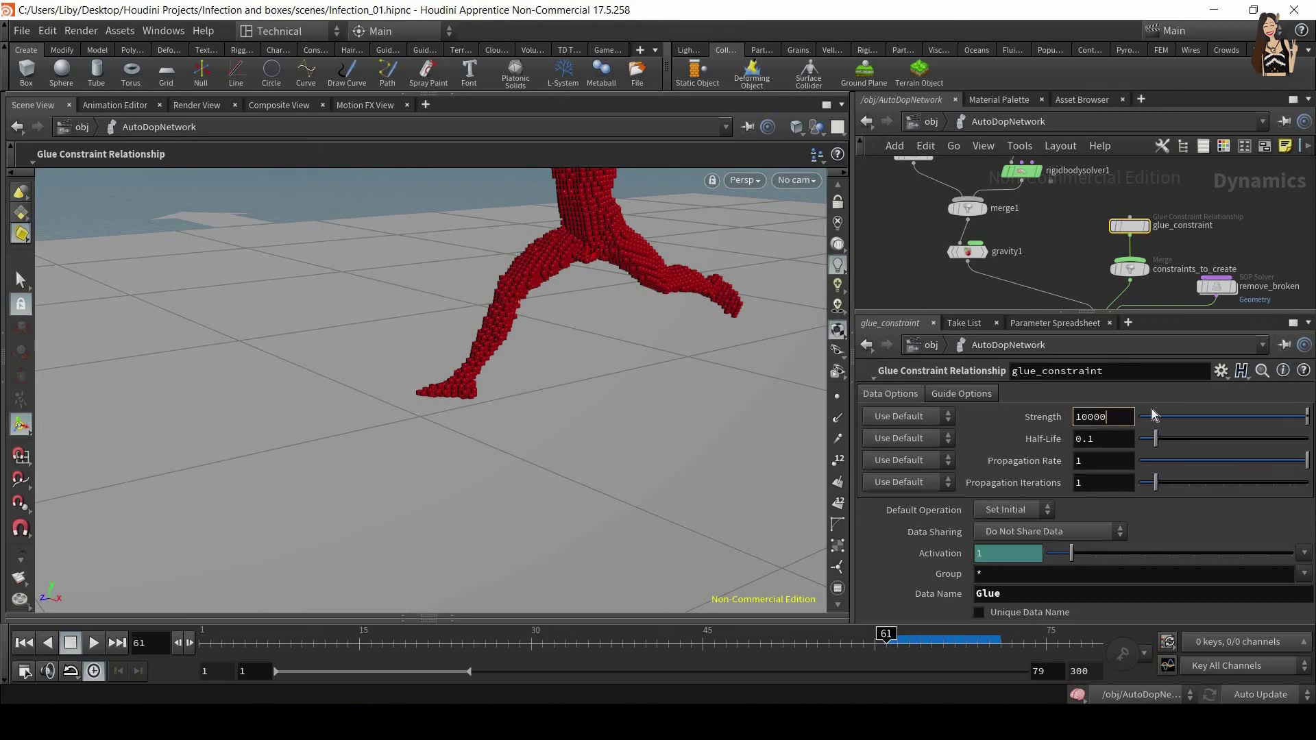
{"action": "key", "text": "BackSpace"}
{"action": "key", "text": "BackSpace"}
{"action": "key", "text": "BackSpace"}
{"action": "key", "text": "Return"}
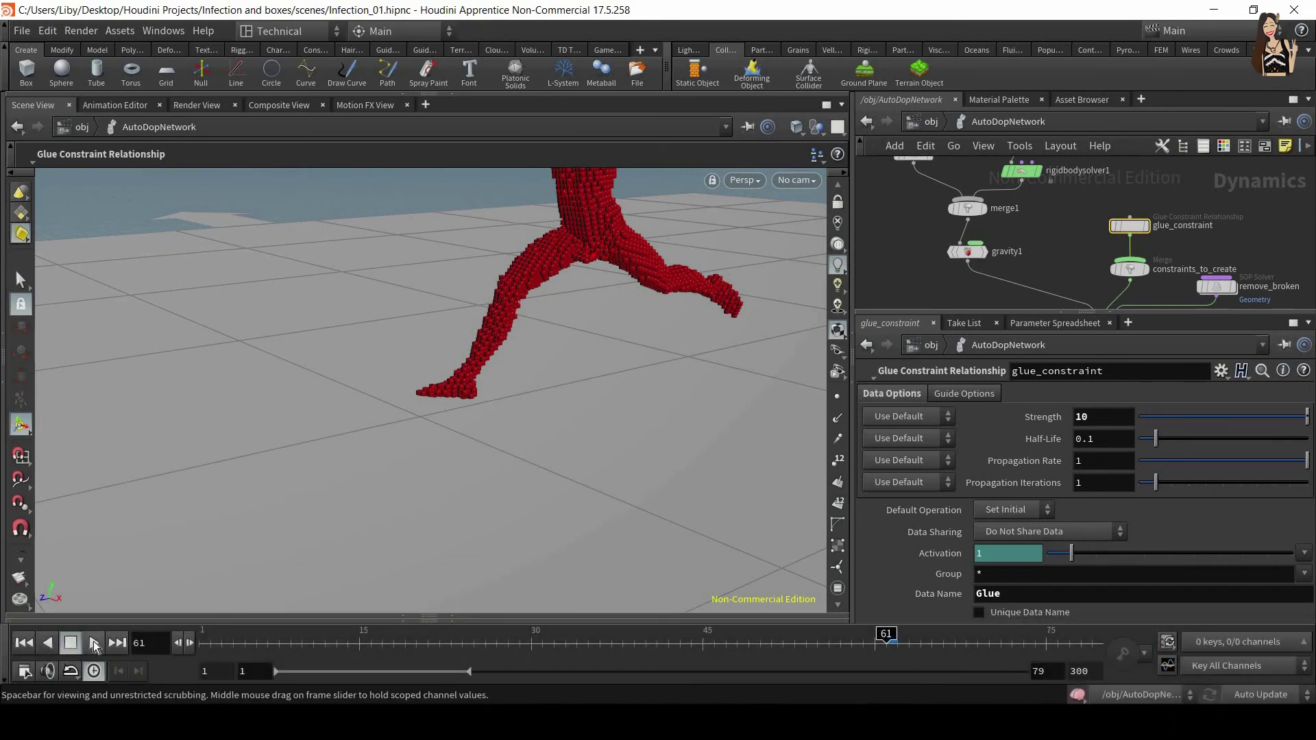
{"action": "left_click", "coordinate": [94, 643]}
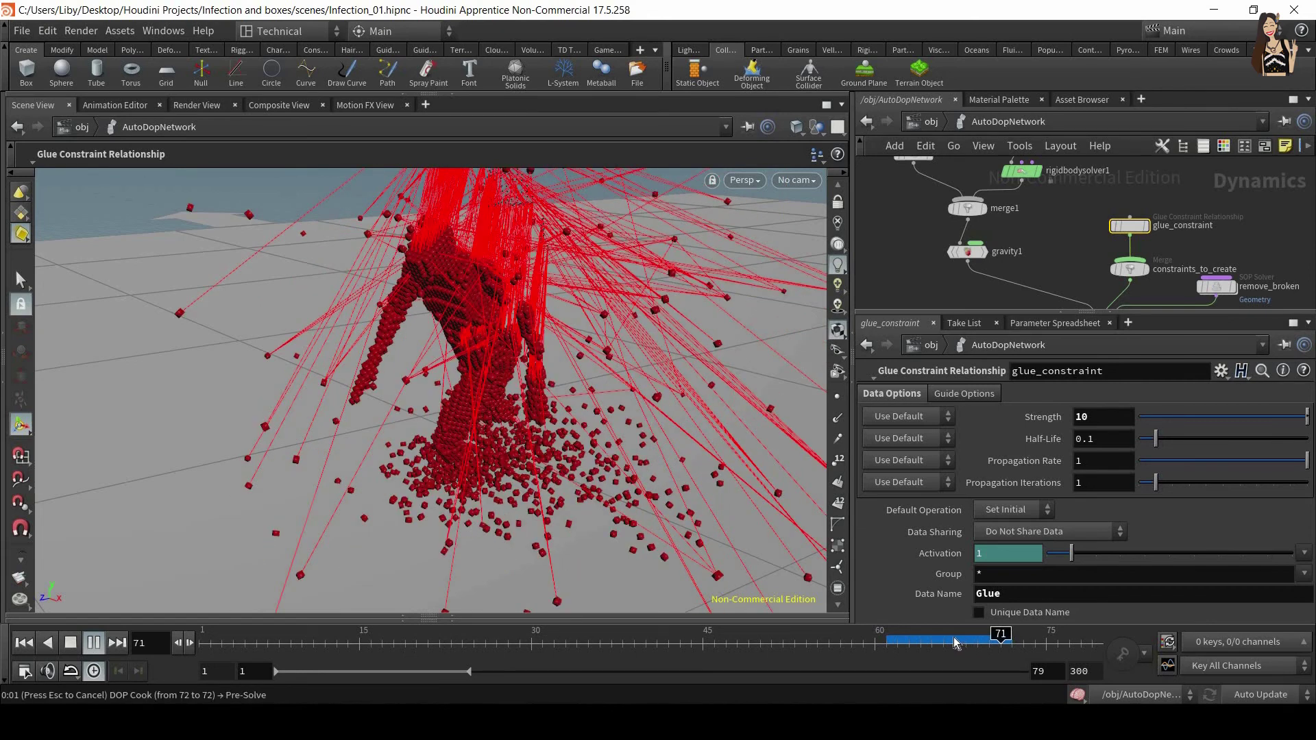
{"action": "left_click_drag", "start_coordinate": [953, 642], "coordinate": [886, 642]}
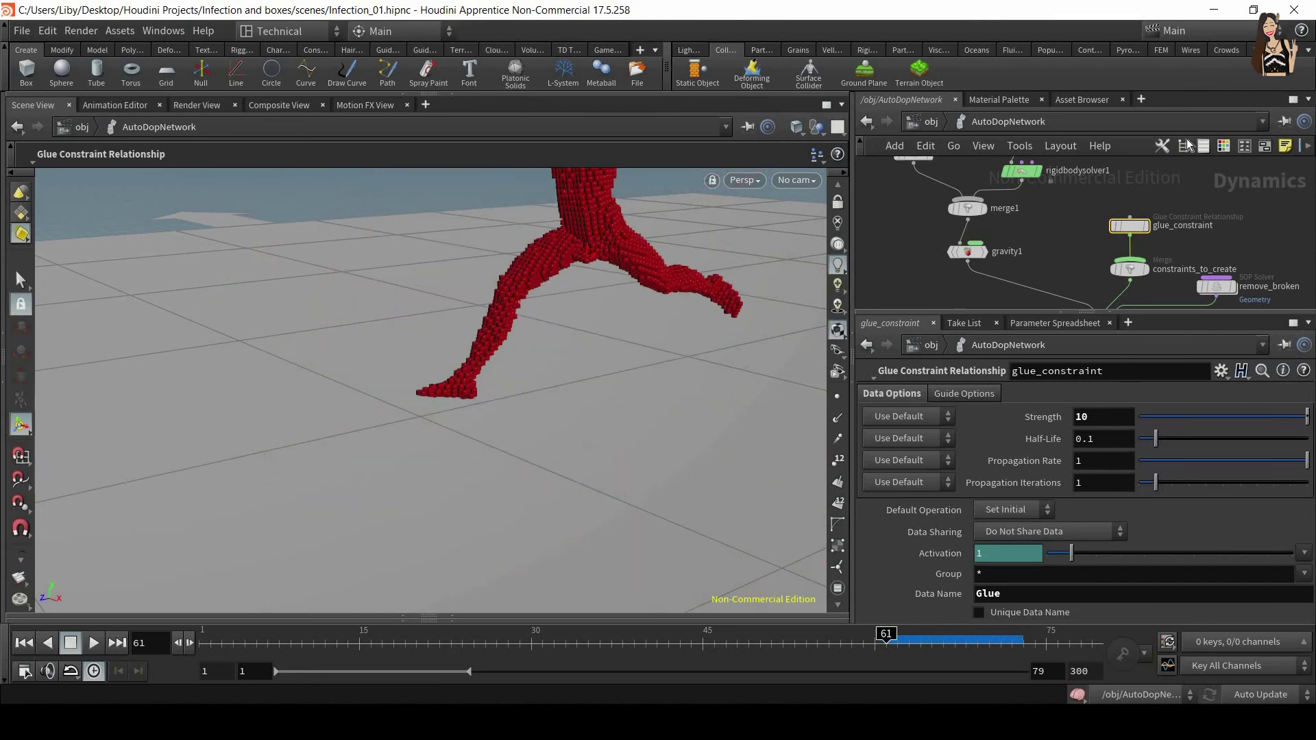
Set the Number of Substeps of rigidbodysolver1 to 30
{"action": "middle_click_drag", "start_coordinate": [1113, 256], "coordinate": [1143, 305]}
{"action": "middle_click_drag", "start_coordinate": [1152, 171], "coordinate": [1196, 262]}
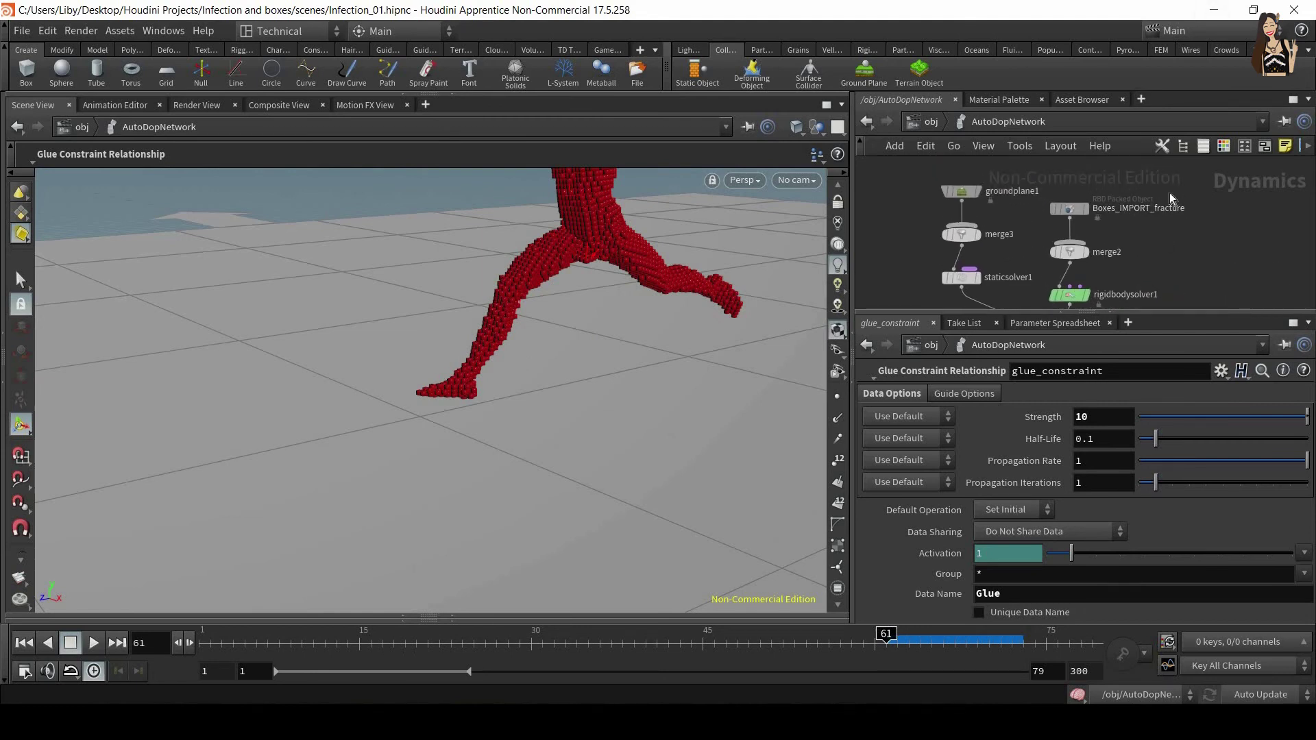
{"action": "middle_click_drag", "start_coordinate": [1120, 294], "coordinate": [1128, 244]}
{"action": "left_click", "coordinate": [1076, 244]}
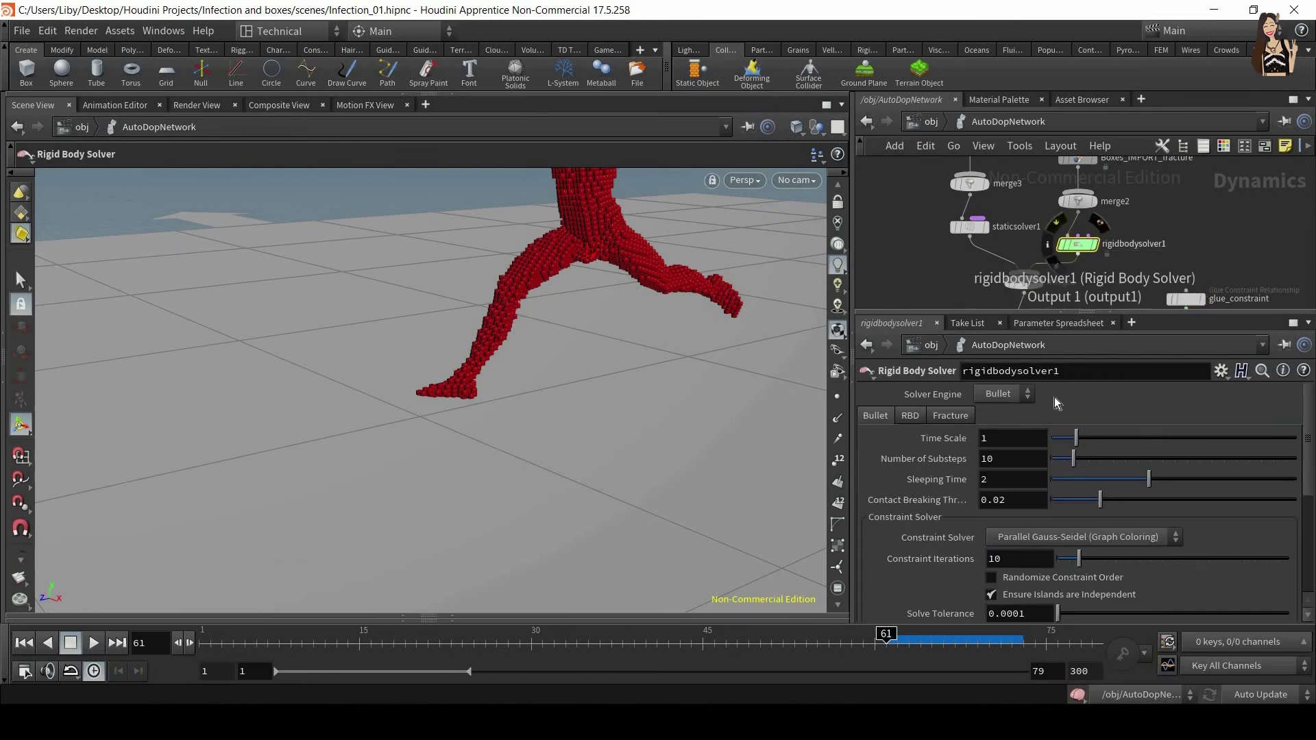
{"action": "left_click", "coordinate": [1025, 462]}
{"action": "type", "text": "30"}
{"action": "key", "text": "Return"}
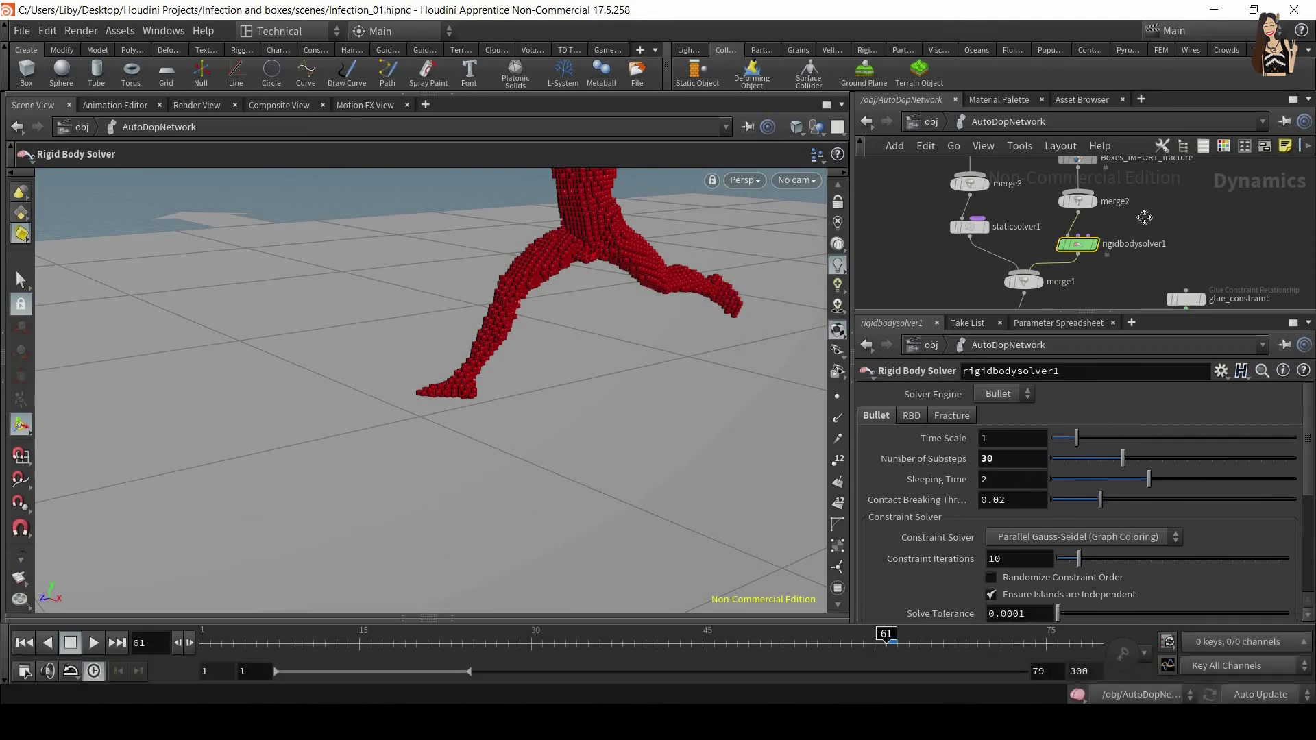
Set the Rotational Stiffness of the Boxes_IMPORT_fracture packed object to 10 in its physical properties
{"action": "middle_click_drag", "start_coordinate": [1180, 159], "coordinate": [1171, 207]}
{"action": "left_click", "coordinate": [1072, 210]}
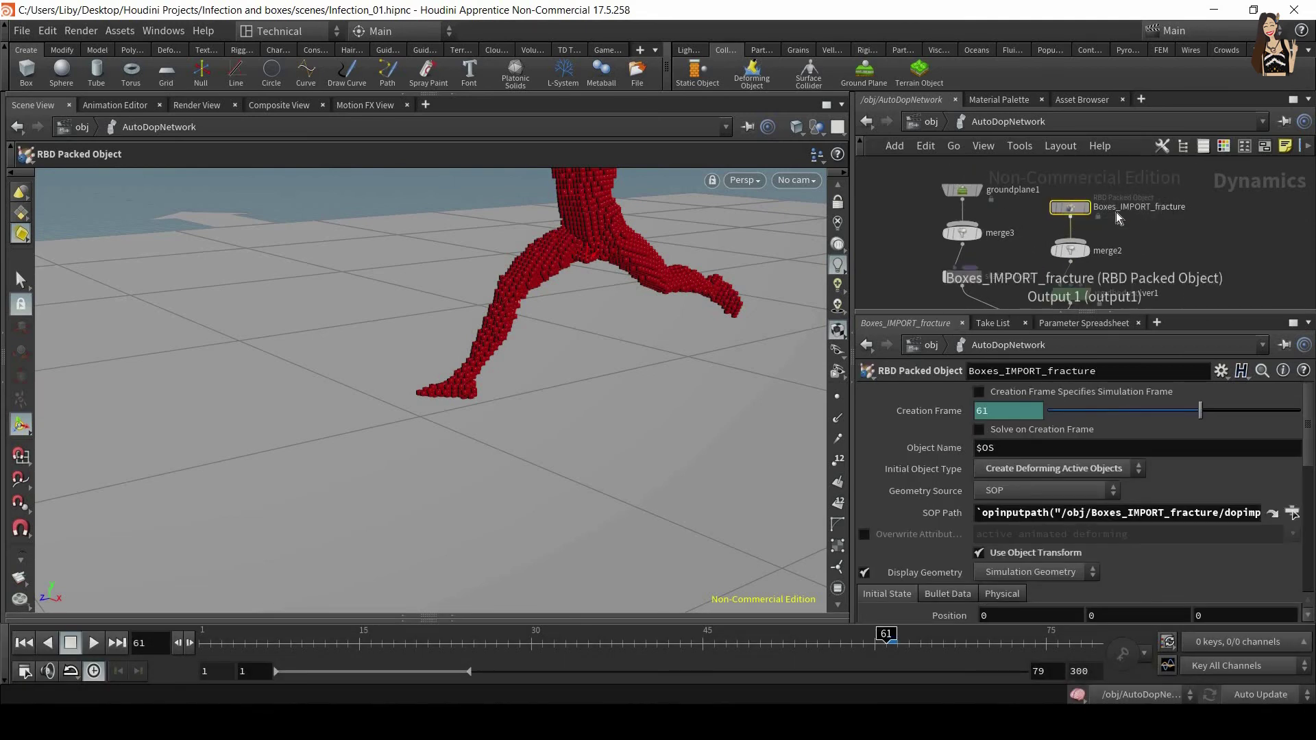
{"action": "scroll", "coordinate": [1085, 458], "scroll_direction": "down", "scroll_amount": 3}
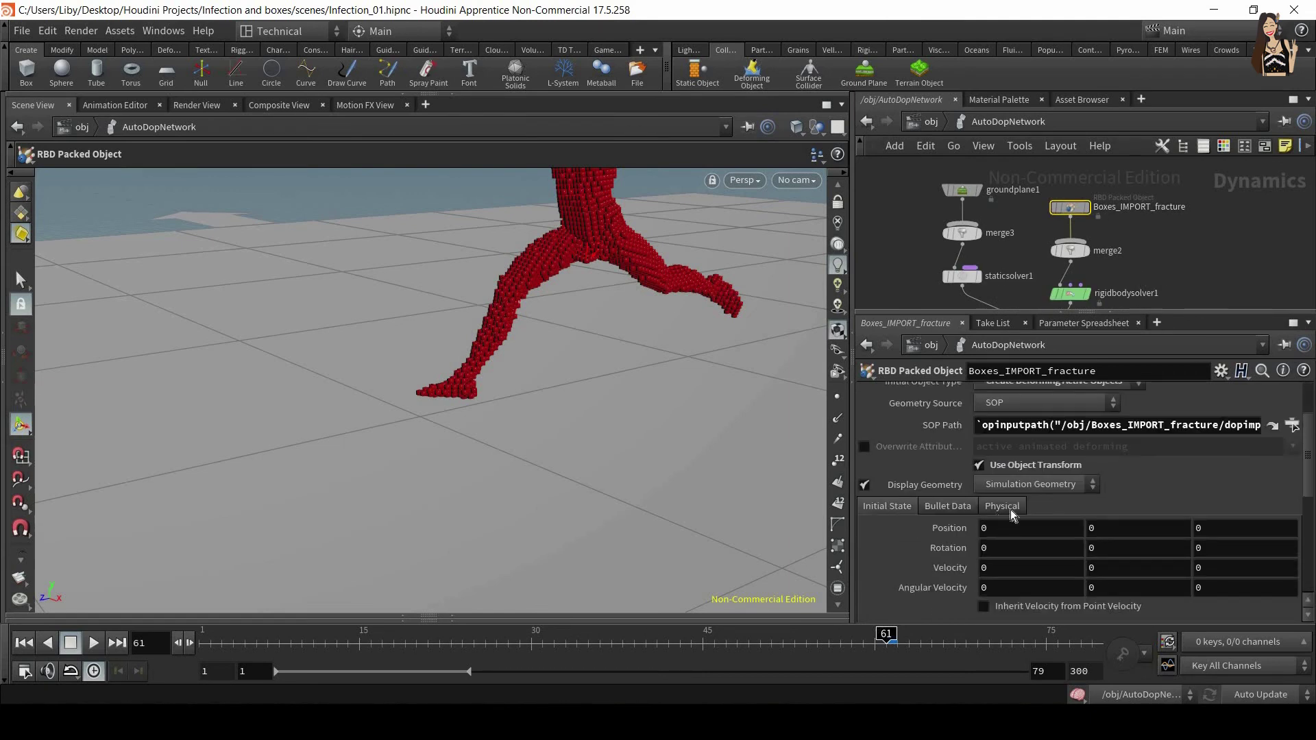
{"action": "left_click", "coordinate": [1010, 508]}
{"action": "scroll", "coordinate": [1080, 514], "scroll_direction": "down", "scroll_amount": 3}
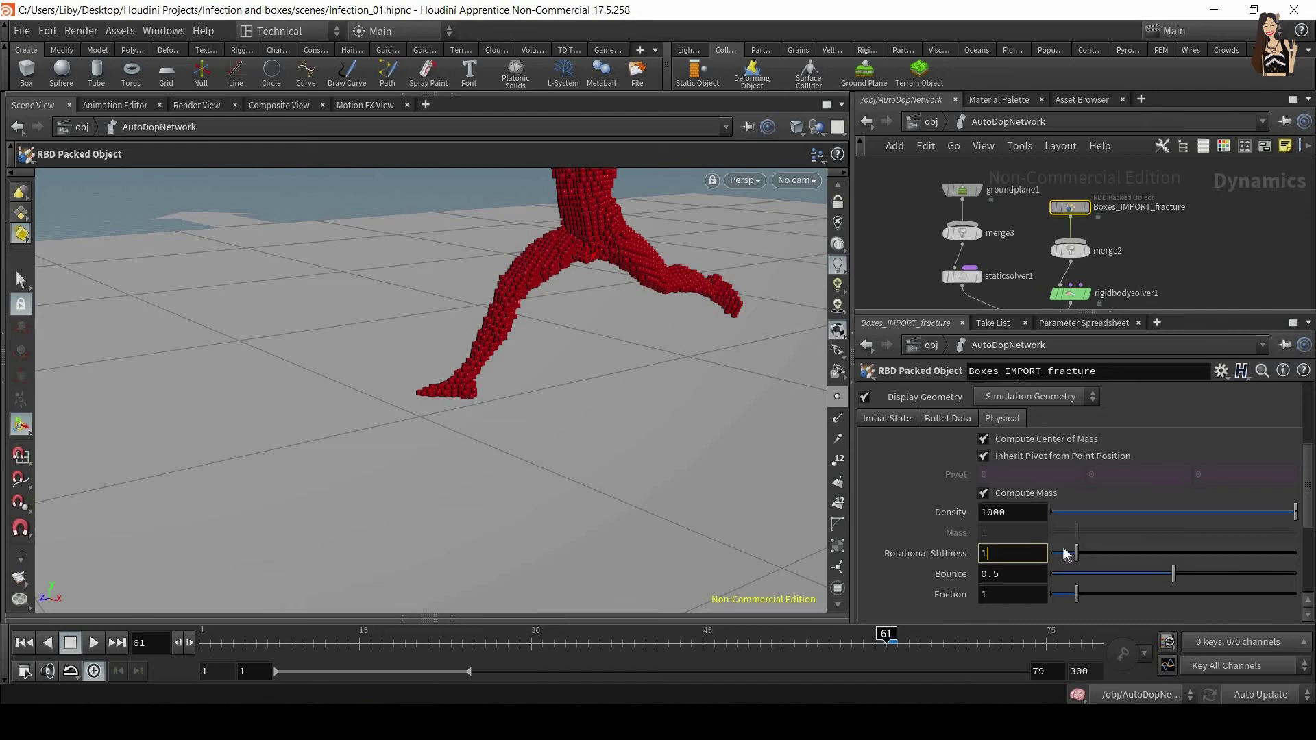
{"action": "type", "text": "0"}
{"action": "key", "text": "Return"}
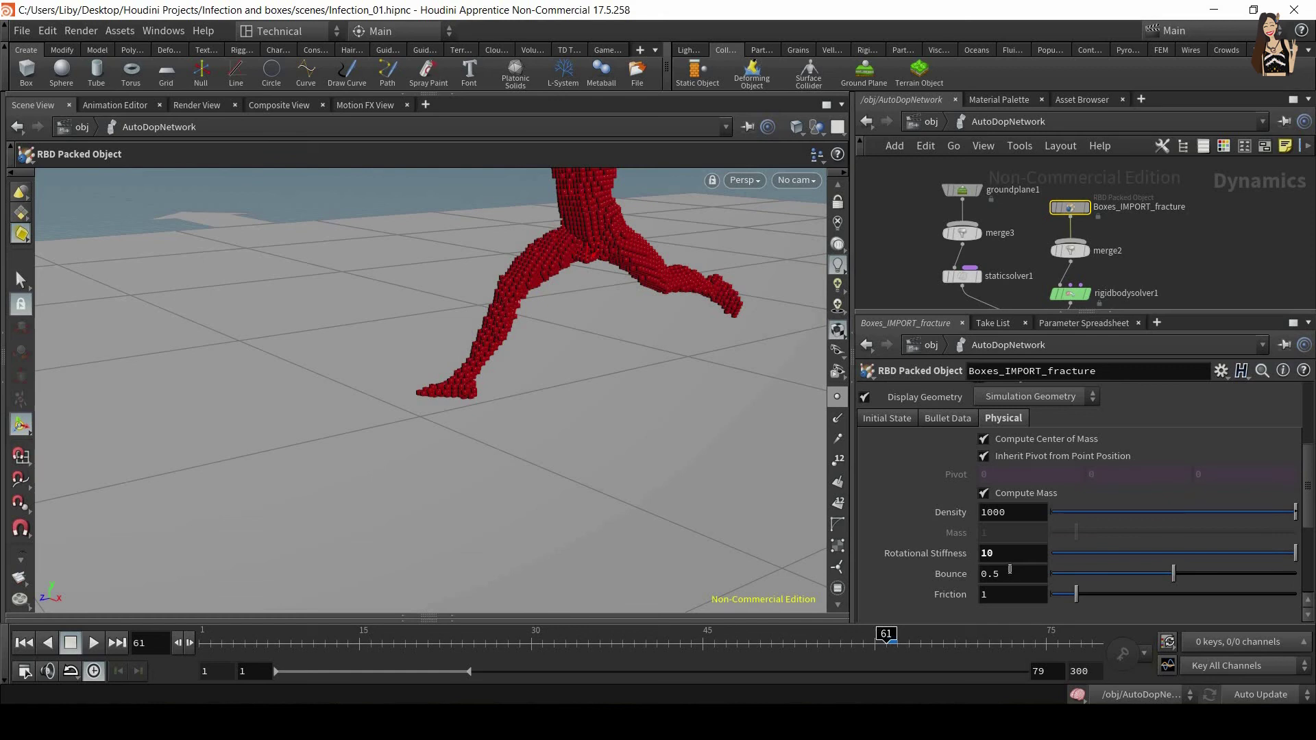
Set the Bounce of Boxes_IMPORT_fracture to about 0.05 and its Friction to 10
{"action": "left_click", "coordinate": [1009, 569]}
{"action": "key", "text": "BackSpace"}
{"action": "type", "text": "0."}
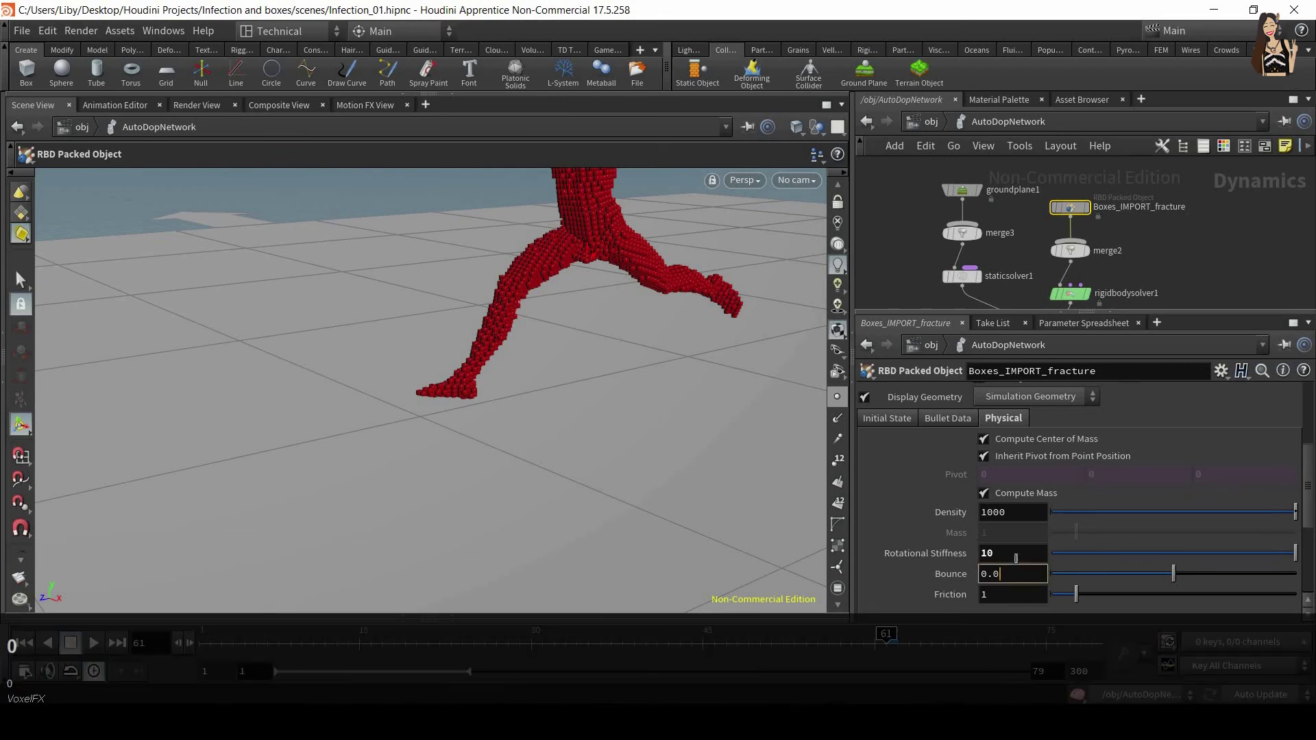
{"action": "key", "text": "BackSpace"}
{"action": "key", "text": "BackSpace"}
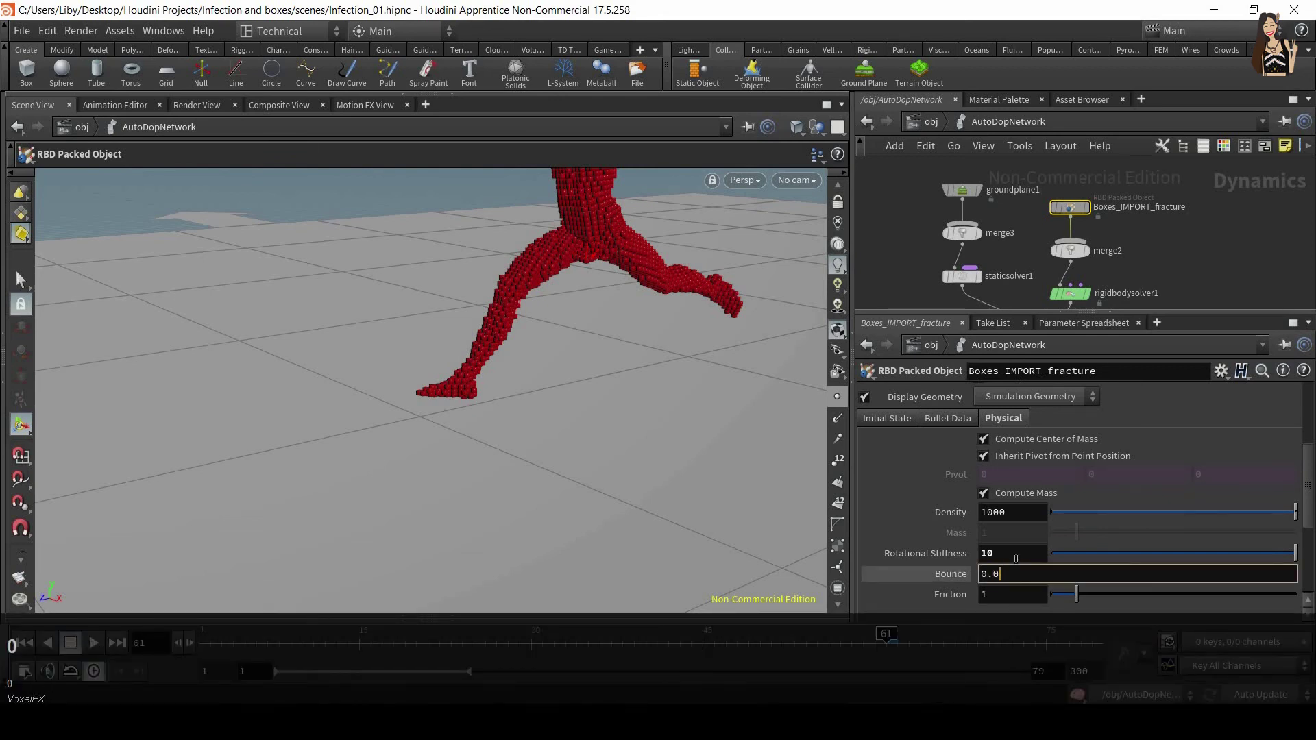
{"action": "type", "text": "05"}
{"action": "key", "text": "Return"}
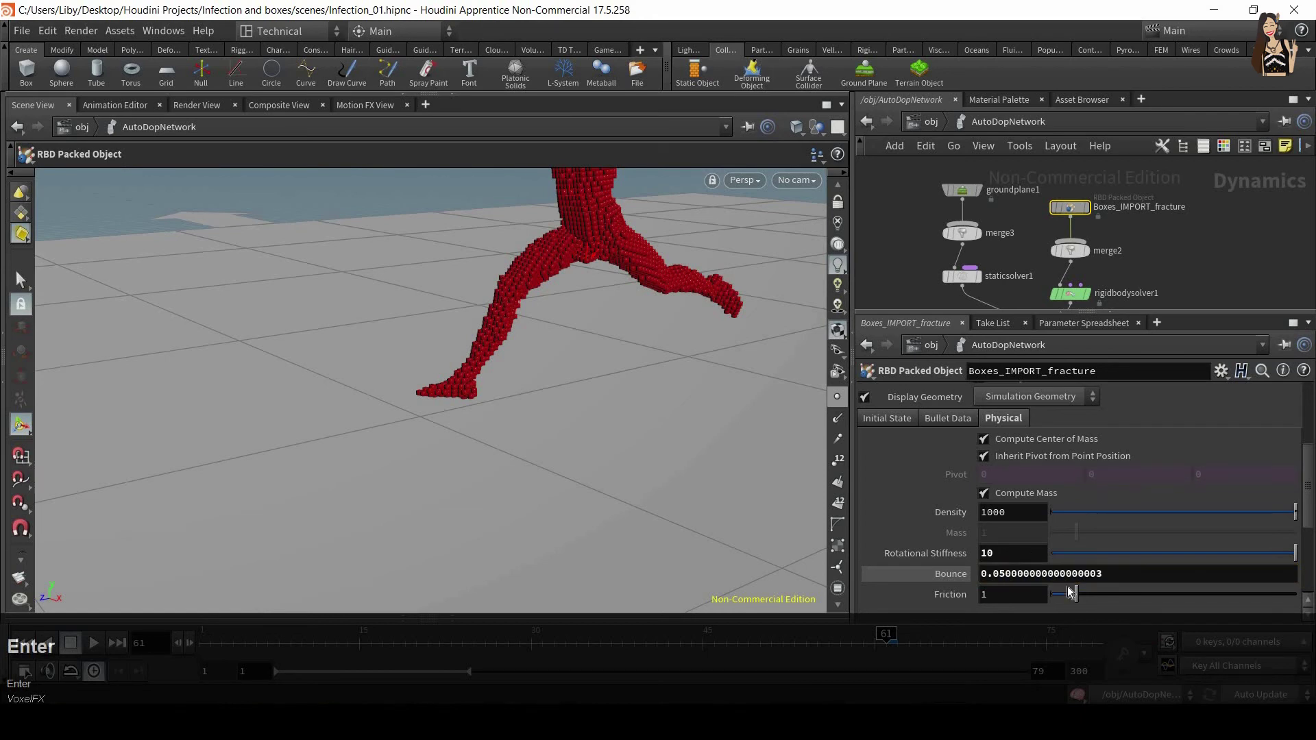
{"action": "left_click_drag", "start_coordinate": [1075, 594], "coordinate": [1315, 595]}
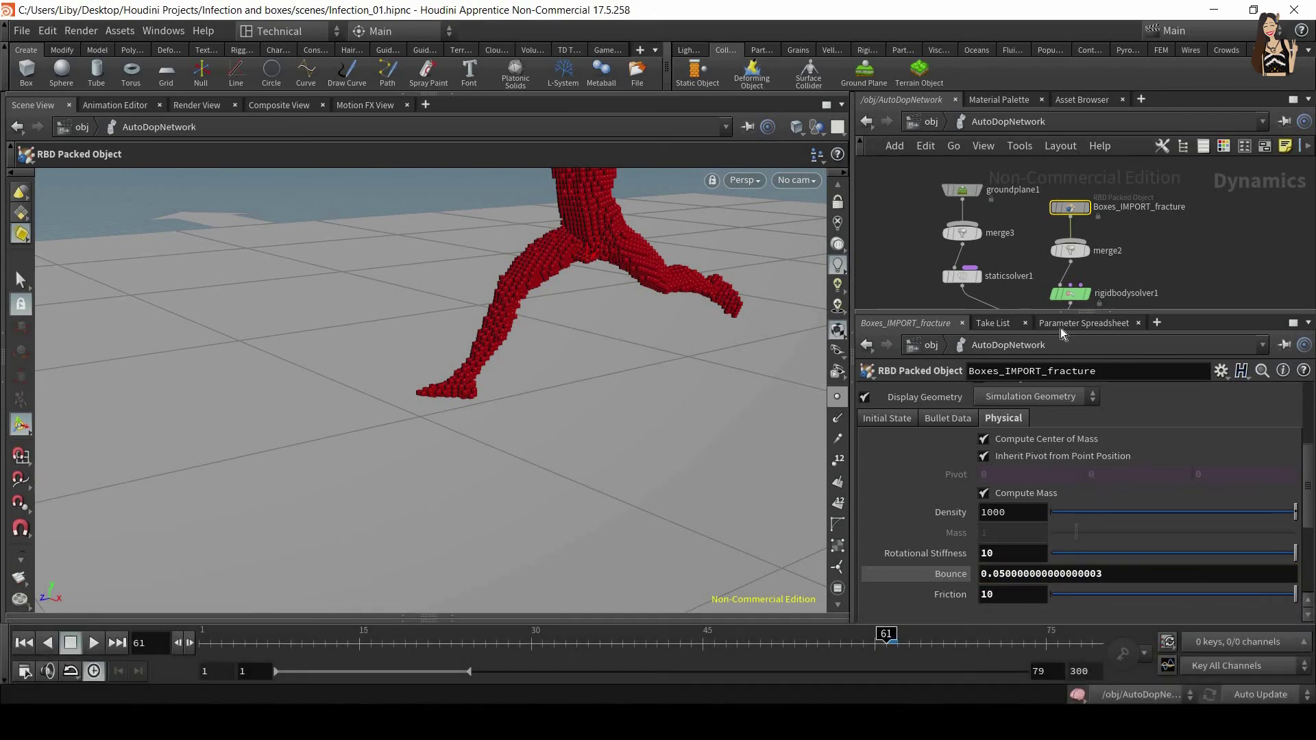
Inspect the physical properties of groundplane1, including its friction, and return to the object level
{"action": "left_click", "coordinate": [967, 191]}
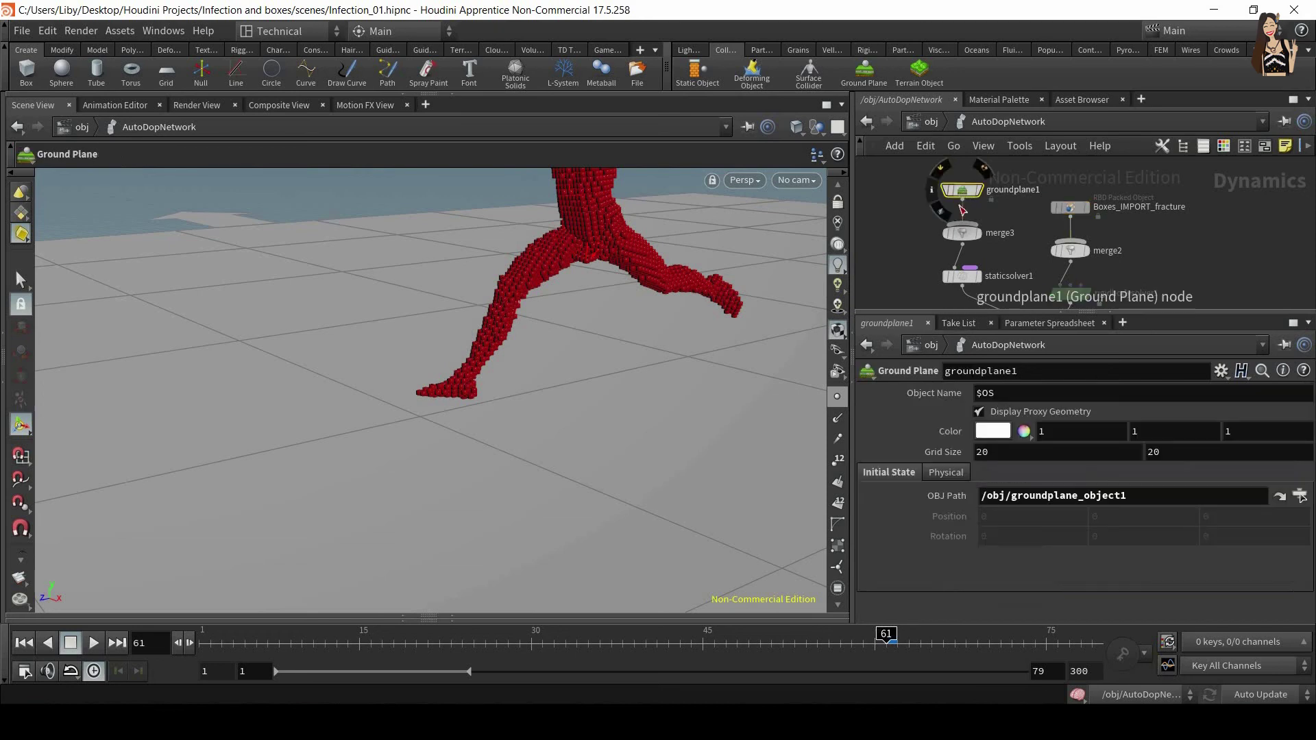
{"action": "left_click", "coordinate": [946, 472]}
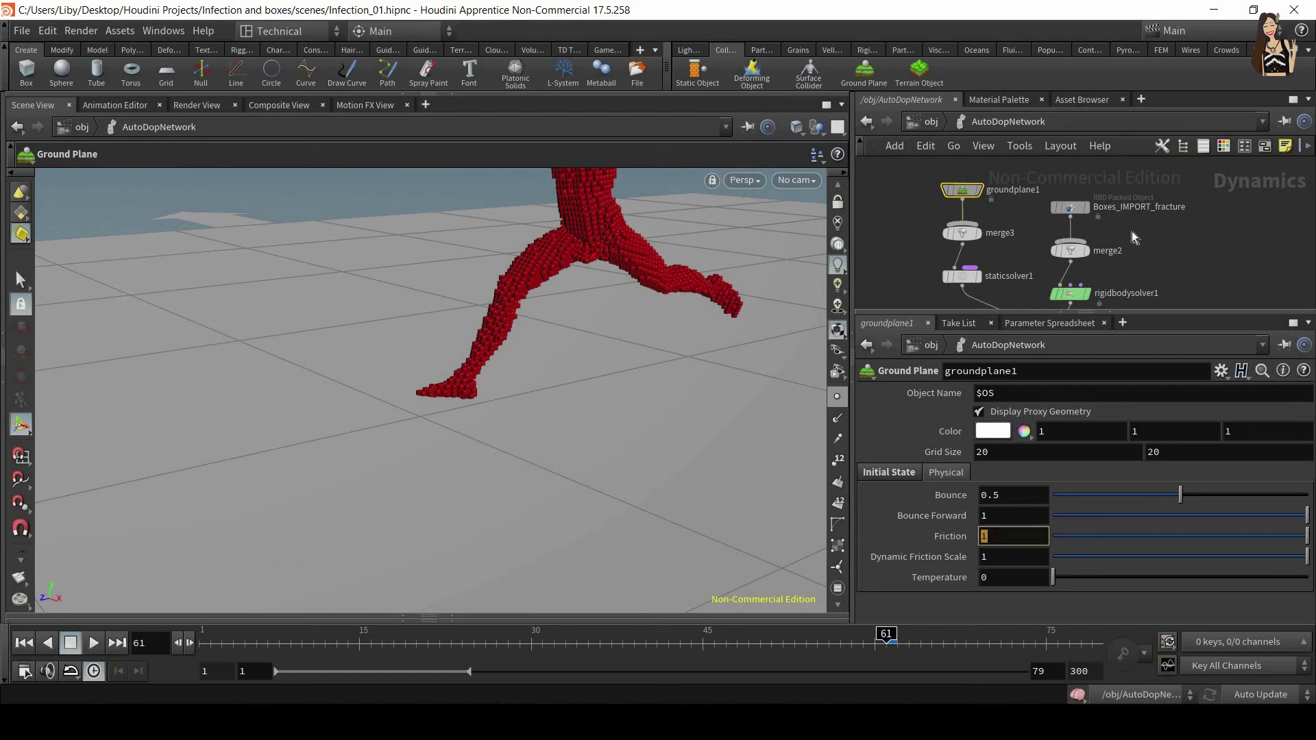
{"action": "left_click", "coordinate": [930, 121]}
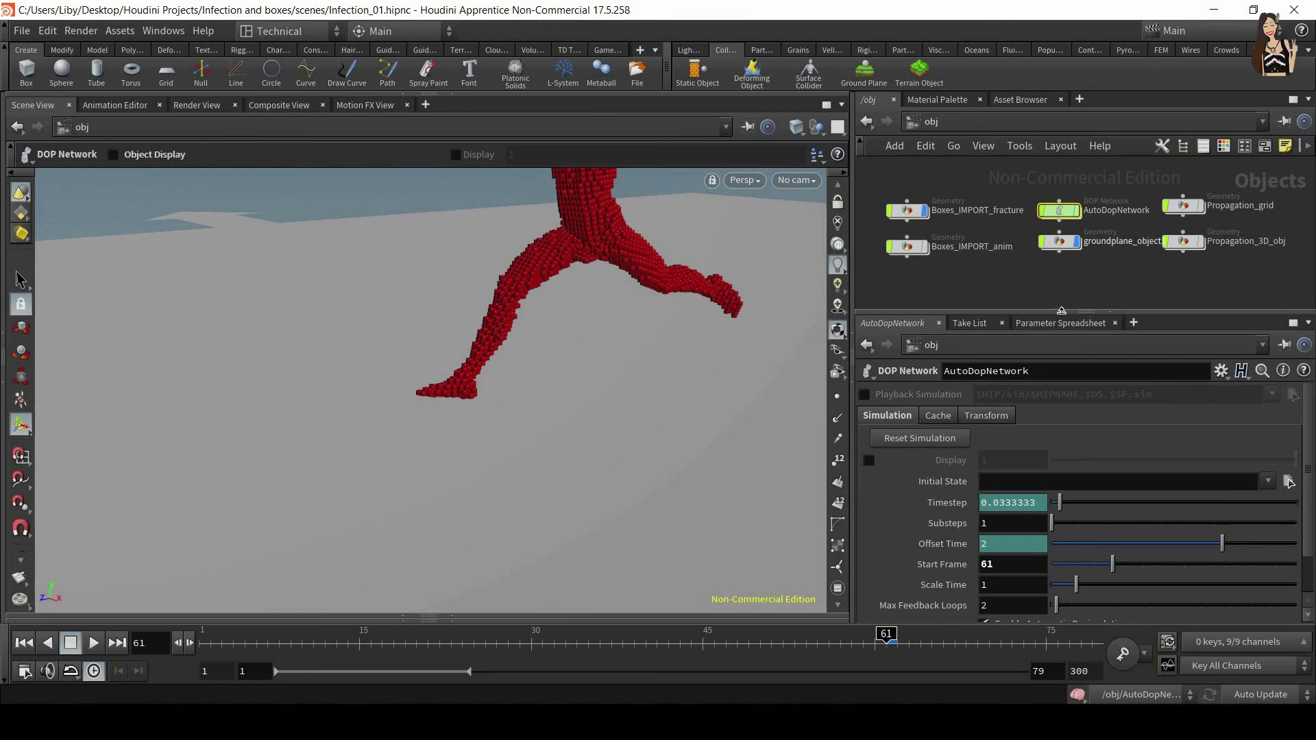
Play the simulation from frame 61 with the whole figure in view, examine the collapse and return to frame 61
{"action": "right_click_drag", "start_coordinate": [638, 273], "coordinate": [703, 308], "text": "alt"}
{"action": "middle_click_drag", "start_coordinate": [665, 415], "coordinate": [637, 531], "text": "alt"}
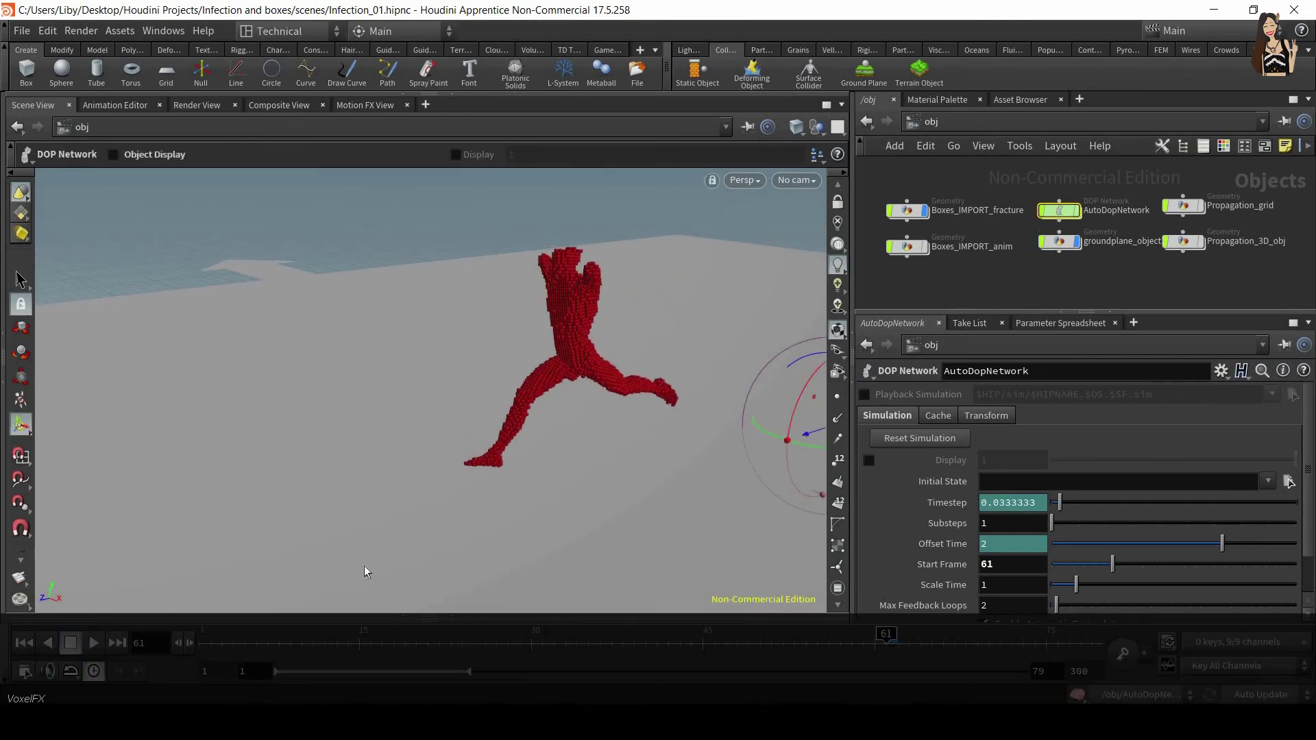
{"action": "left_click", "coordinate": [94, 643]}
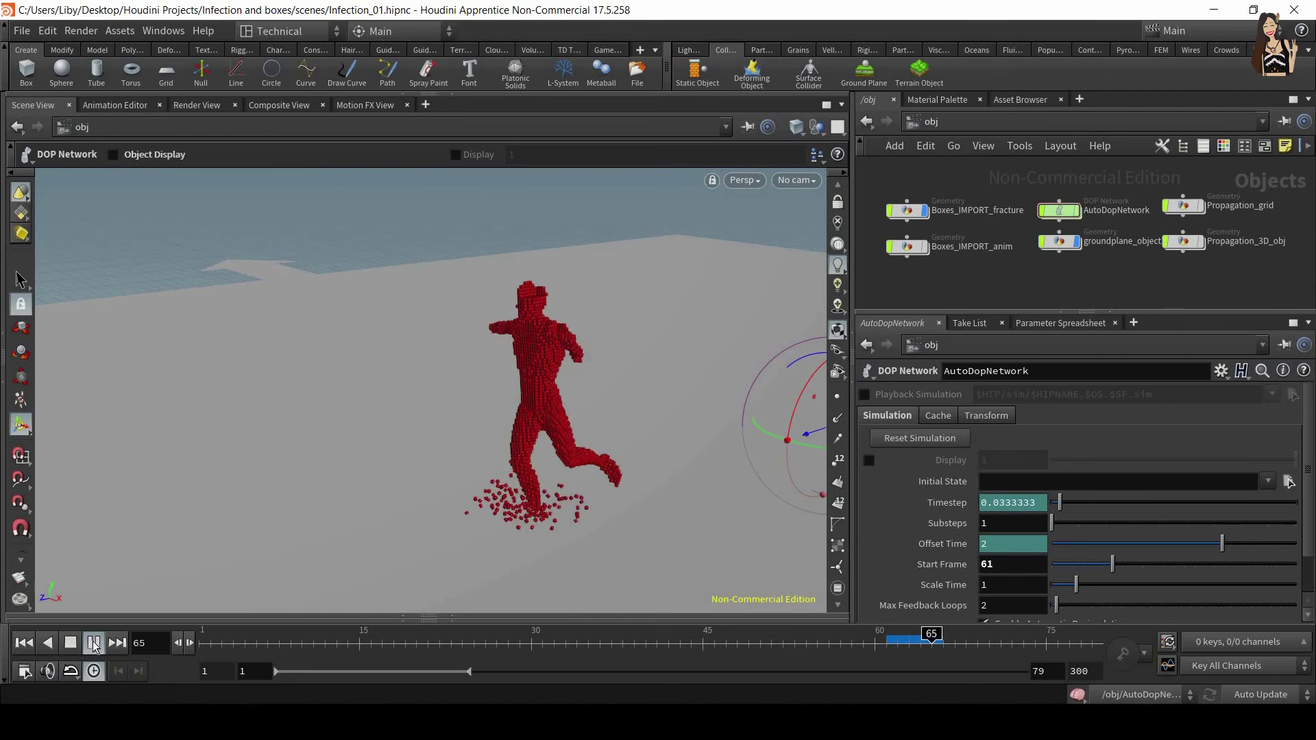
{"action": "key", "text": "Escape"}
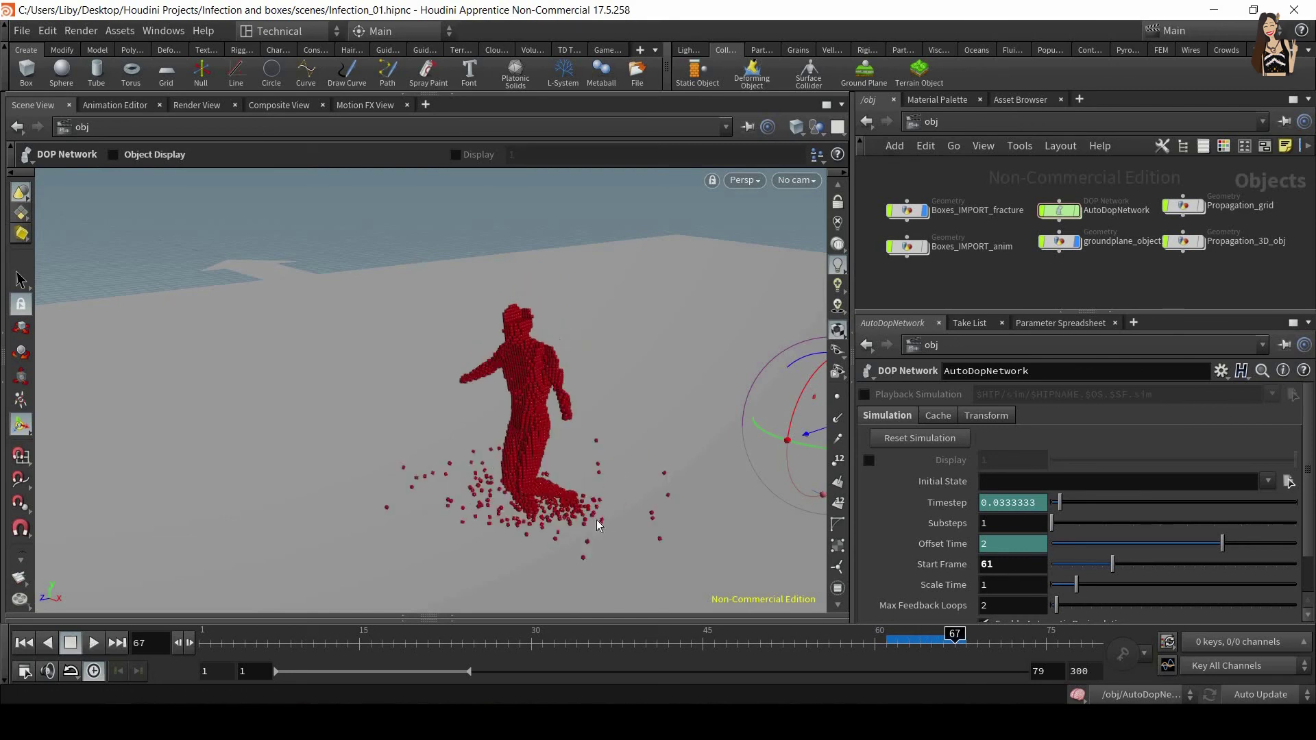
{"action": "left_click_drag", "start_coordinate": [494, 555], "coordinate": [534, 538], "text": "alt"}
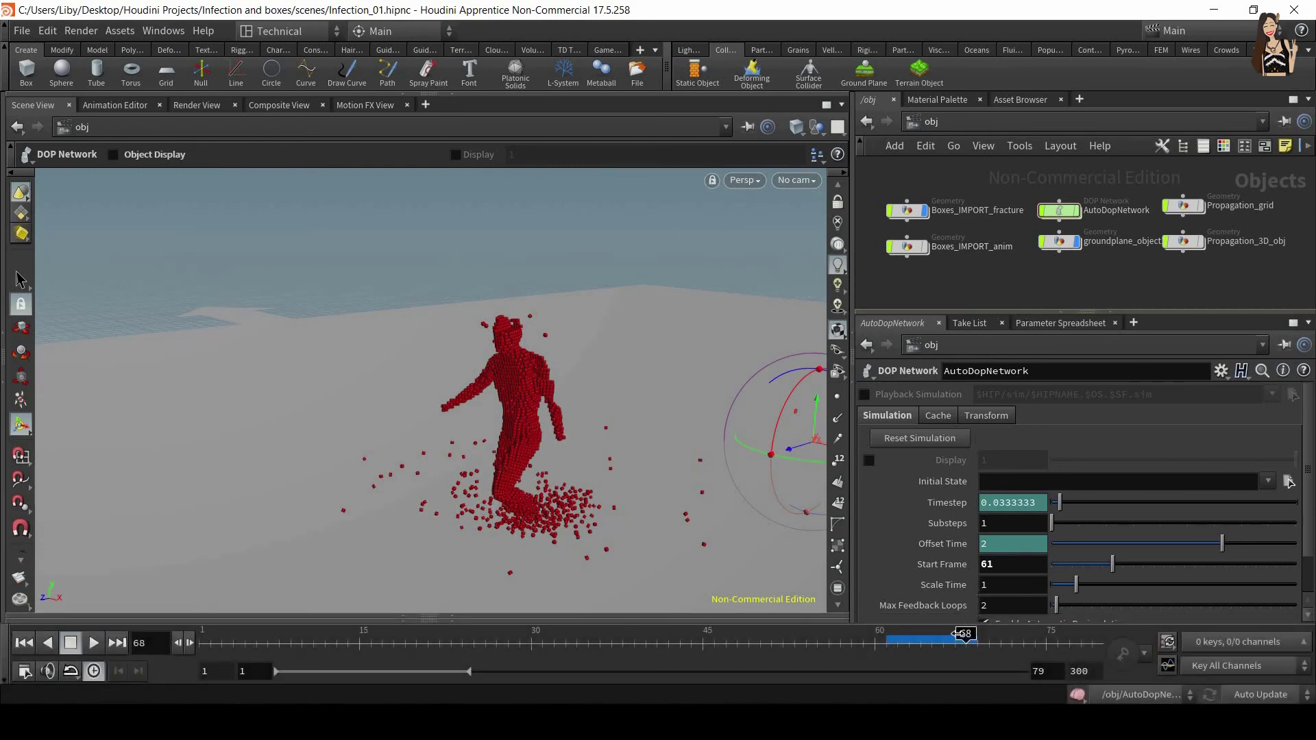
{"action": "left_click_drag", "start_coordinate": [951, 645], "coordinate": [876, 651]}
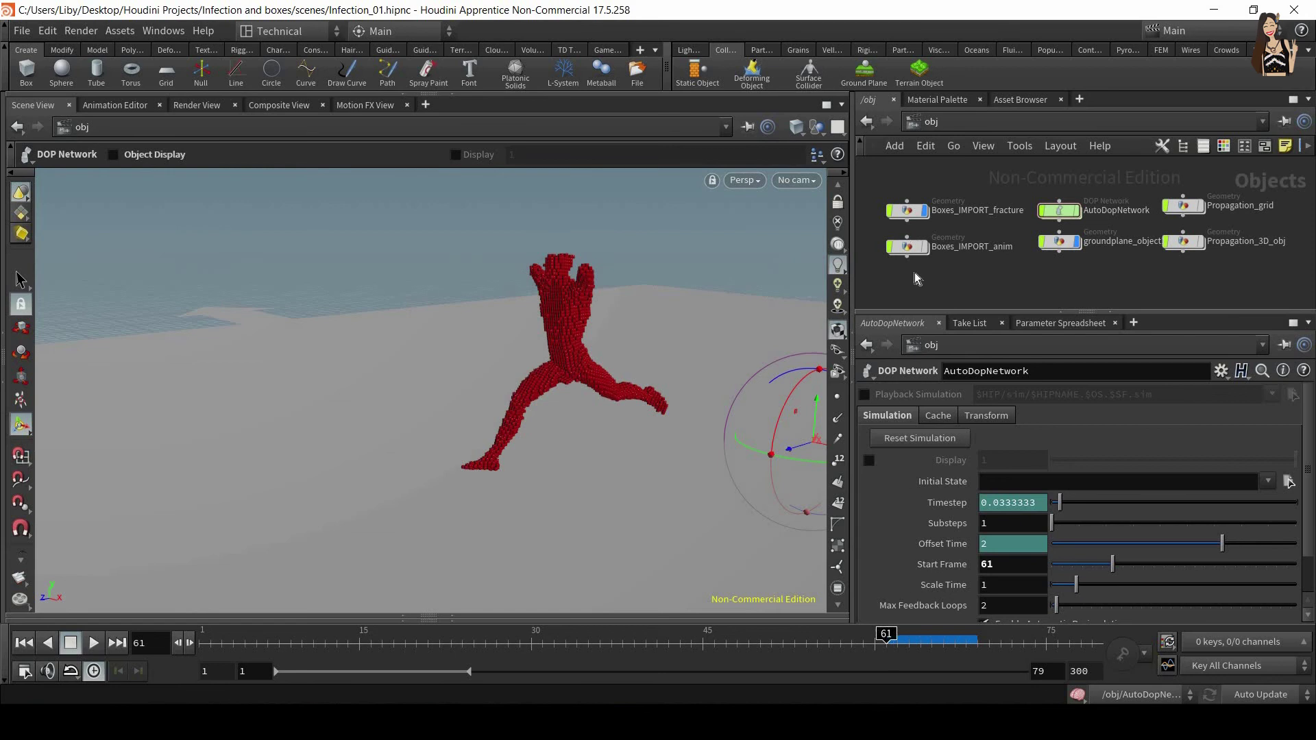
Turn on the display of Boxes_IMPORT_anim, compare it with the simulated boxes at frame 66 and return to frame 61
{"action": "left_click", "coordinate": [914, 250]}
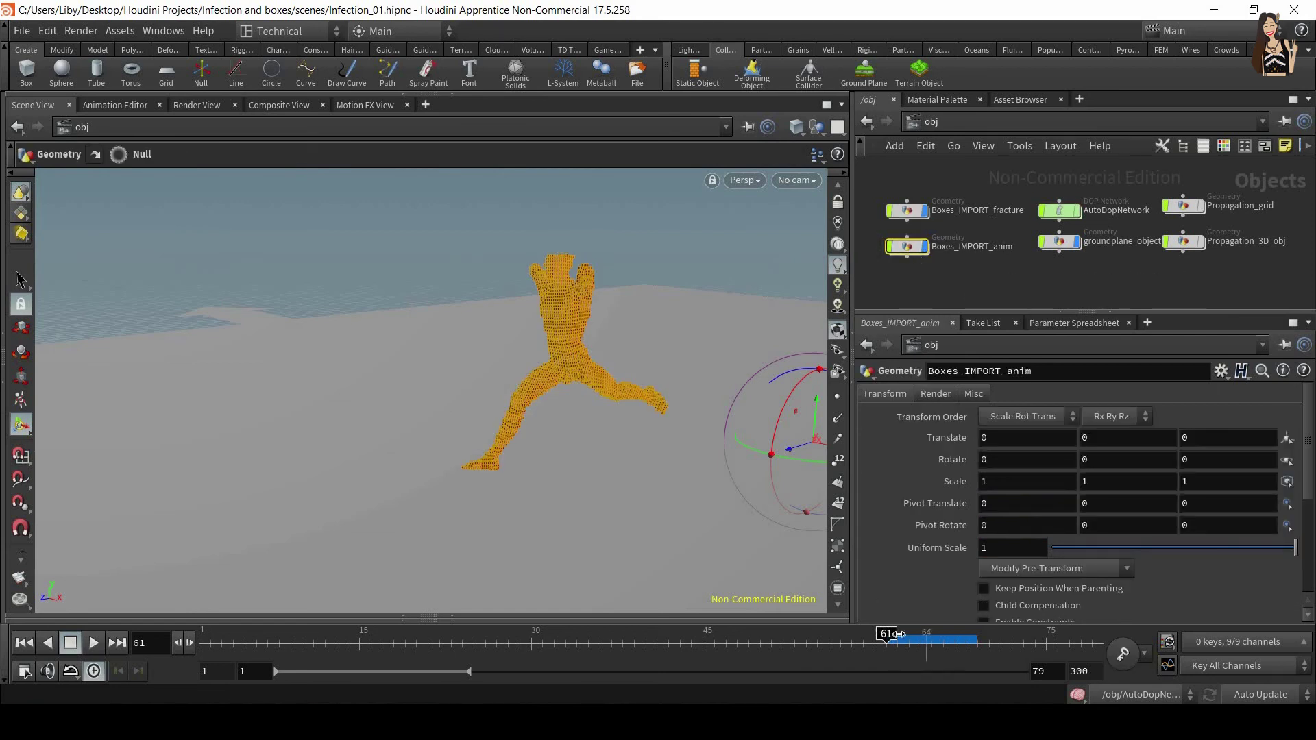
{"action": "mouse_move", "coordinate": [943, 639]}
{"action": "left_mouse_down"}
{"action": "mouse_move", "coordinate": [849, 649]}
{"action": "mouse_move", "coordinate": [940, 650]}
{"action": "left_mouse_up"}
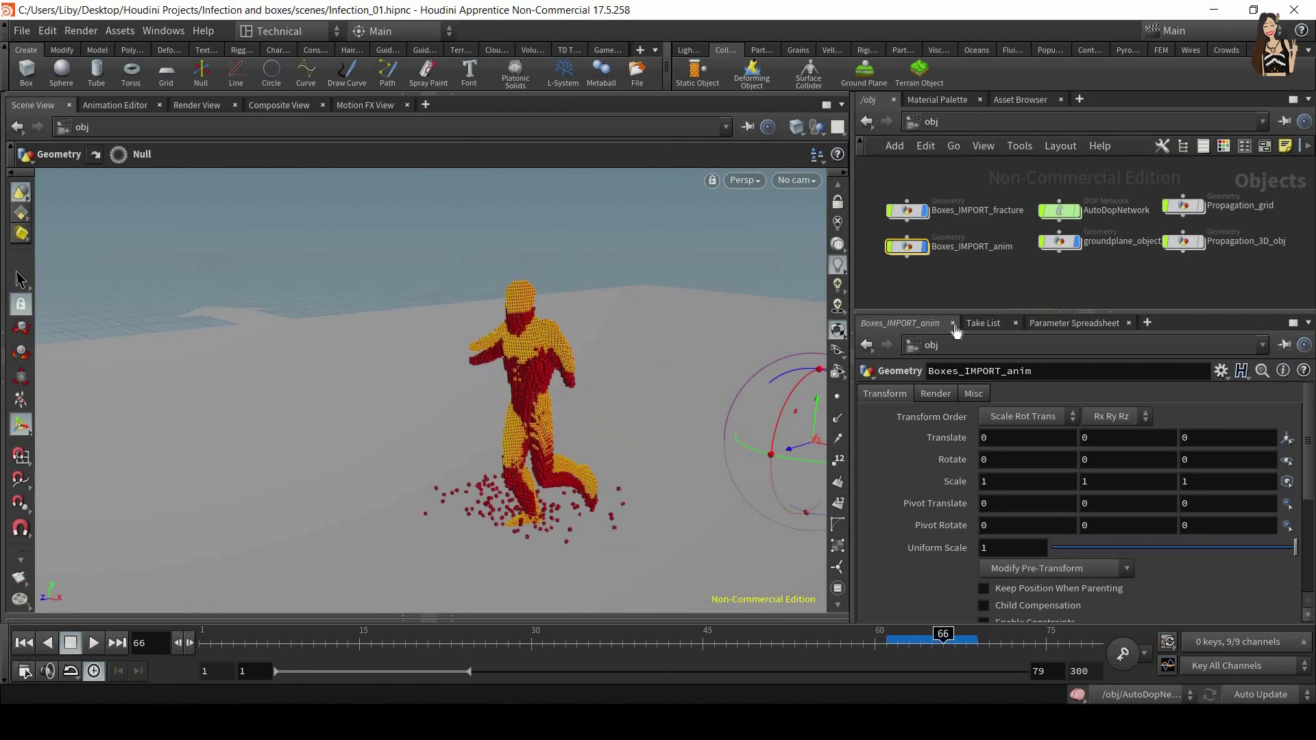
{"action": "left_click", "coordinate": [639, 471]}
{"action": "mouse_move", "coordinate": [550, 394]}
{"action": "left_mouse_down", "text": "alt"}
{"action": "mouse_move", "coordinate": [552, 432]}
{"action": "mouse_move", "coordinate": [564, 349]}
{"action": "mouse_move", "coordinate": [576, 391]}
{"action": "left_mouse_up", "text": "alt"}
{"action": "scroll", "coordinate": [559, 362], "scroll_direction": "up", "scroll_amount": 3}
{"action": "left_click_drag", "start_coordinate": [718, 535], "coordinate": [729, 529], "text": "alt"}
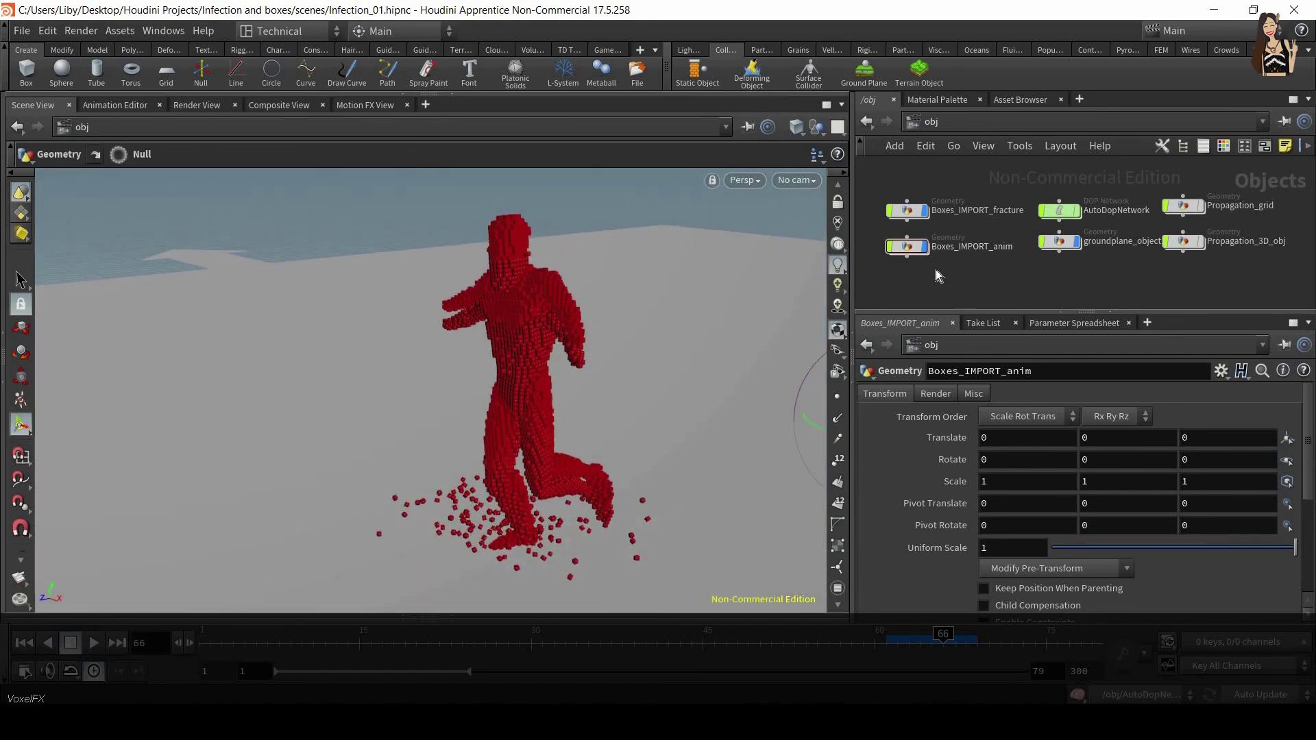
{"action": "left_click", "coordinate": [906, 246]}
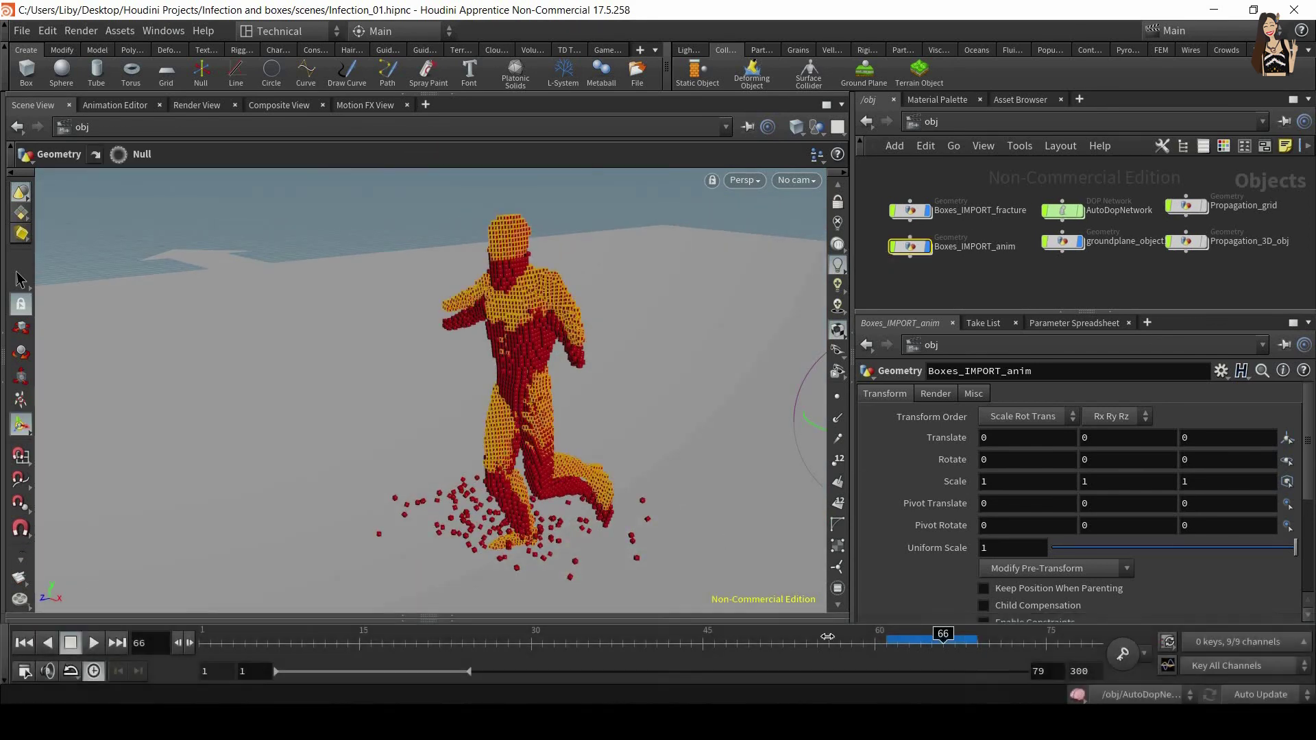
{"action": "left_click", "coordinate": [885, 636]}
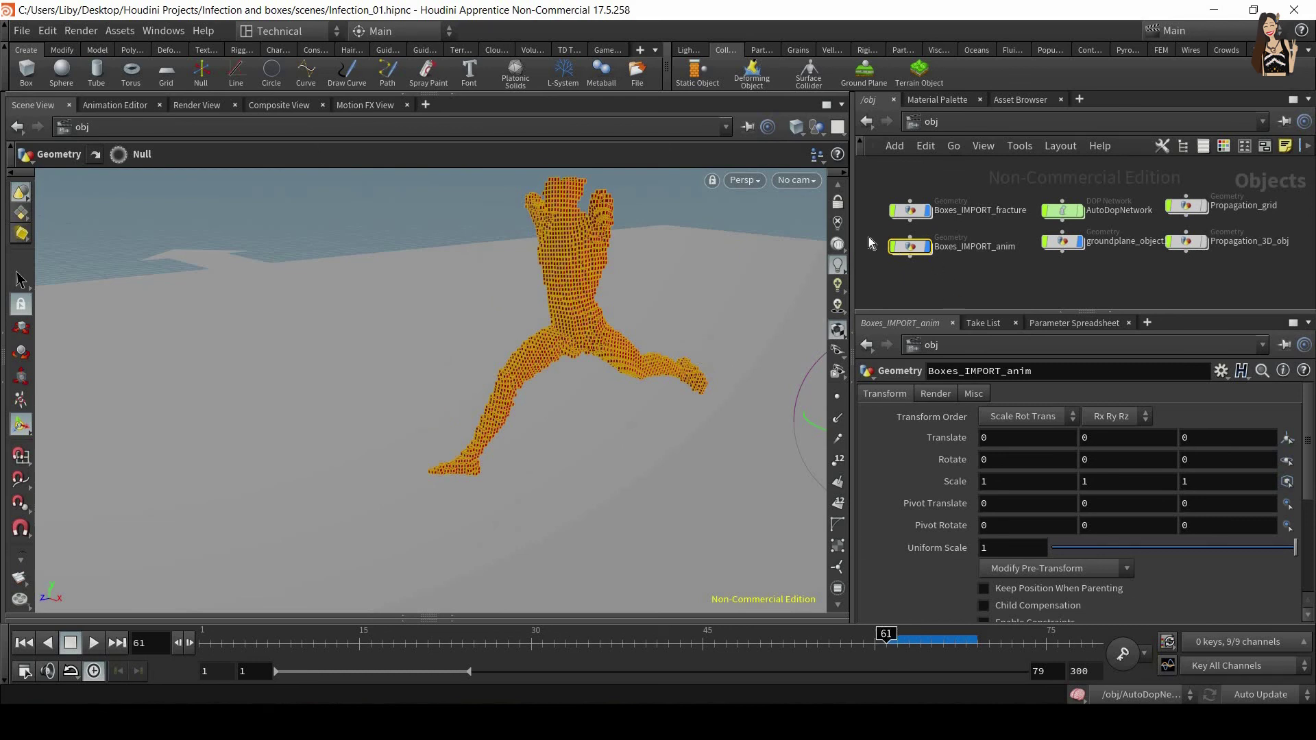
Enable the Display parameter of Boxes_IMPORT_anim and keyframe it to 0 at frame 61
{"action": "left_click_drag", "start_coordinate": [869, 237], "coordinate": [971, 276]}
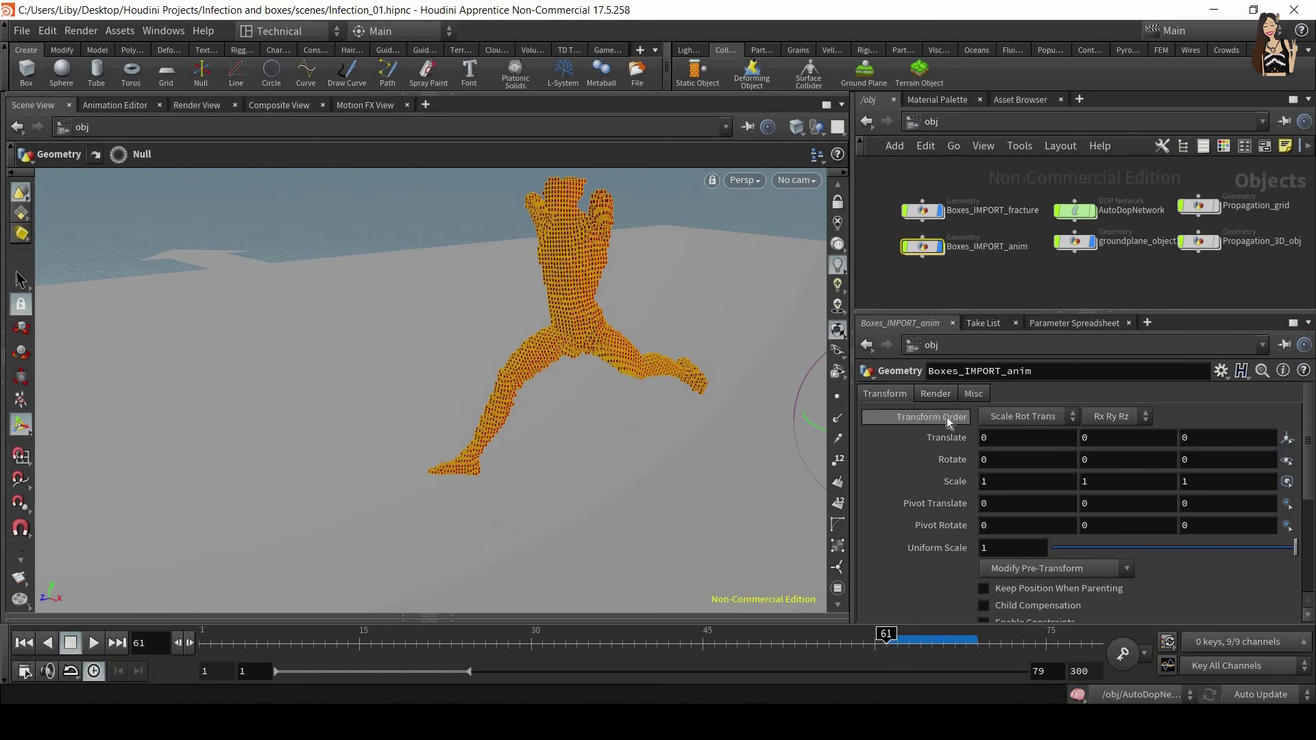
{"action": "left_click", "coordinate": [936, 395]}
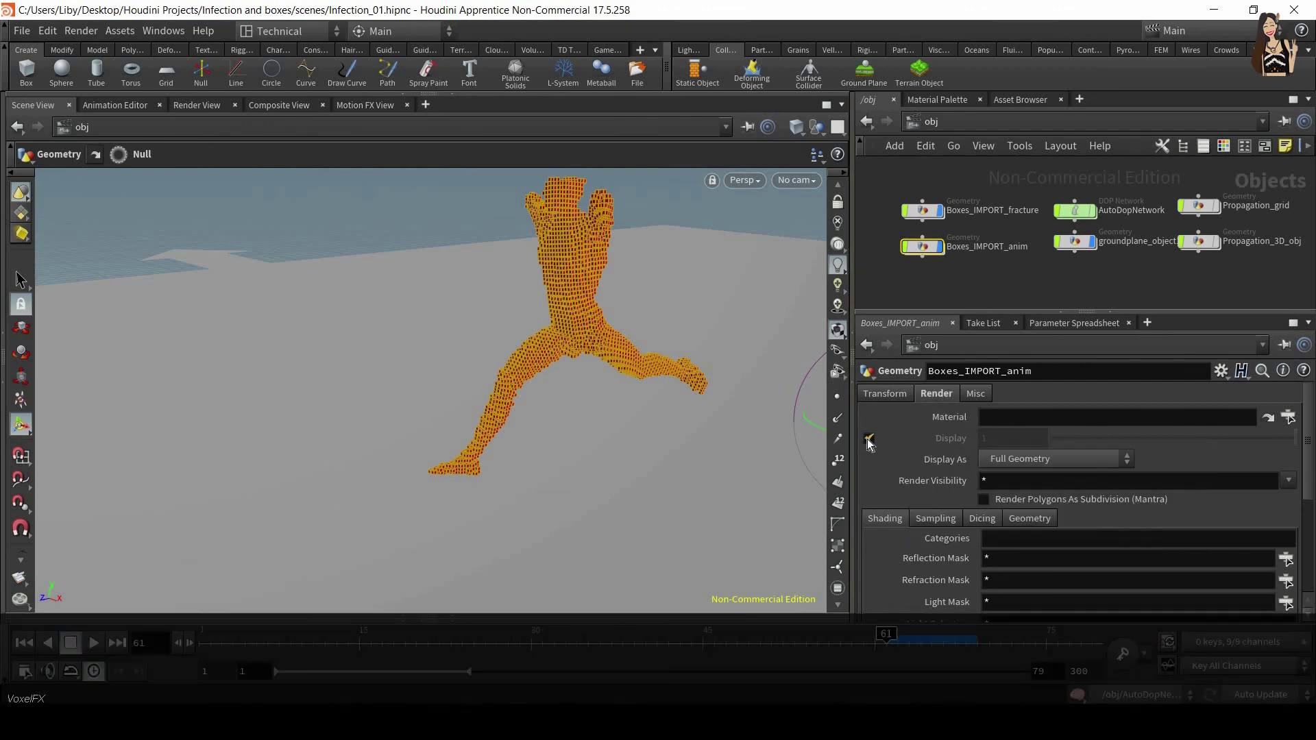
{"action": "left_click", "coordinate": [869, 438]}
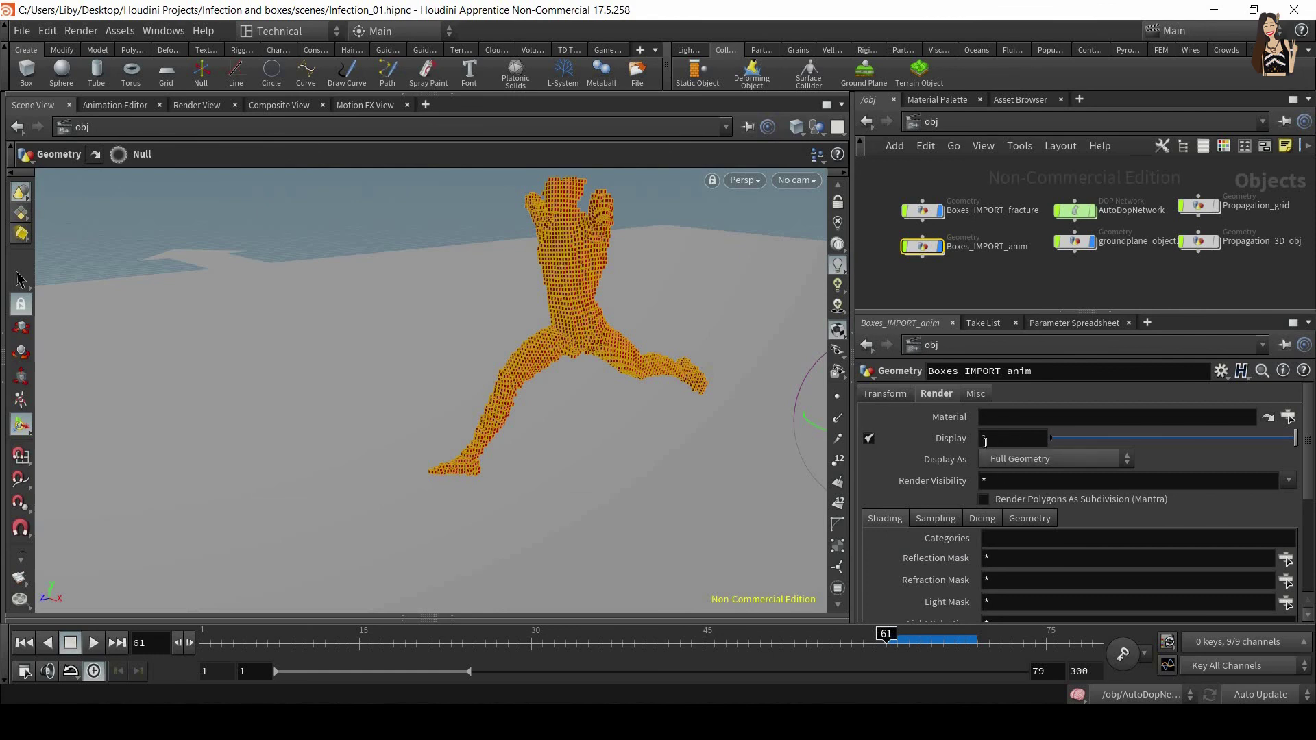
{"action": "key", "text": "alt"}
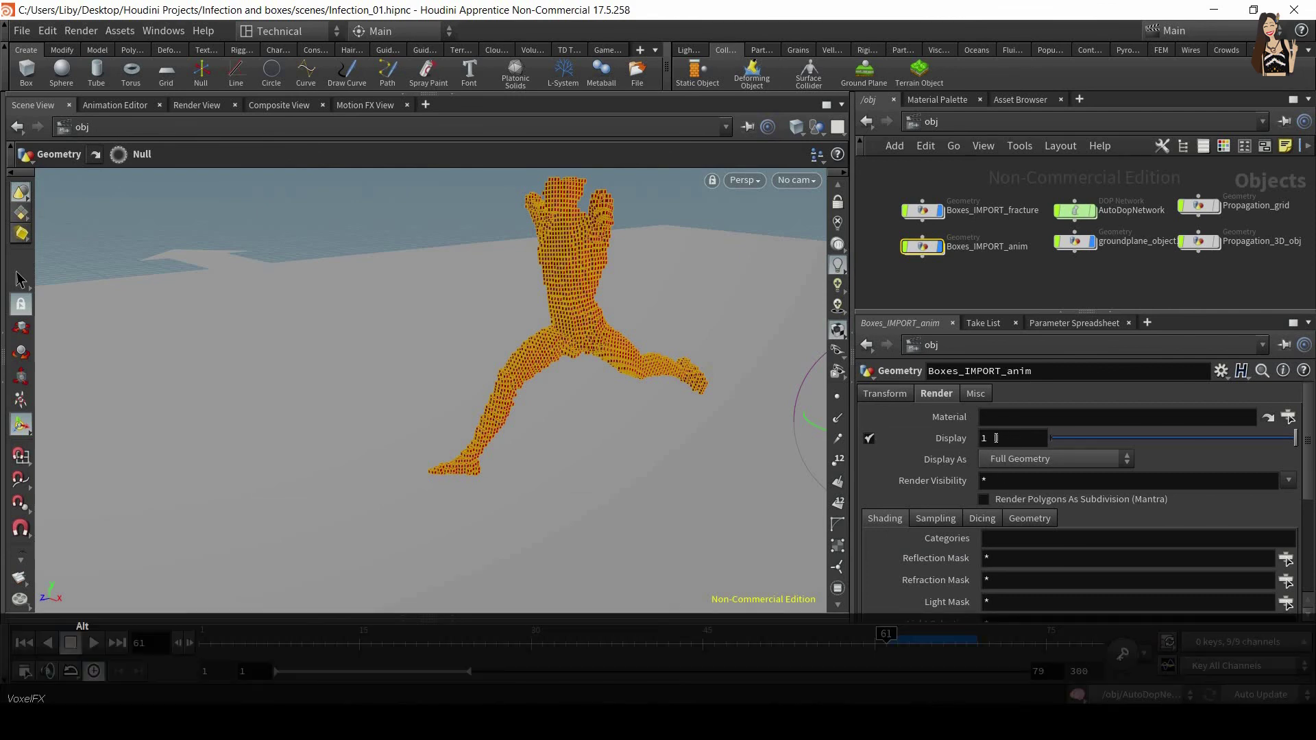
{"action": "left_click", "coordinate": [995, 438], "text": "alt"}
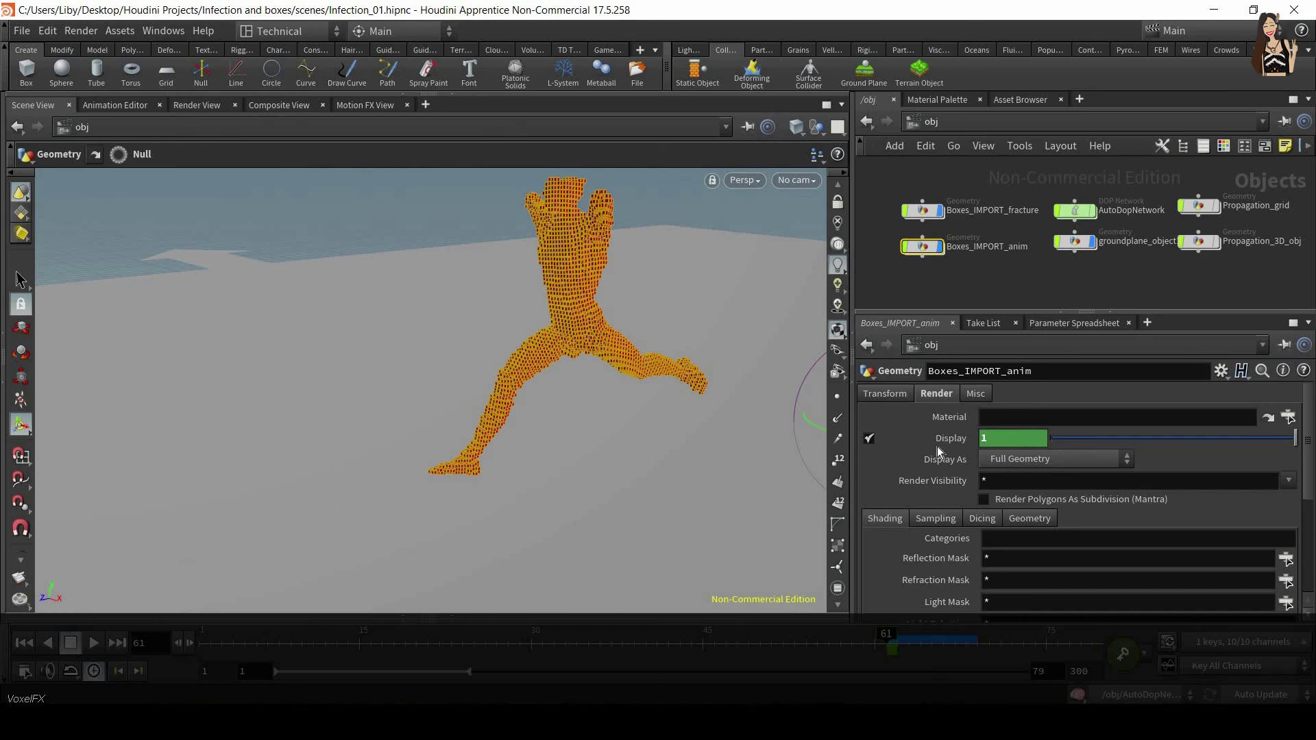
{"action": "left_click_drag", "start_coordinate": [998, 441], "coordinate": [972, 446]}
{"action": "type", "text": "0"}
{"action": "key", "text": "Return"}
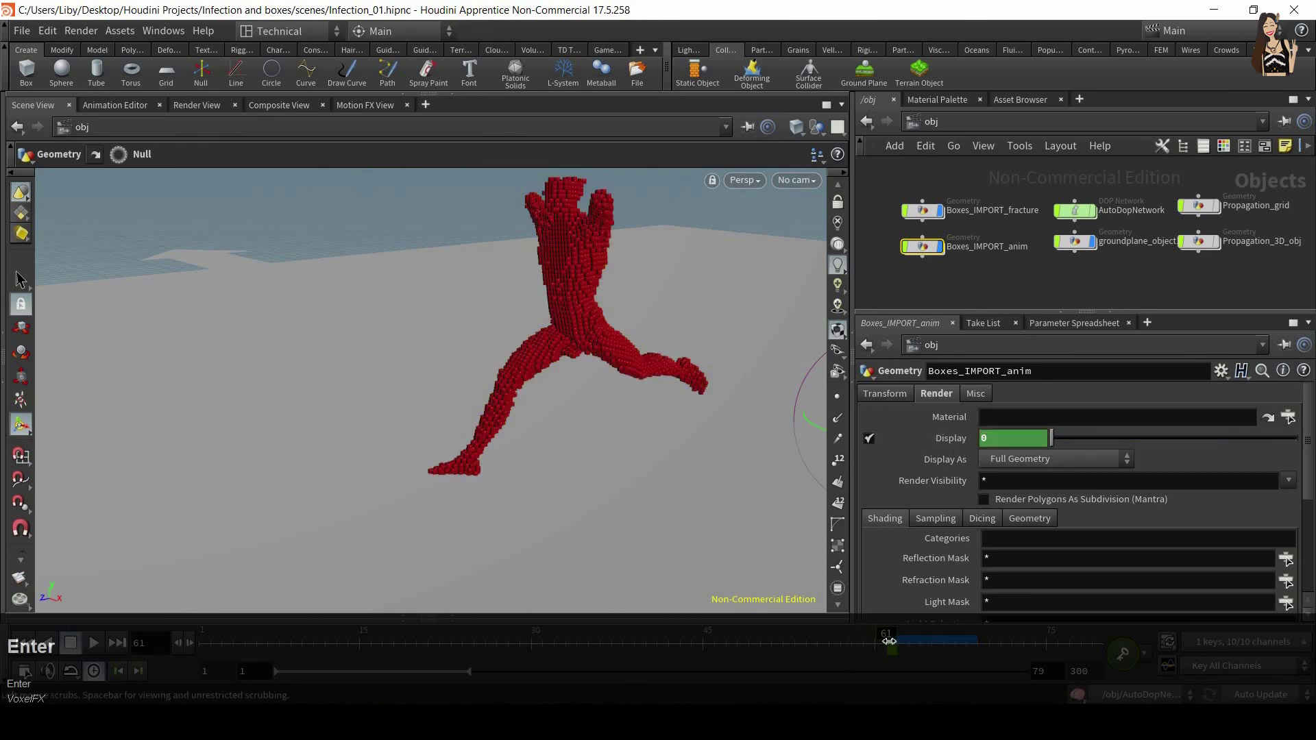
Keyframe the Display parameter of Boxes_IMPORT_anim to 1 at frame 60
{"action": "left_click_drag", "start_coordinate": [887, 642], "coordinate": [875, 642]}
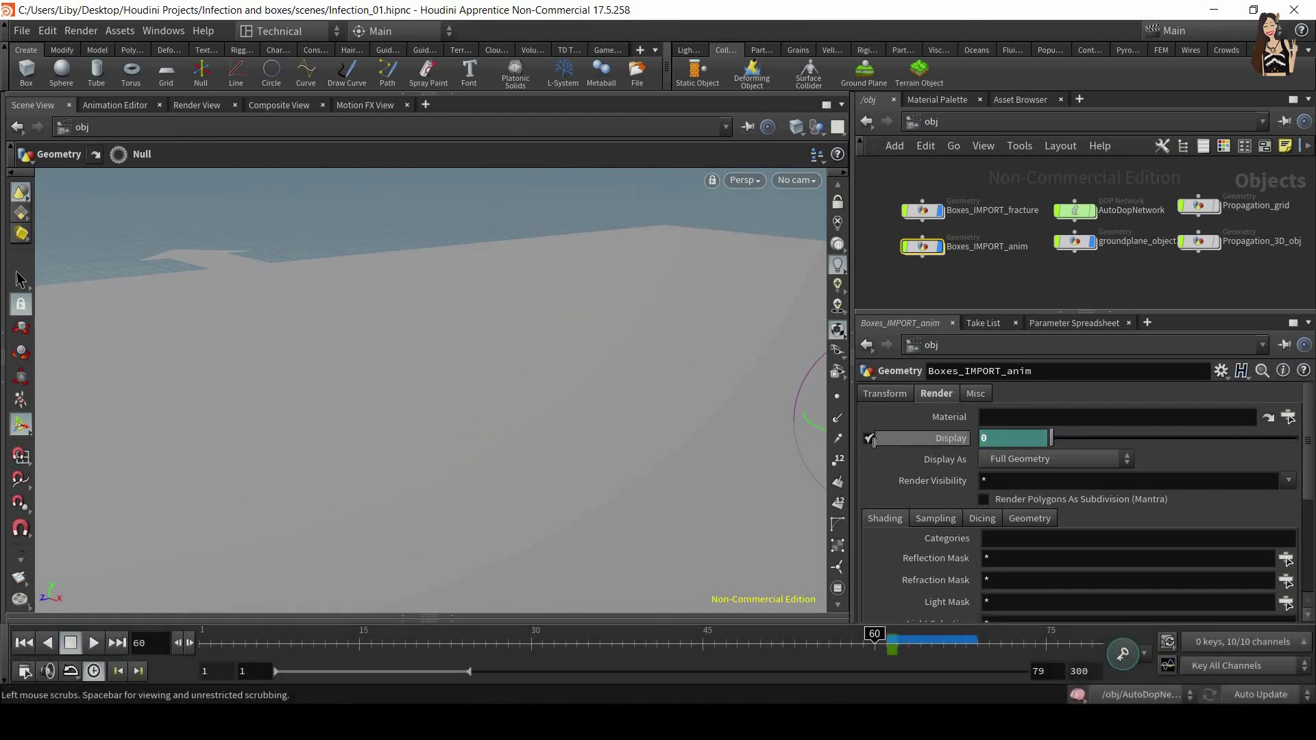
{"action": "left_click", "coordinate": [994, 438]}
{"action": "type", "text": "1"}
{"action": "key", "text": "Return"}
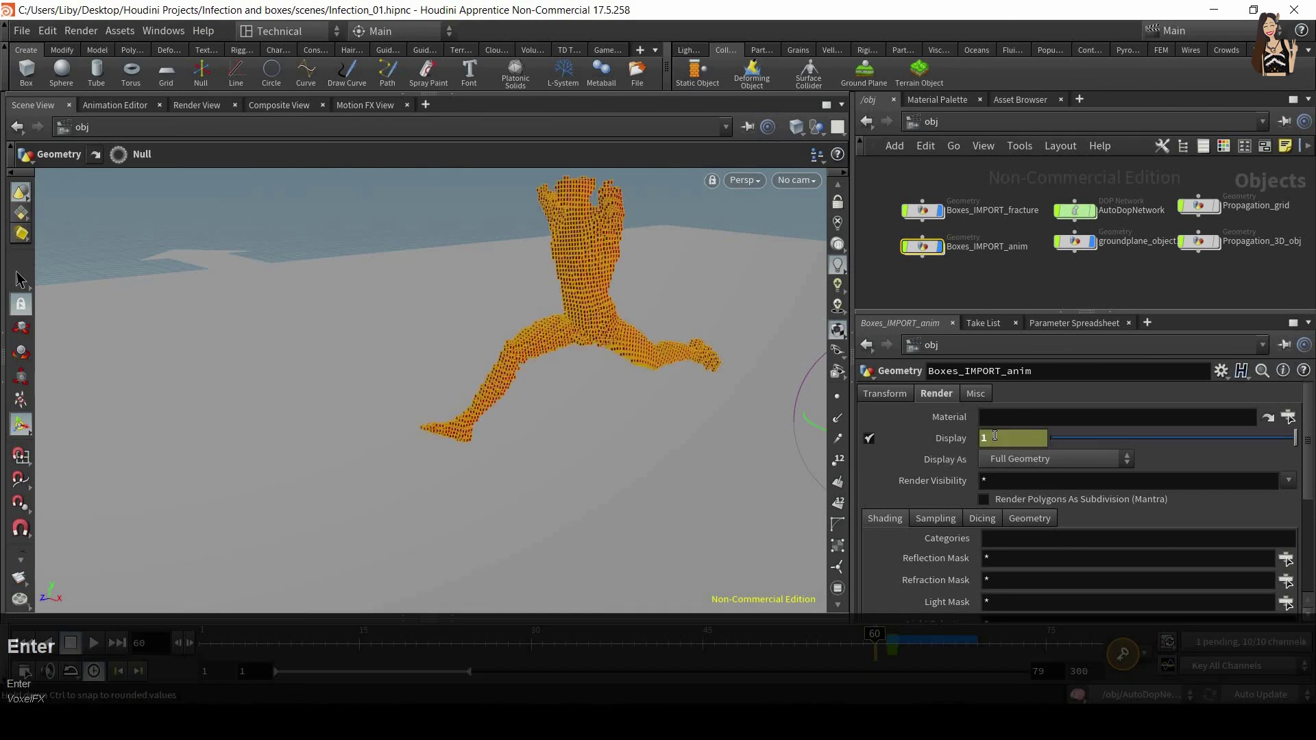
{"action": "left_click", "coordinate": [994, 436], "text": "alt"}
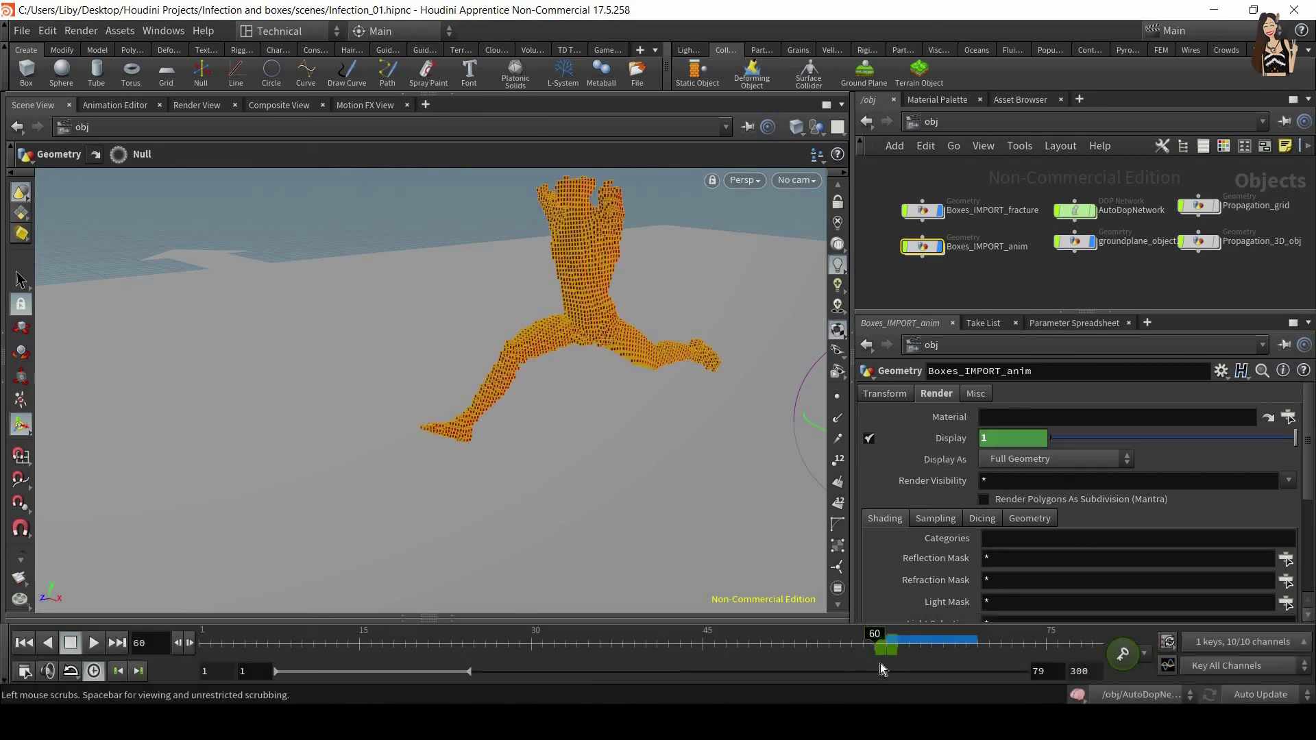
Play the animation from frame 1 and check the switch from animated to simulated boxes between frames 60 and 61
{"action": "left_click_drag", "start_coordinate": [894, 649], "coordinate": [97, 647]}
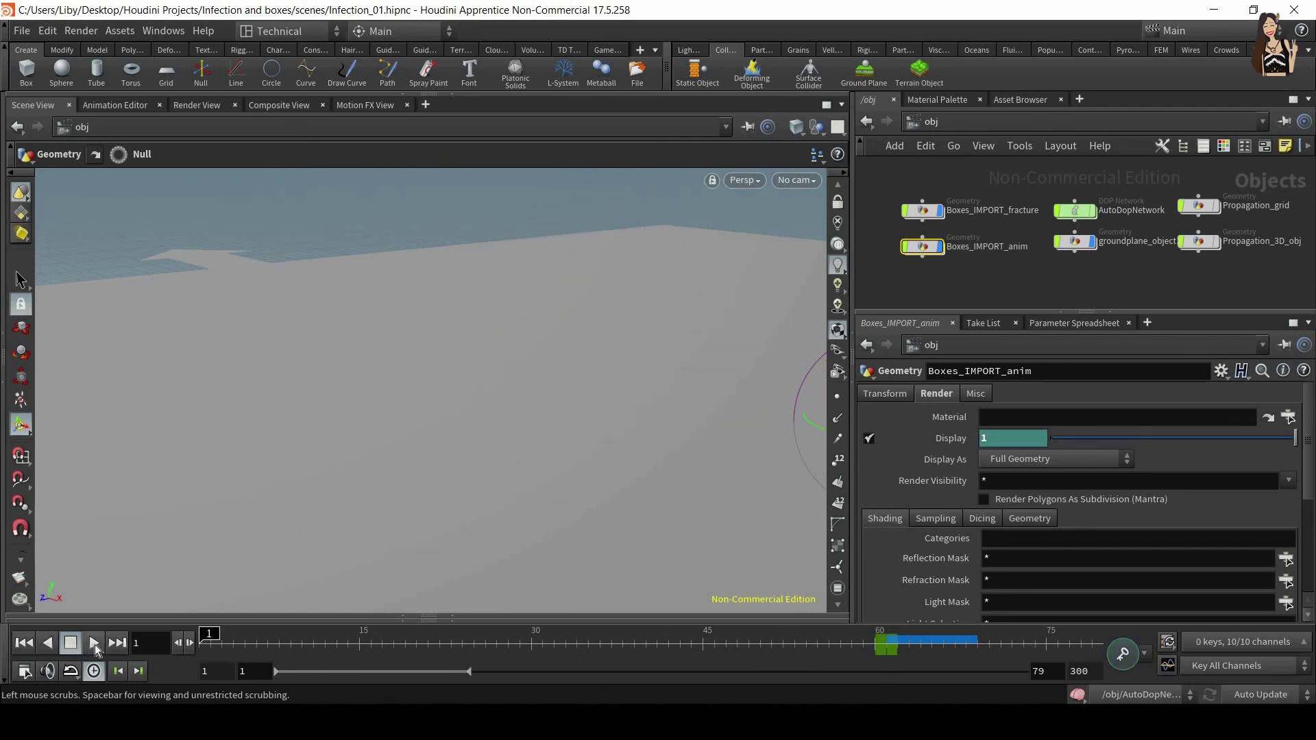
{"action": "left_click", "coordinate": [94, 643]}
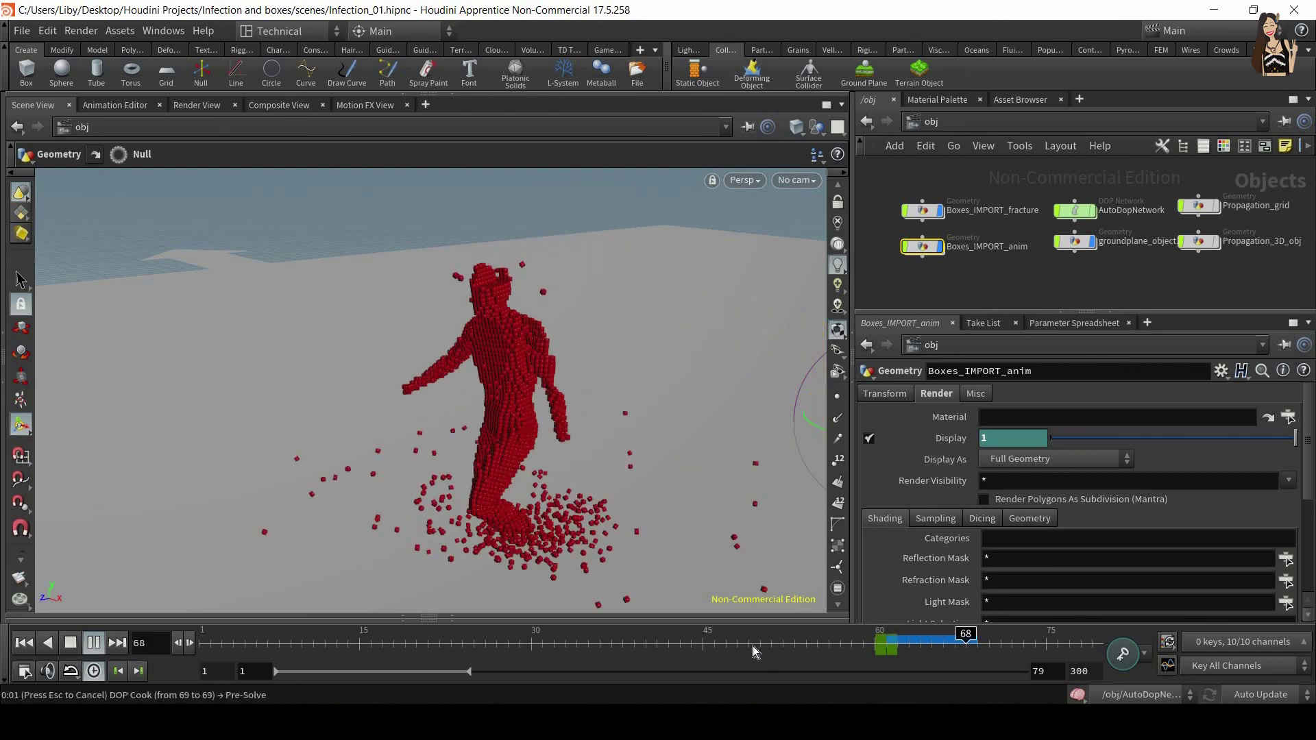
{"action": "left_click", "coordinate": [878, 644]}
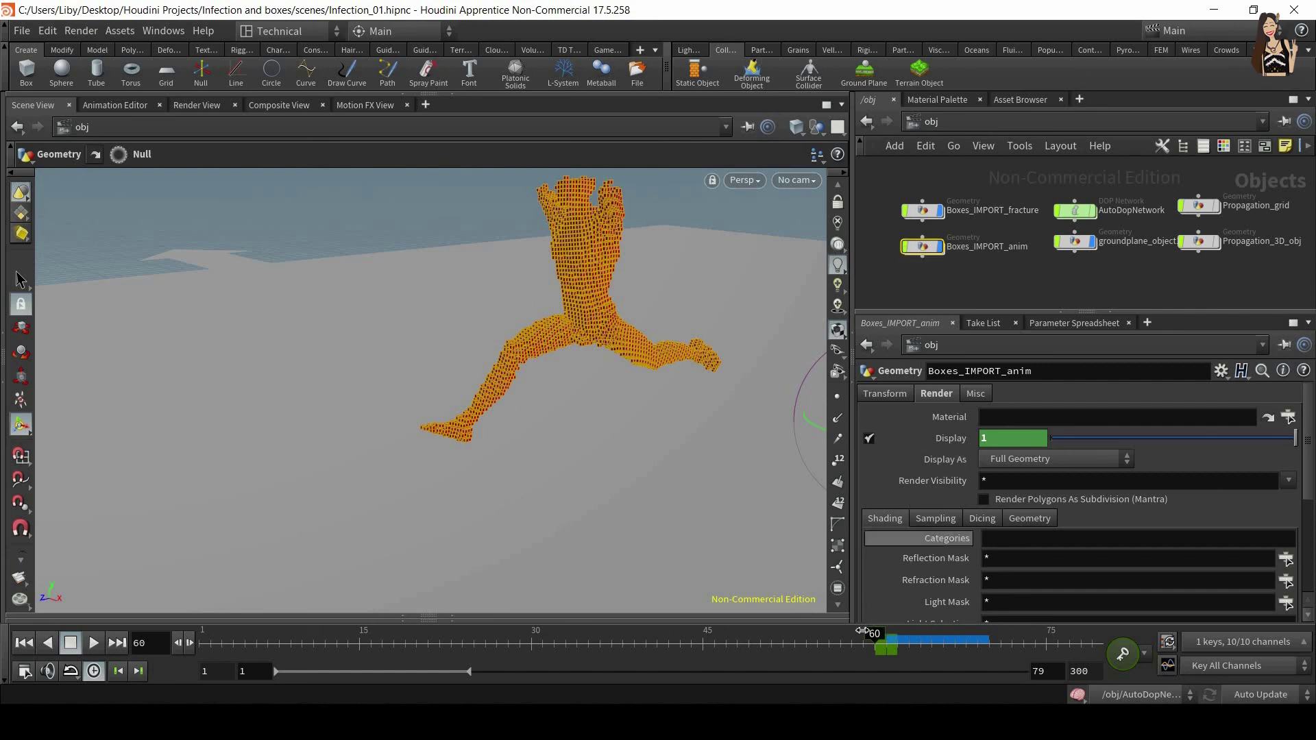
{"action": "left_click_drag", "start_coordinate": [878, 634], "coordinate": [890, 634]}
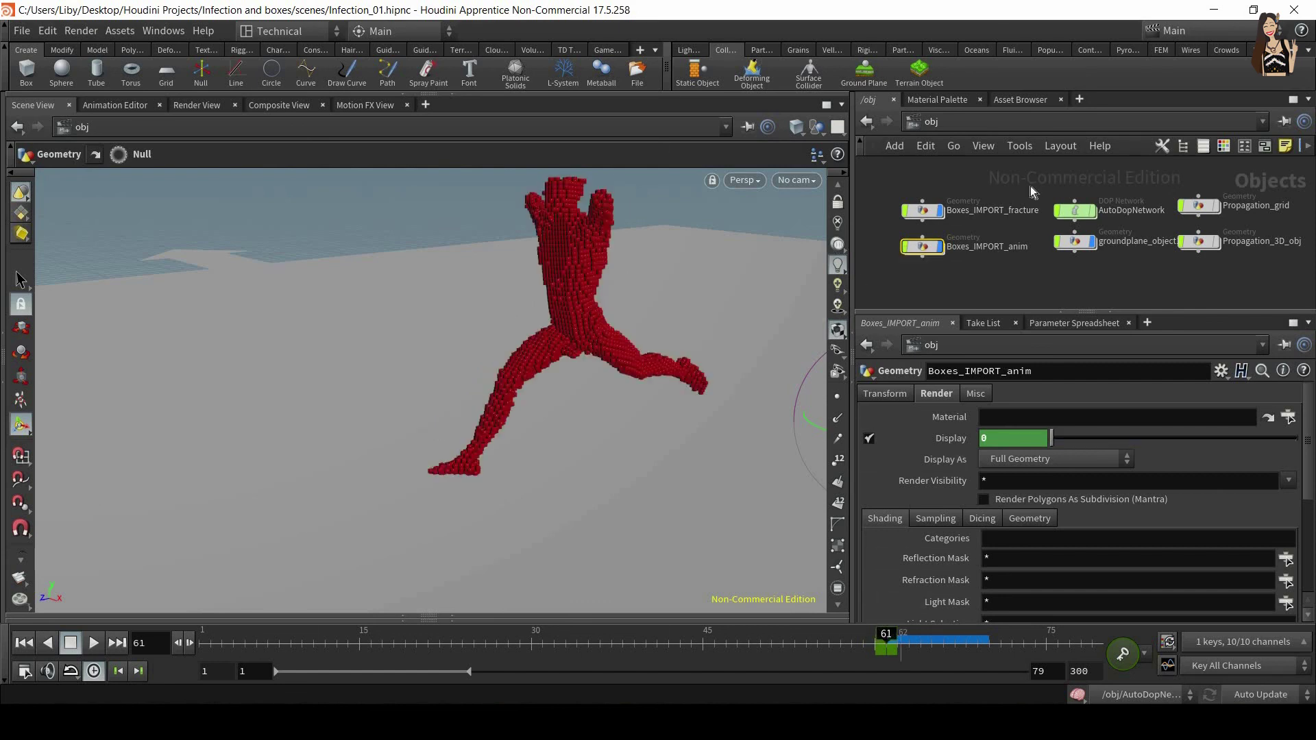
Delete the keyframed channel on the Display parameter of Boxes_IMPORT_anim
{"action": "left_click", "coordinate": [922, 210]}
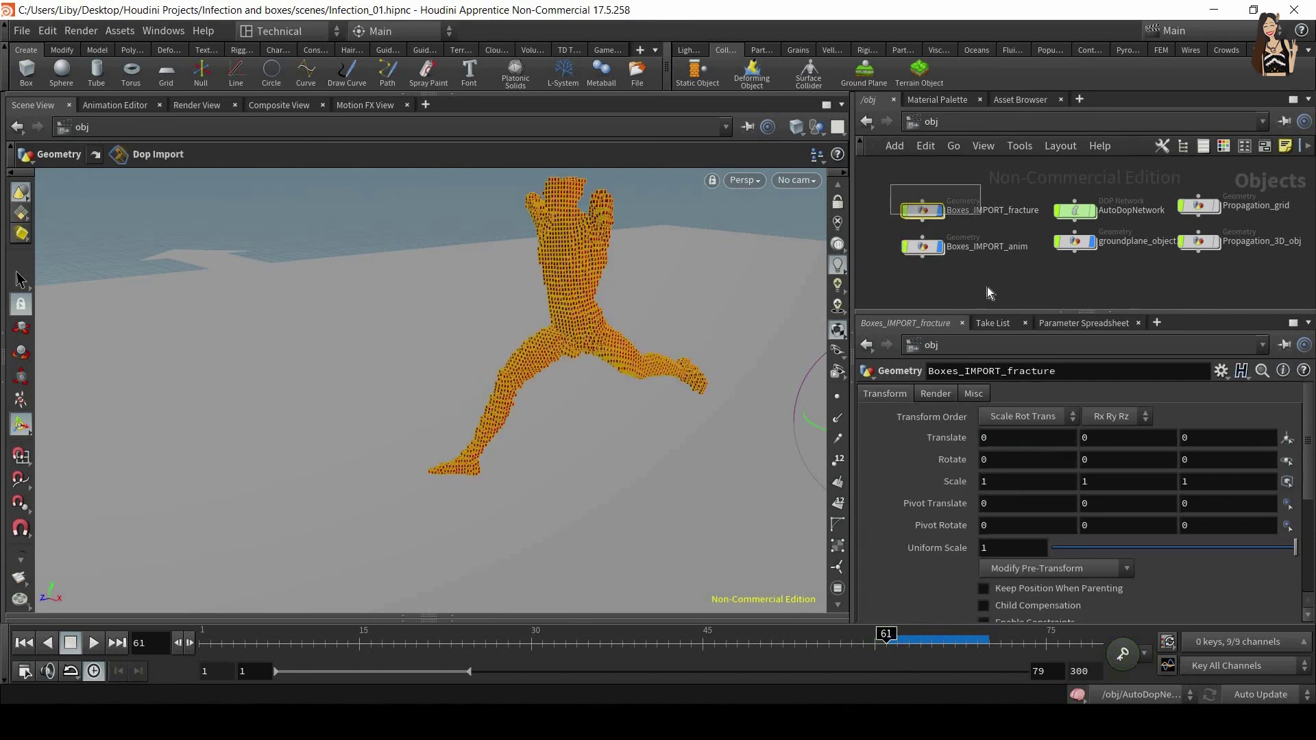
{"action": "left_click", "coordinate": [922, 246]}
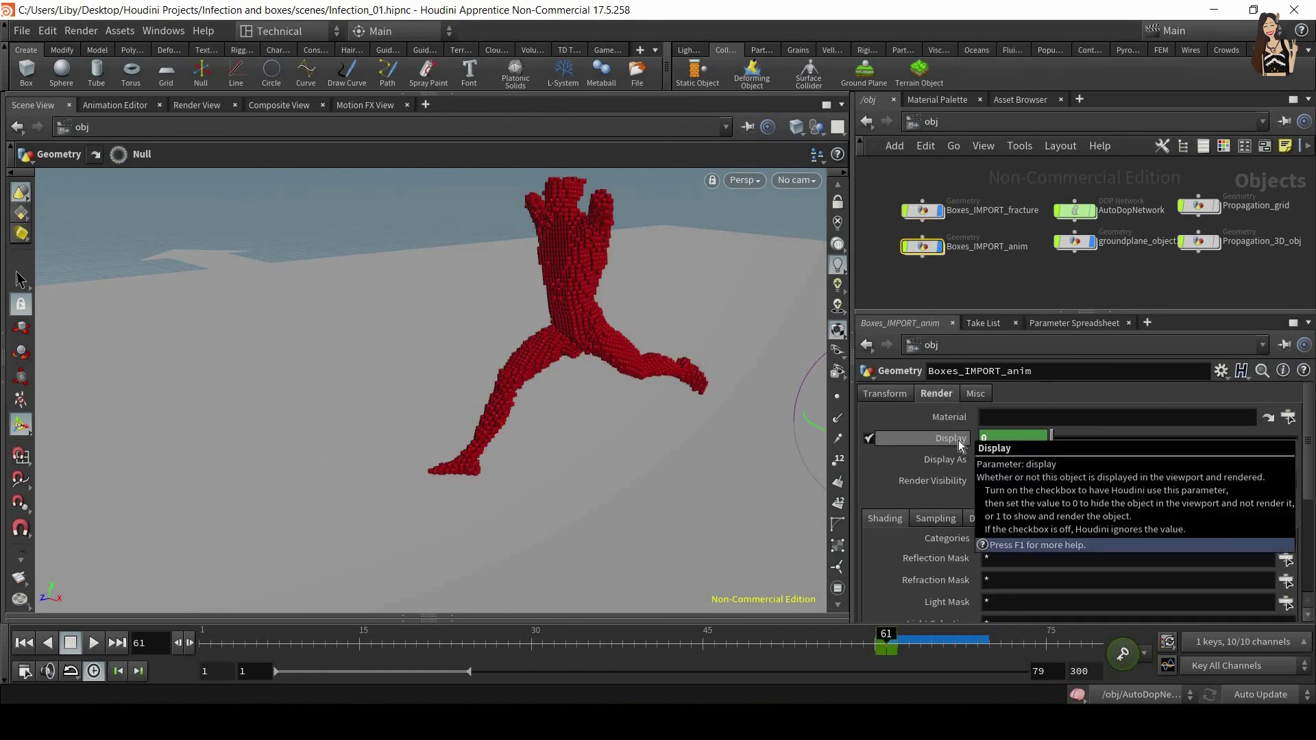
{"action": "right_click", "coordinate": [958, 440]}
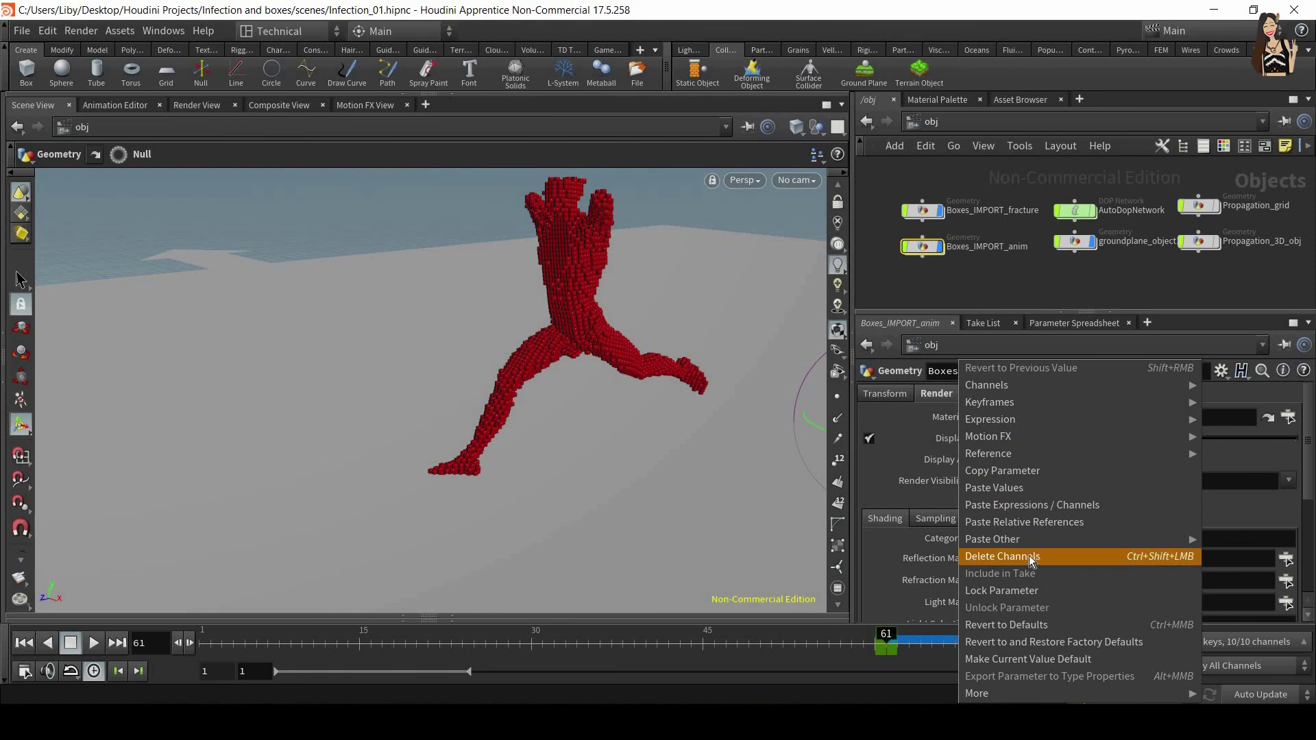
{"action": "left_click", "coordinate": [1031, 555]}
Drive the Display parameter of Boxes_IMPORT_anim with the expression if($F < 61,1,0)
{"action": "left_click", "coordinate": [981, 438]}
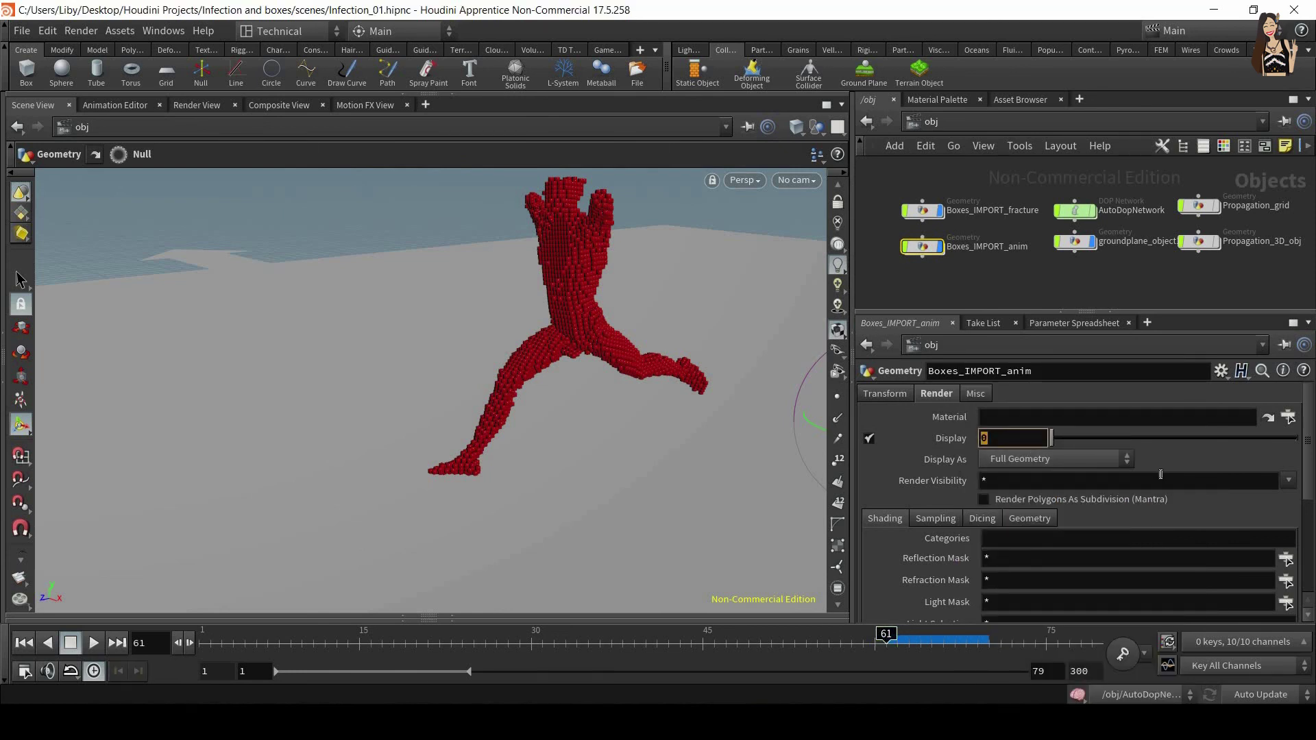
{"action": "type", "text": "if("}
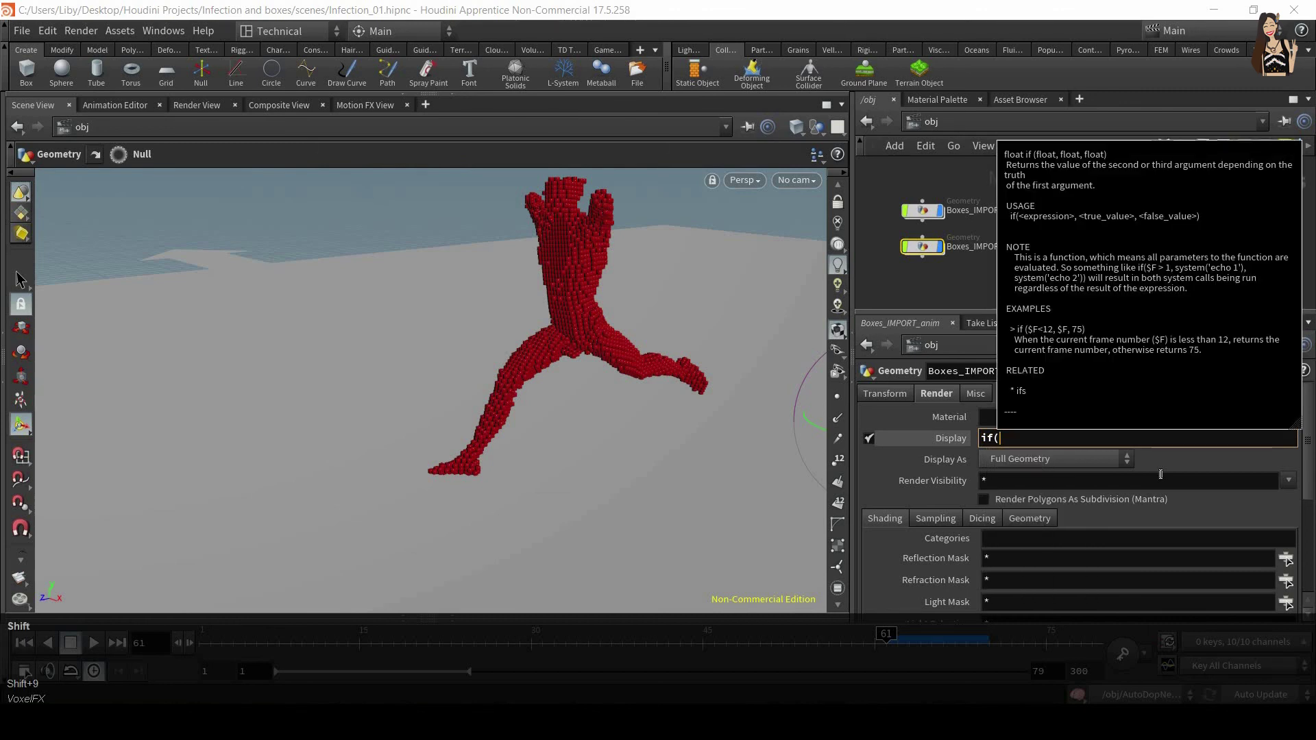
{"action": "type", "text": "$F "}
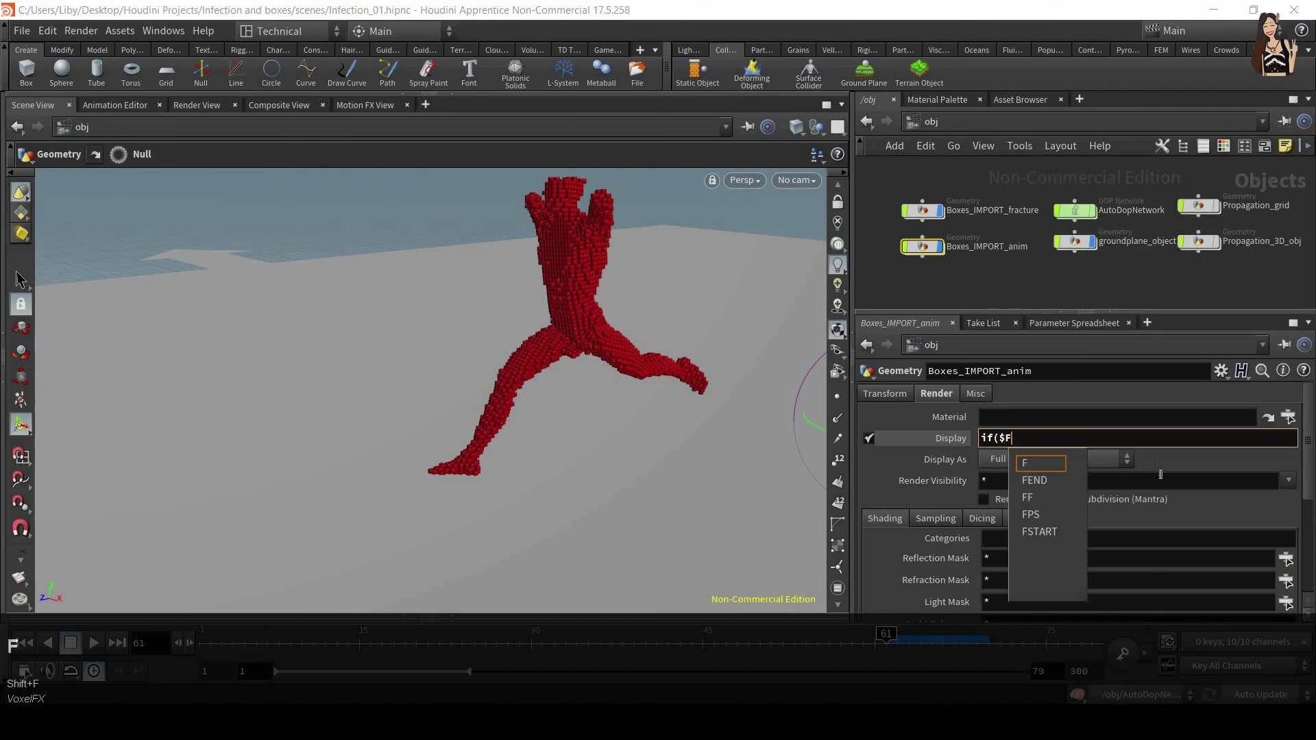
{"action": "type", "text": "< "}
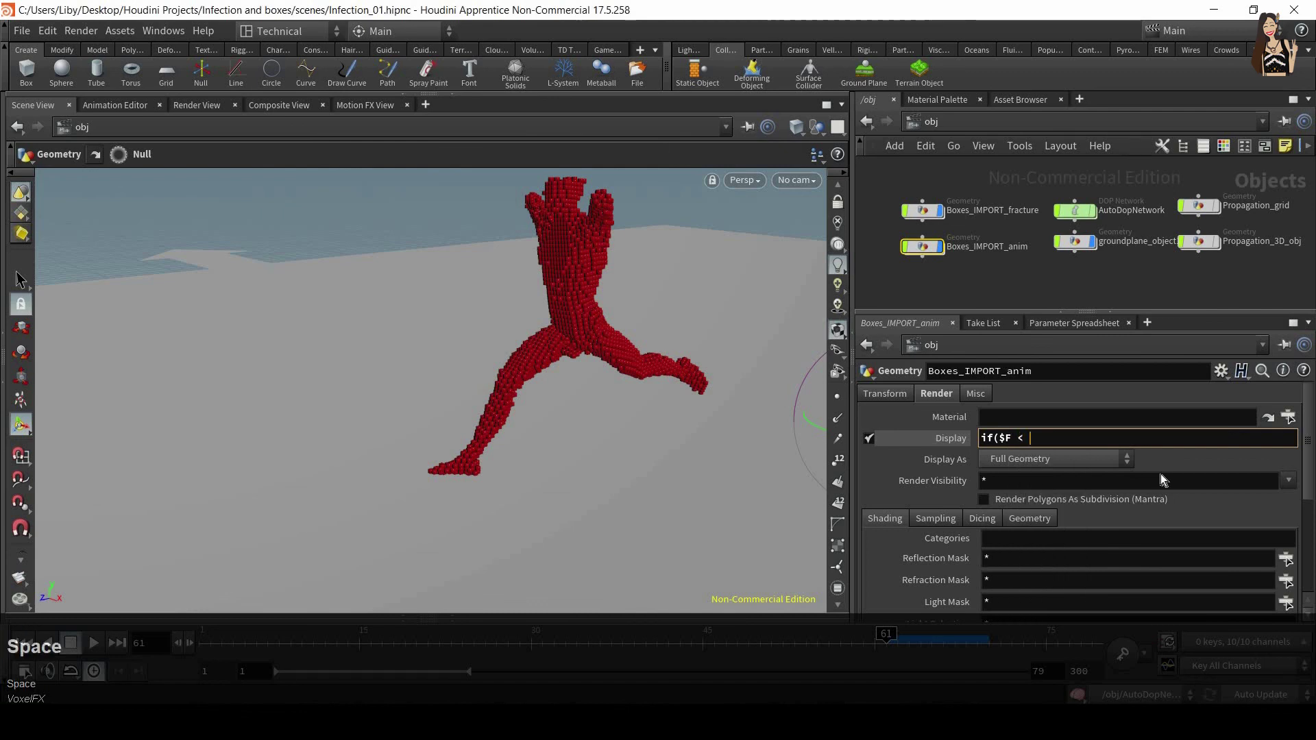
{"action": "type", "text": "61,"}
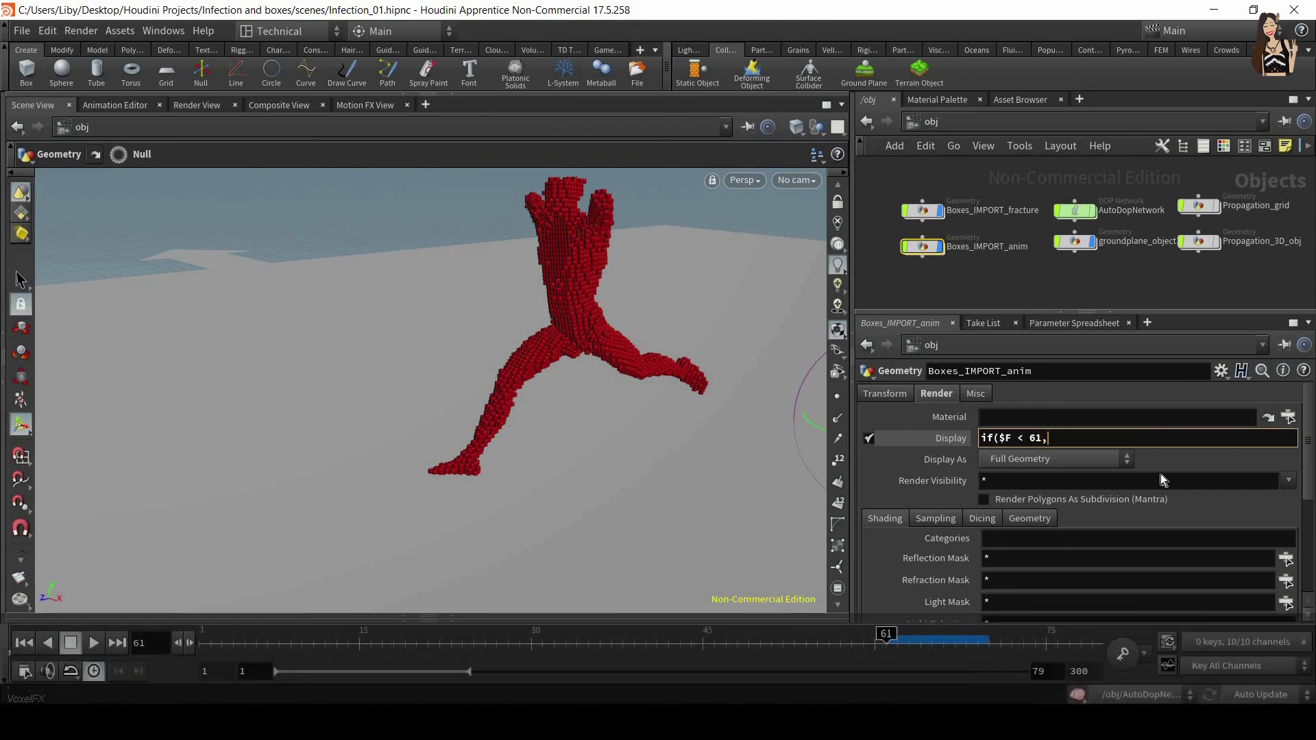
{"action": "type", "text": "1"}
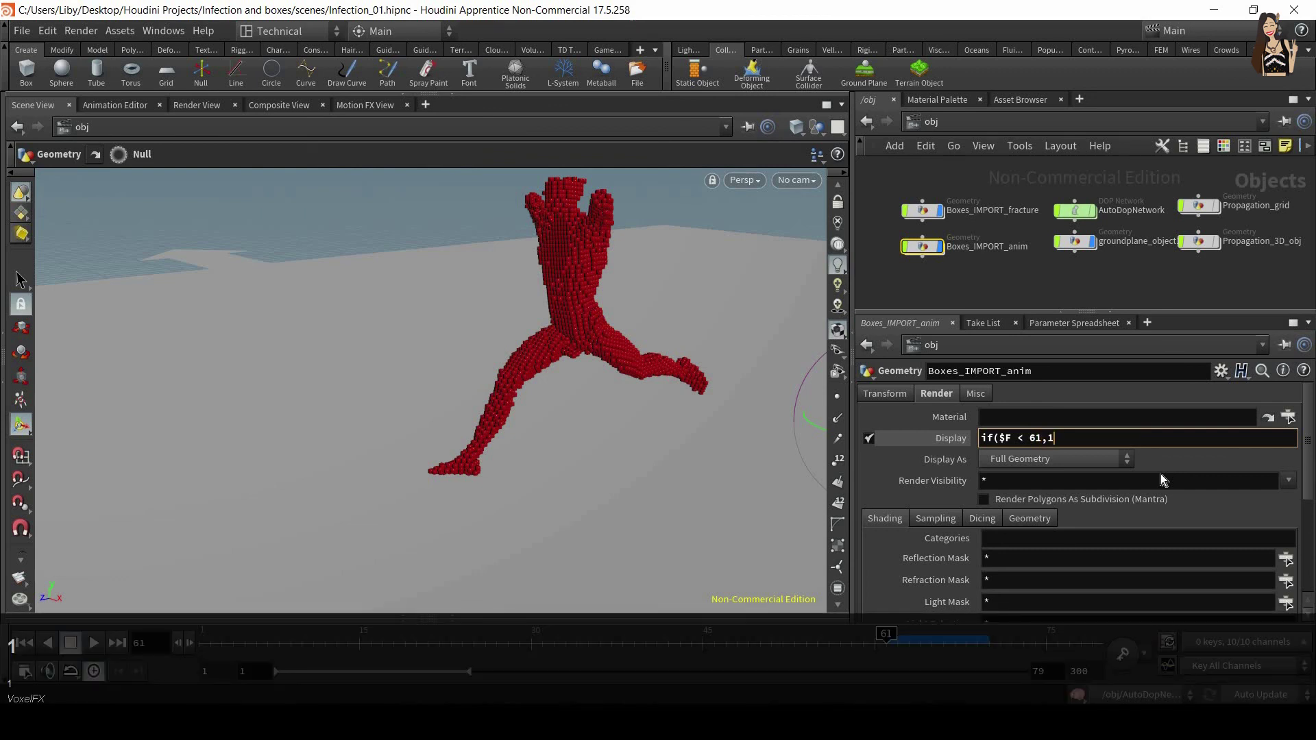
{"action": "type", "text": ",0)"}
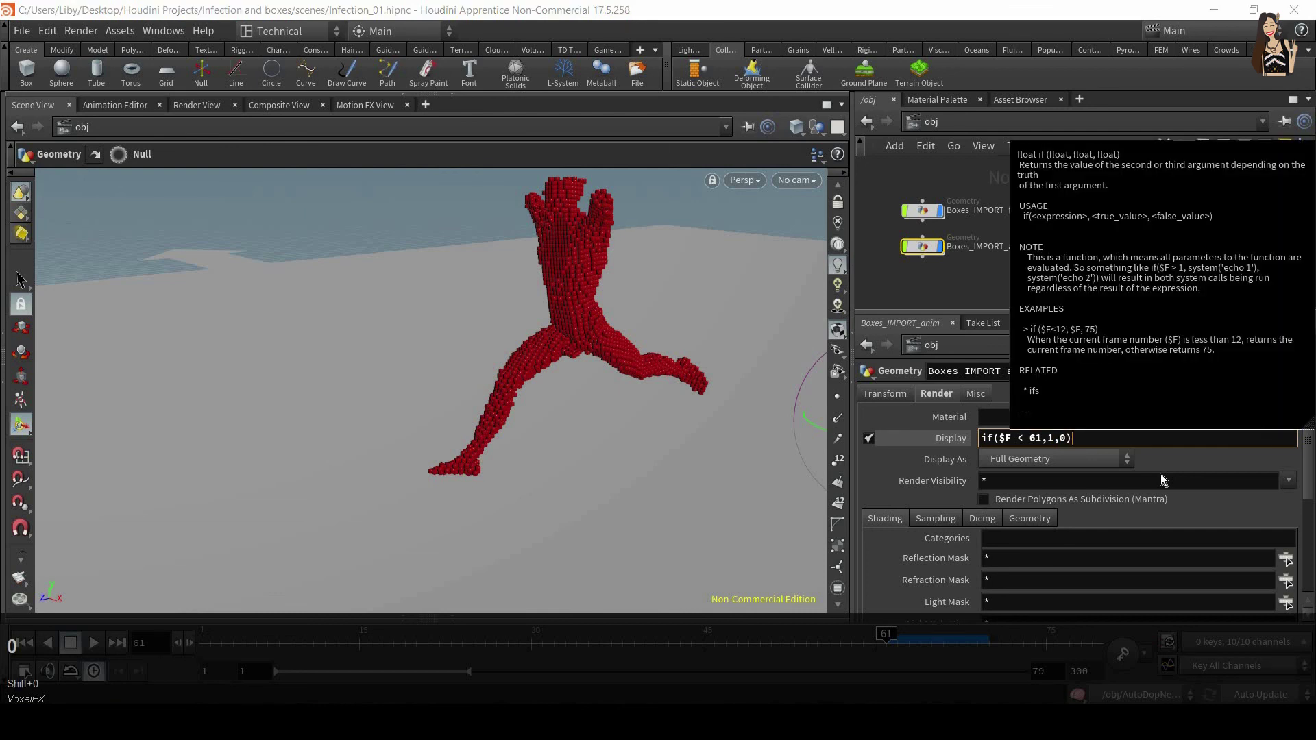
{"action": "key", "text": "Return"}
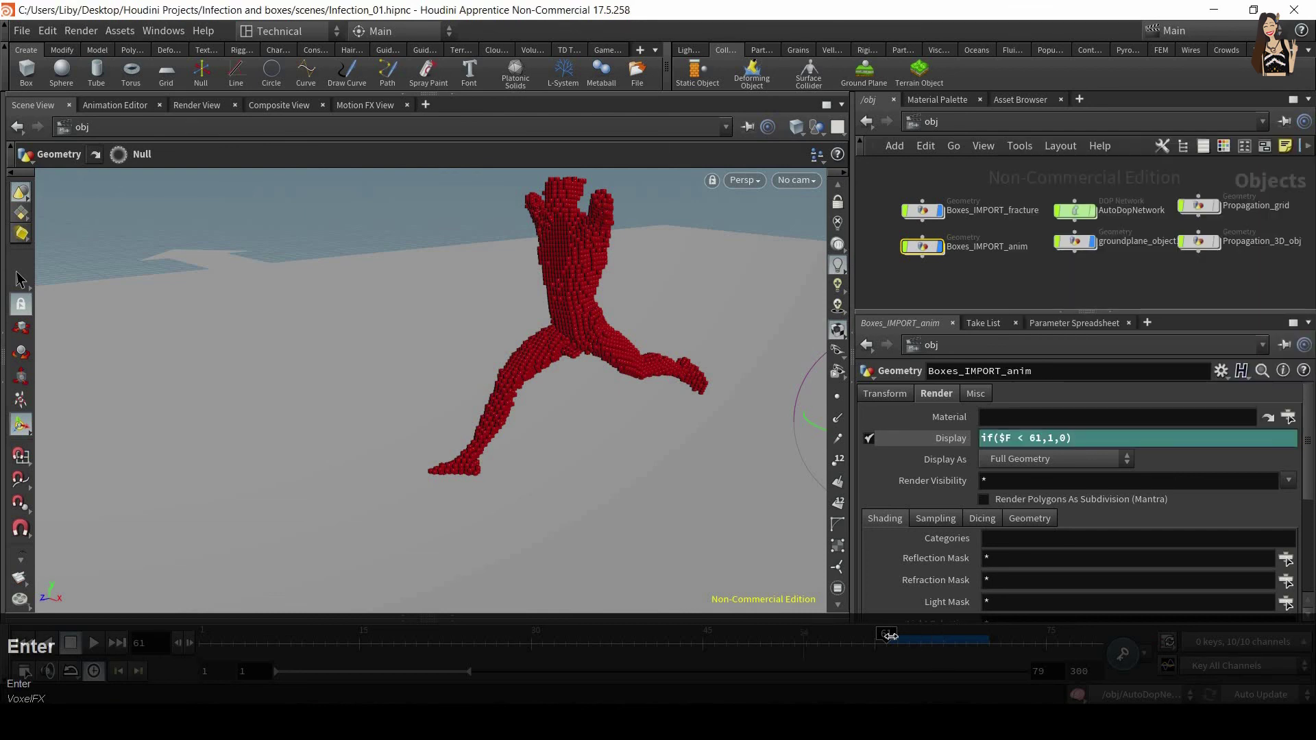
Play the animation from frame 1 to check the expression-driven visibility switch and review the expression's true and false values
{"action": "left_click_drag", "start_coordinate": [881, 645], "coordinate": [126, 612]}
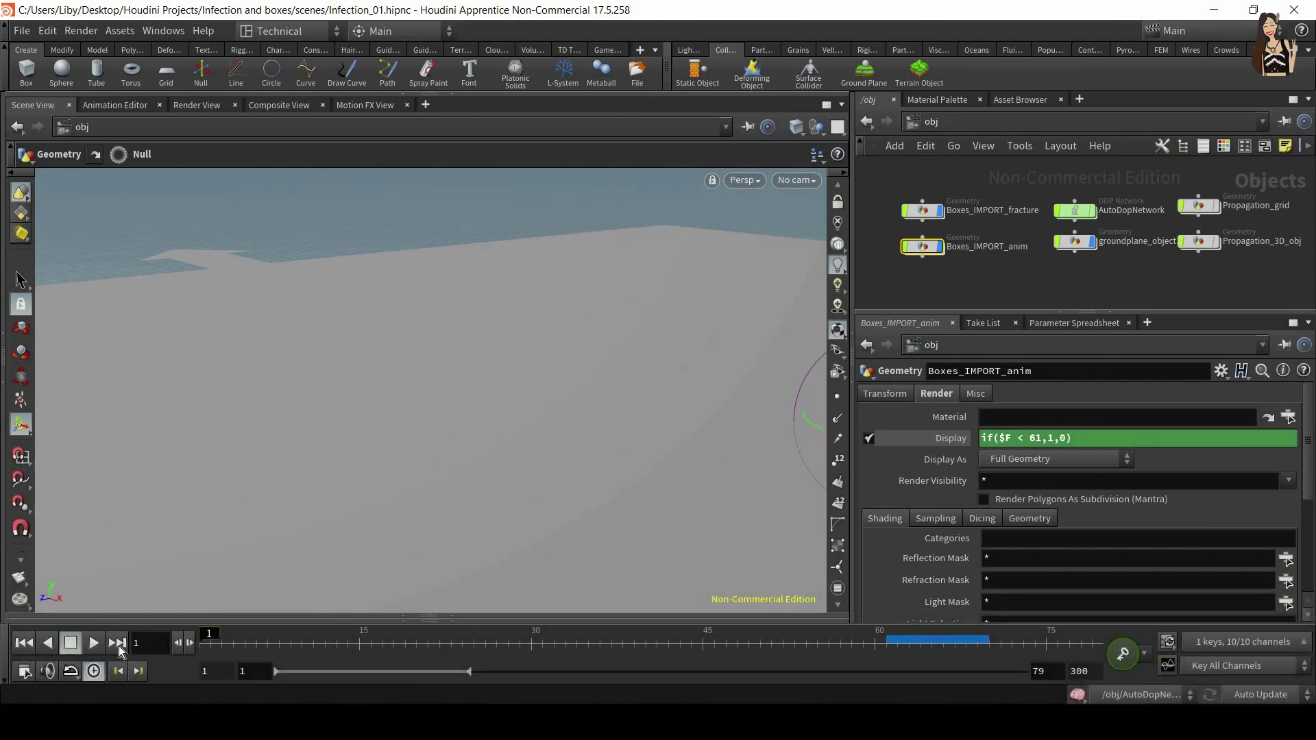
{"action": "left_click", "coordinate": [93, 644]}
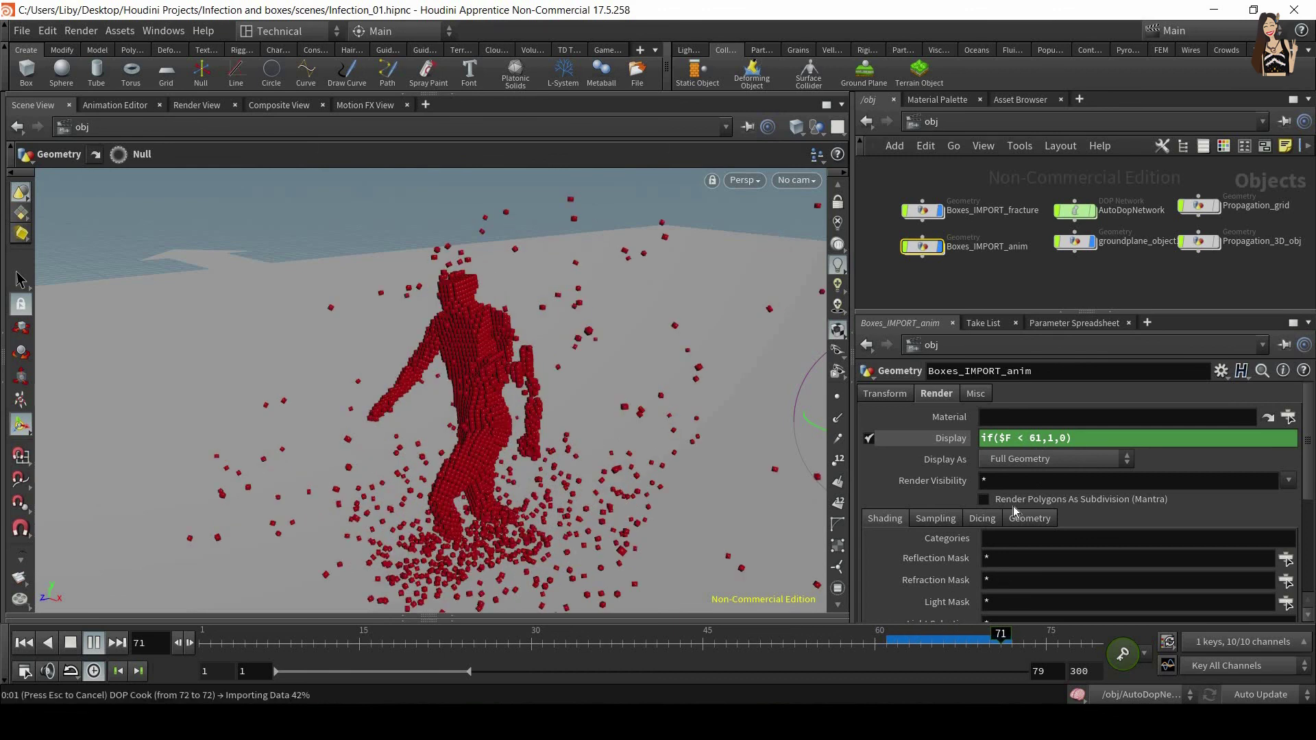
{"action": "key", "text": "Escape"}
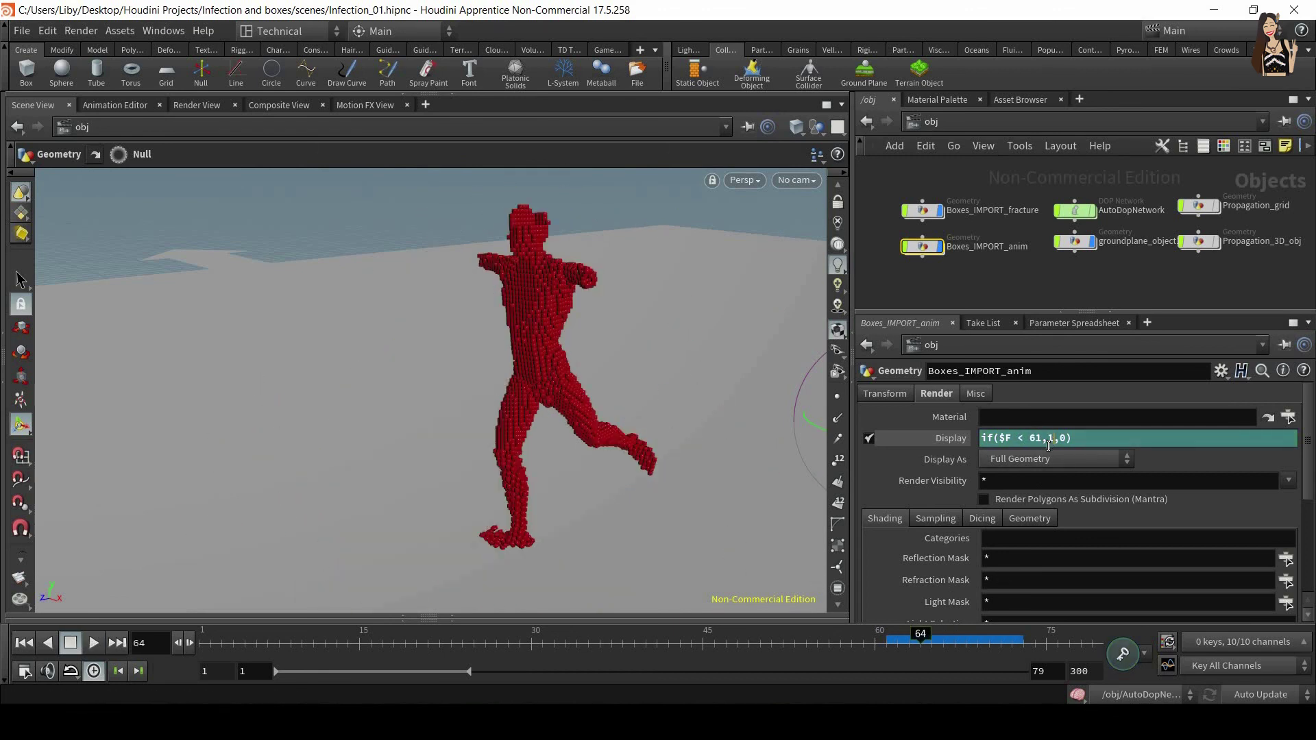
{"action": "double_click", "coordinate": [1049, 441]}
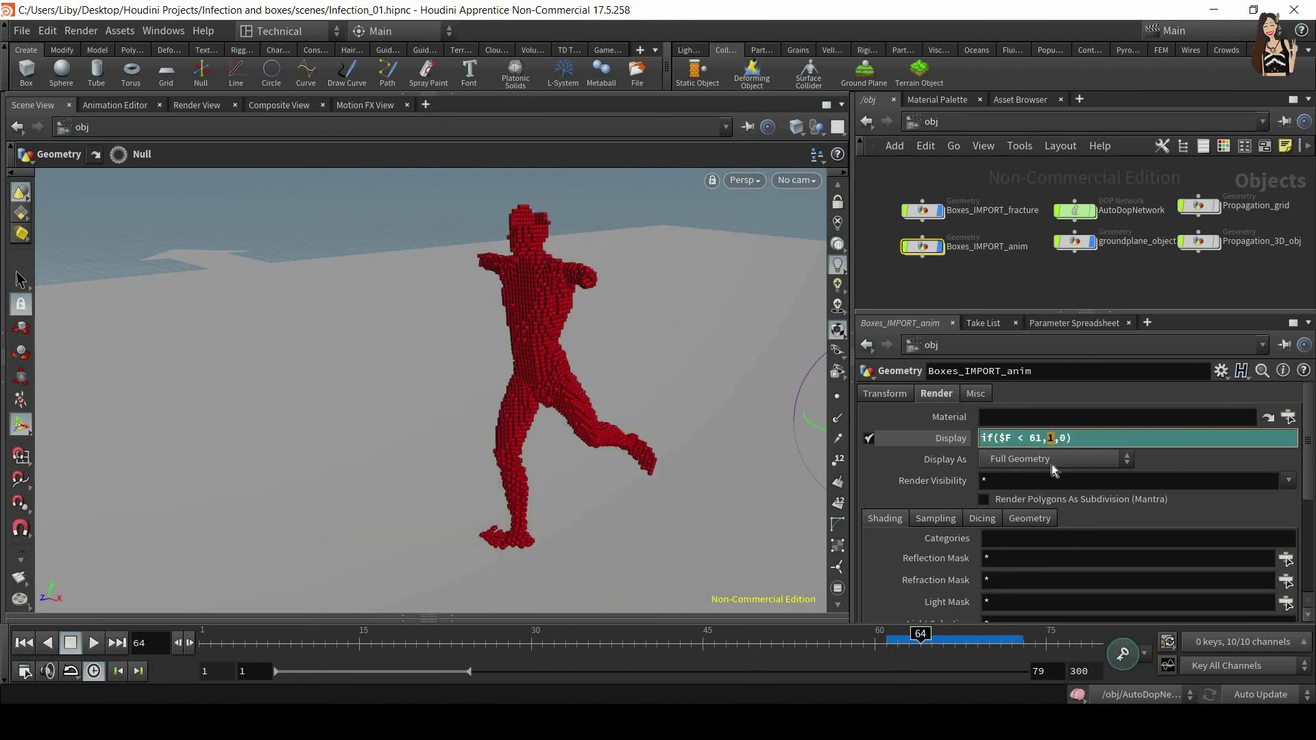
{"action": "left_click", "coordinate": [1064, 441]}
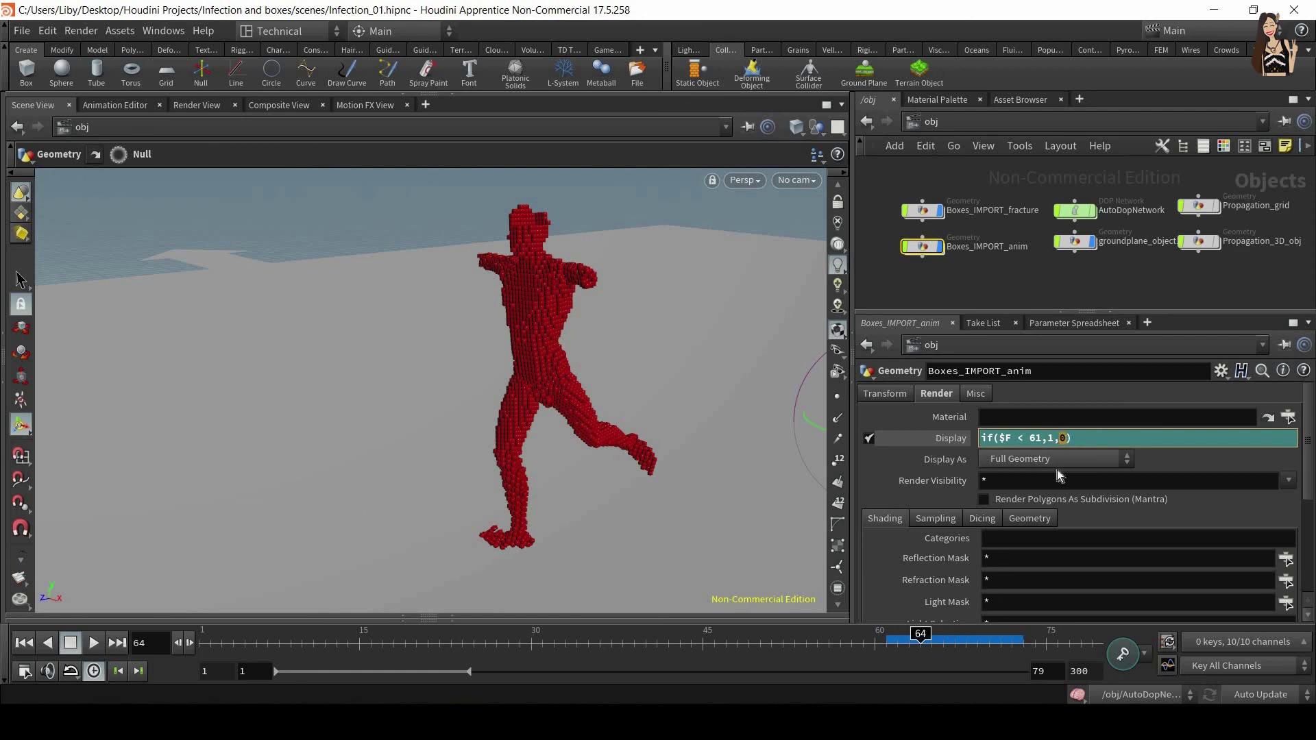